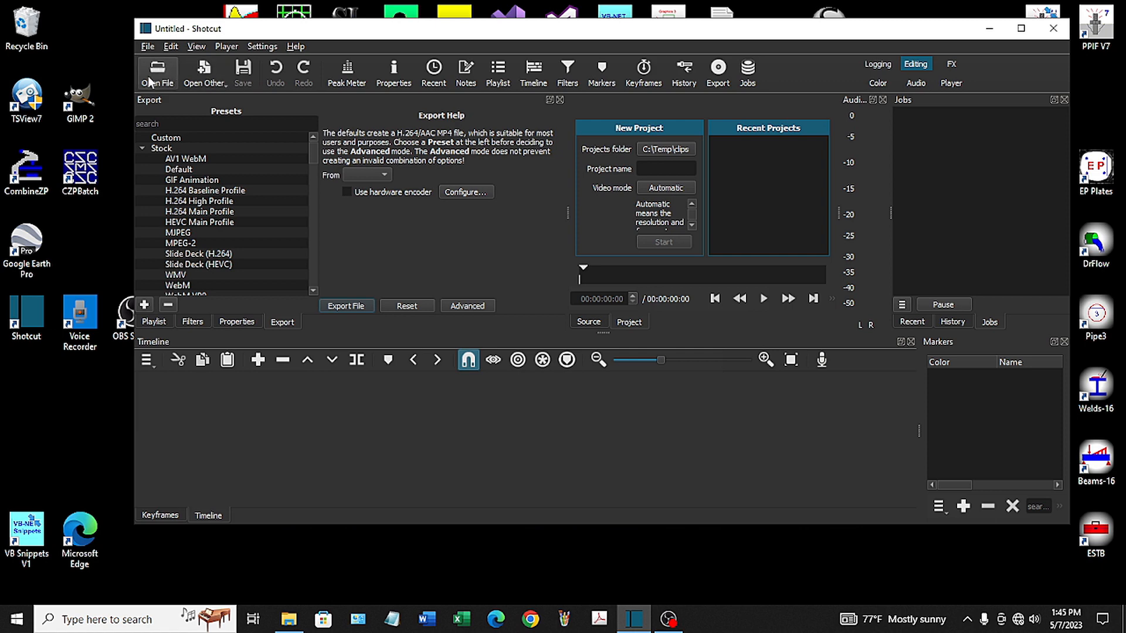
Browse for media to open in the C: drive folder Videos > How to make videos > New > sub parts
left_click(153, 75)
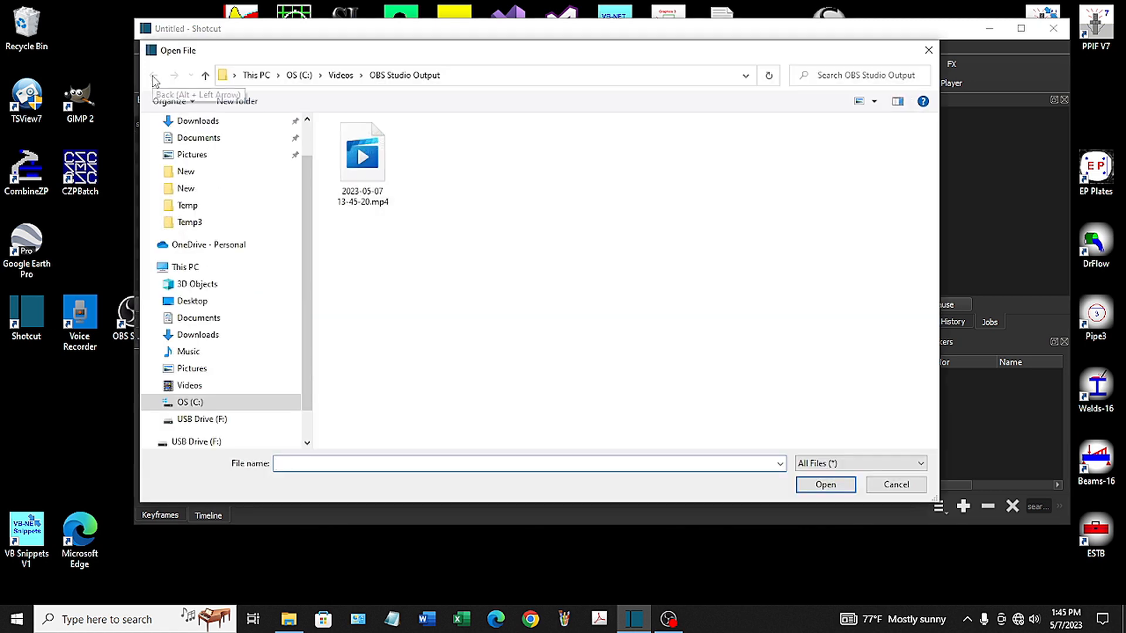
left_click(152, 403)
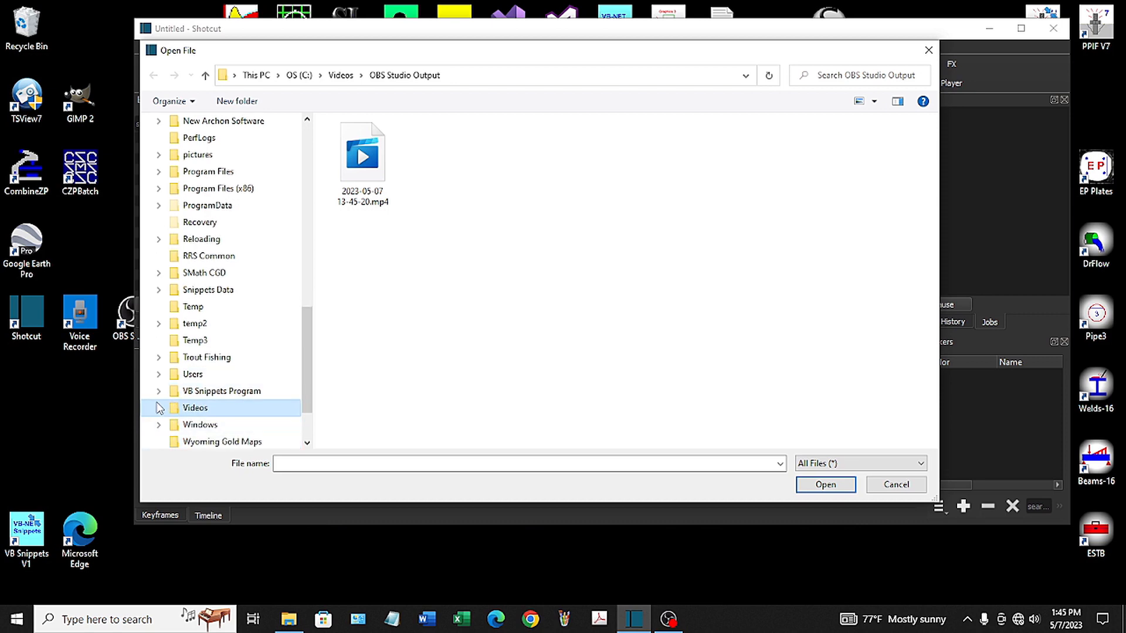
left_click(159, 406)
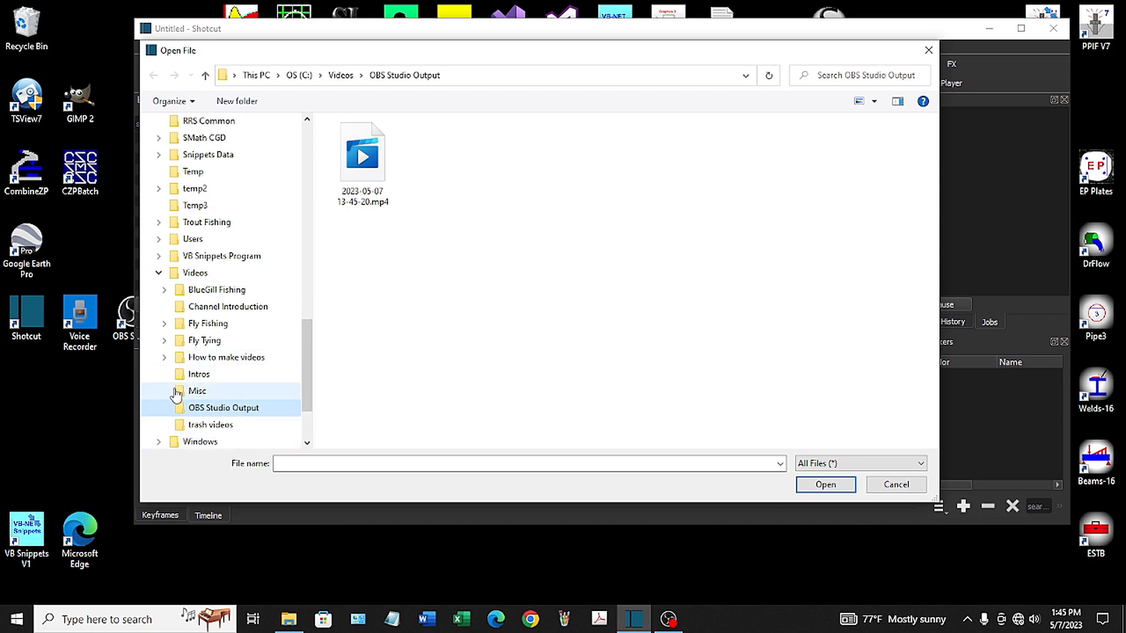
left_click(164, 358)
left_click(198, 374)
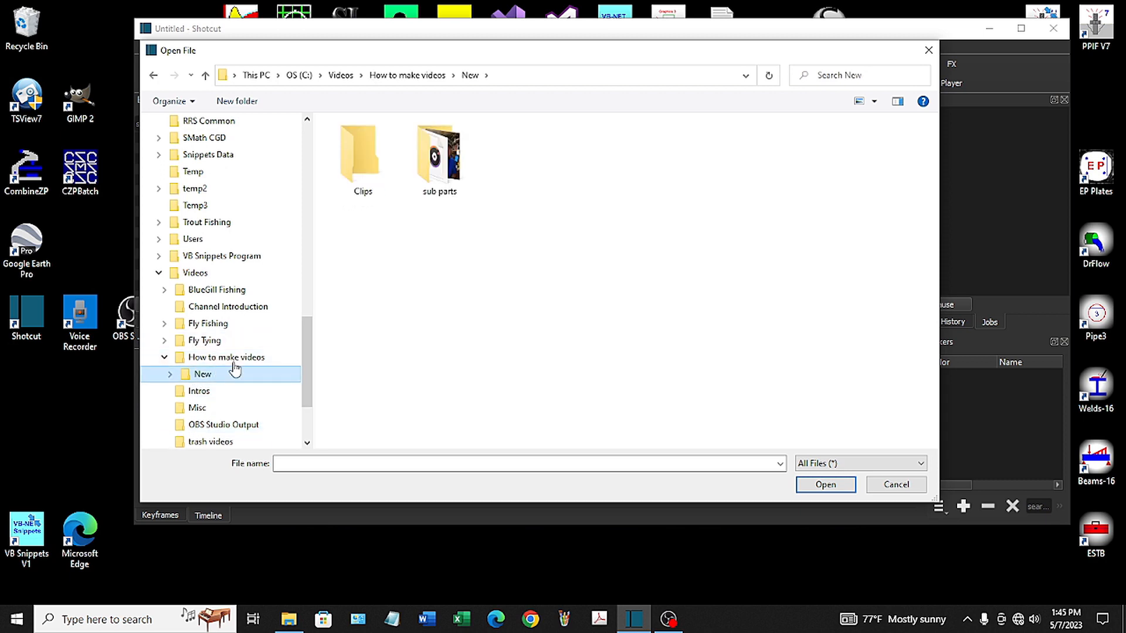
double_click(441, 171)
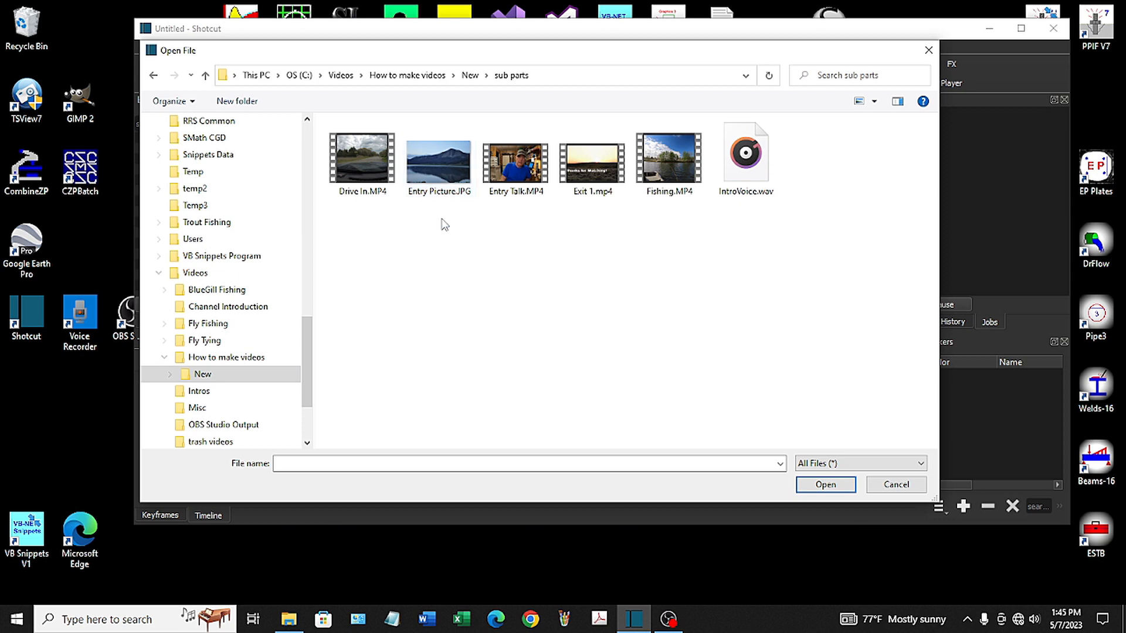
Load Drive In, Entry Picture, Entry Talk, Exit 1, Fishing and IntroVoice into the playlist together and pause the preview
left_click(434, 170)
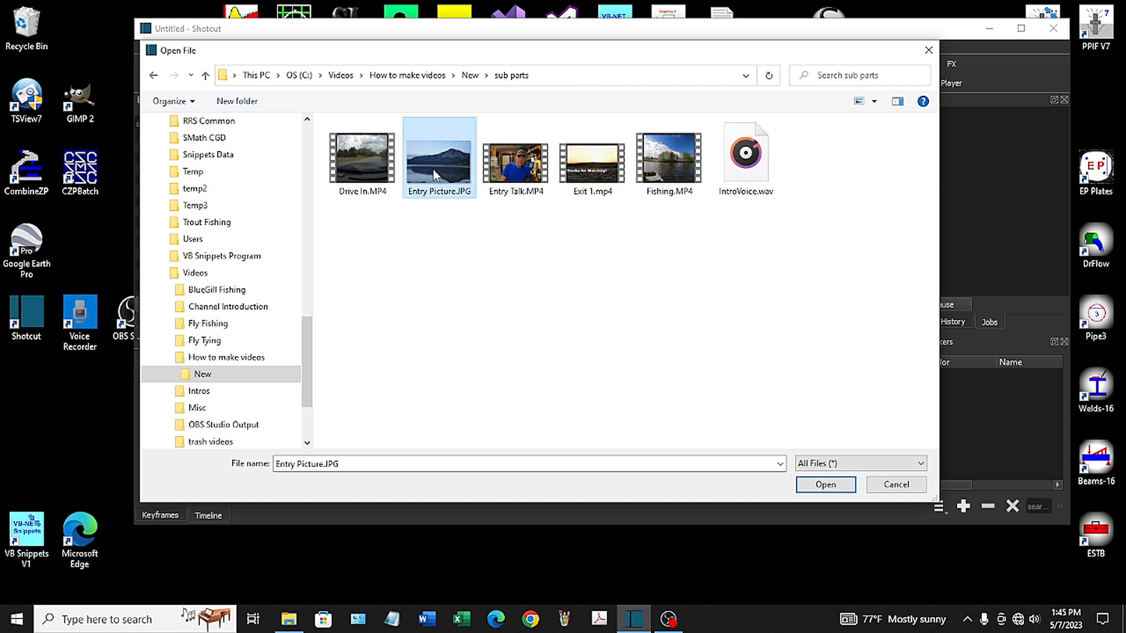
left_click(748, 175, "ctrl")
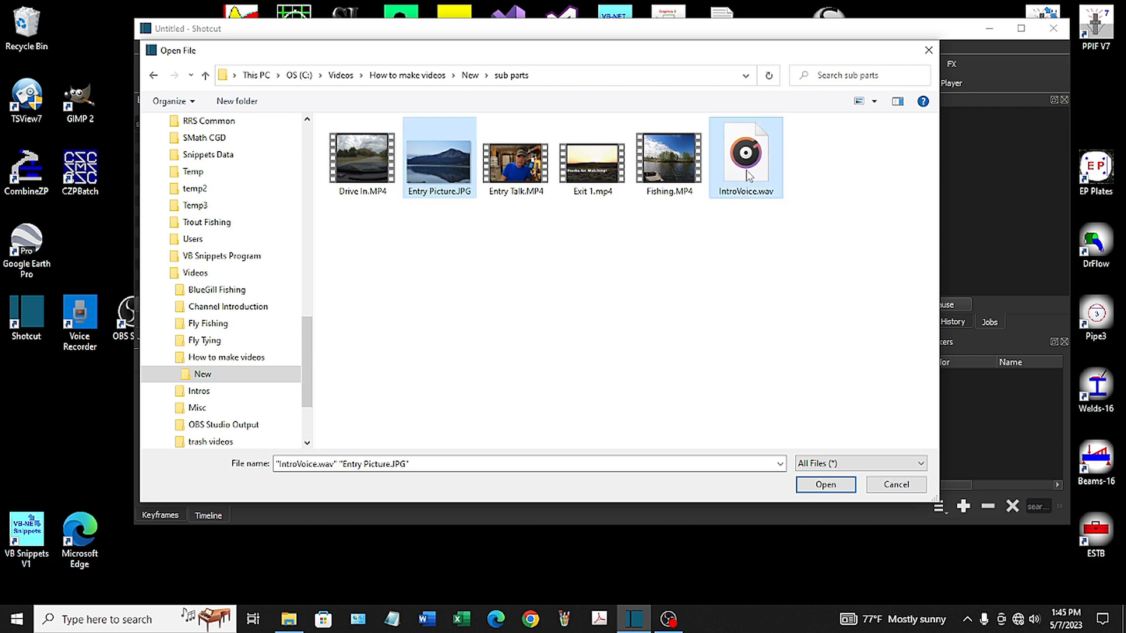
left_click(524, 172, "ctrl")
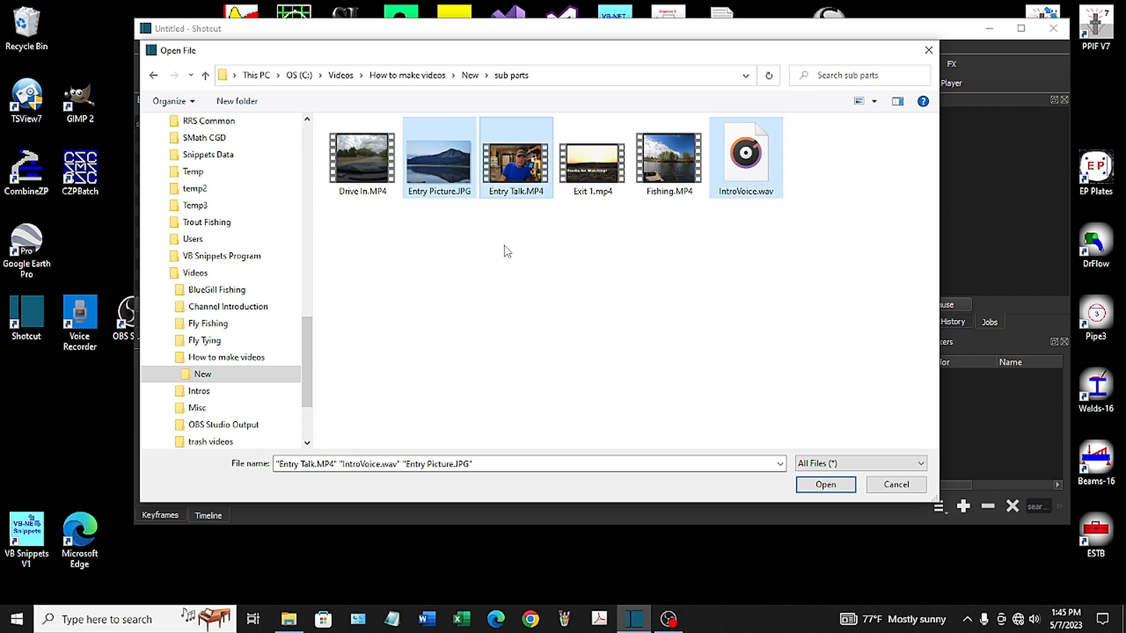
left_click(355, 167, "ctrl")
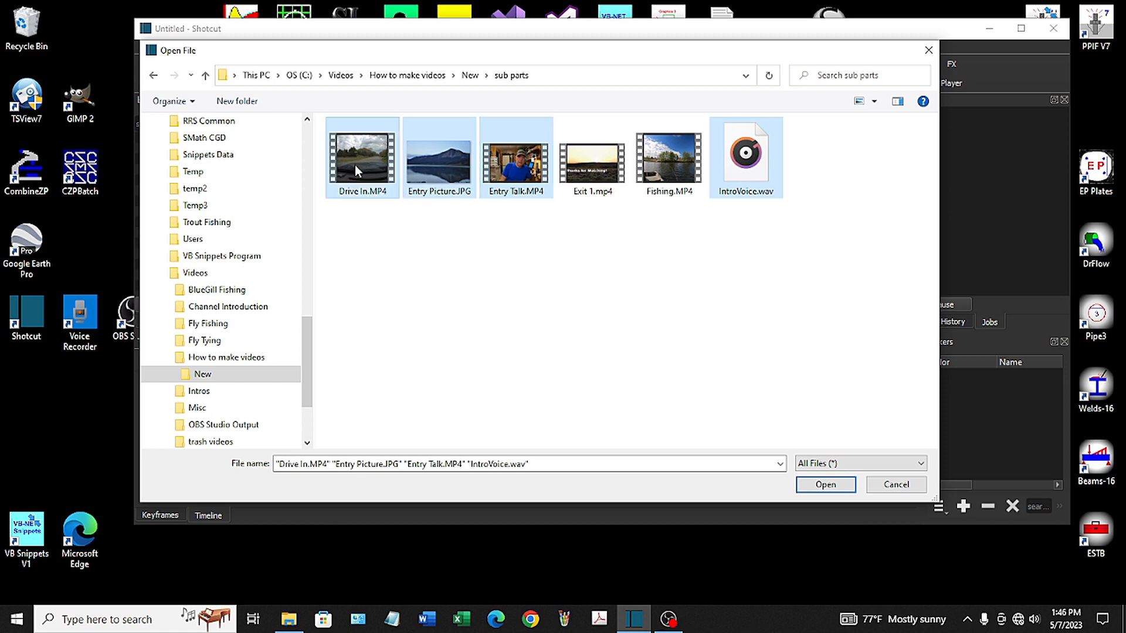
left_click(670, 156, "ctrl")
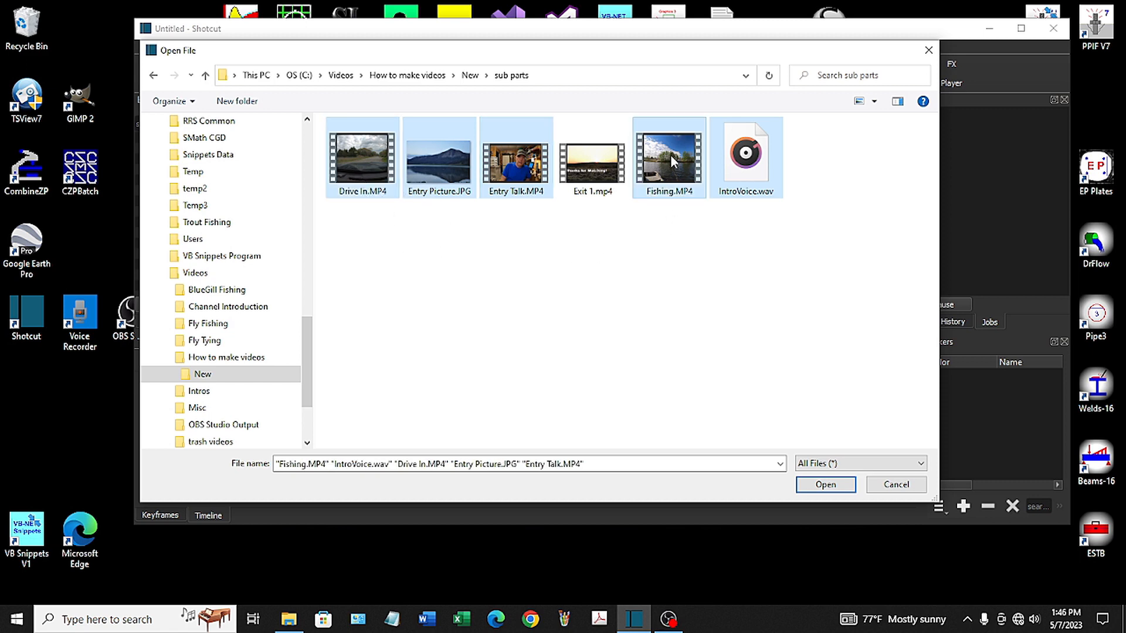
left_click(594, 162, "ctrl")
left_click(826, 486)
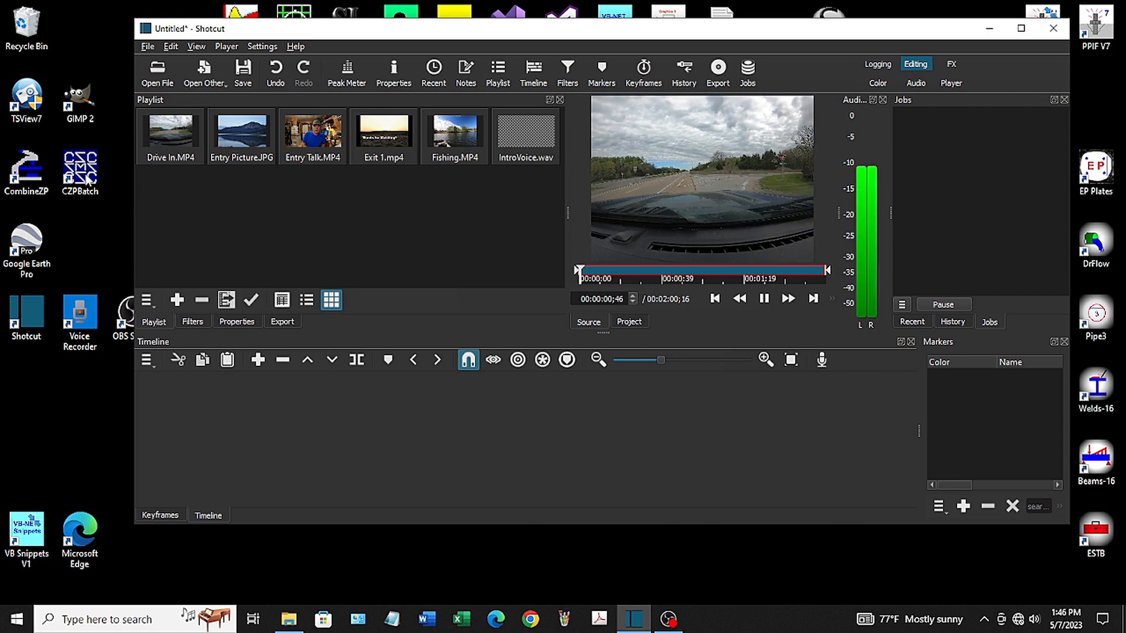
left_click(764, 298)
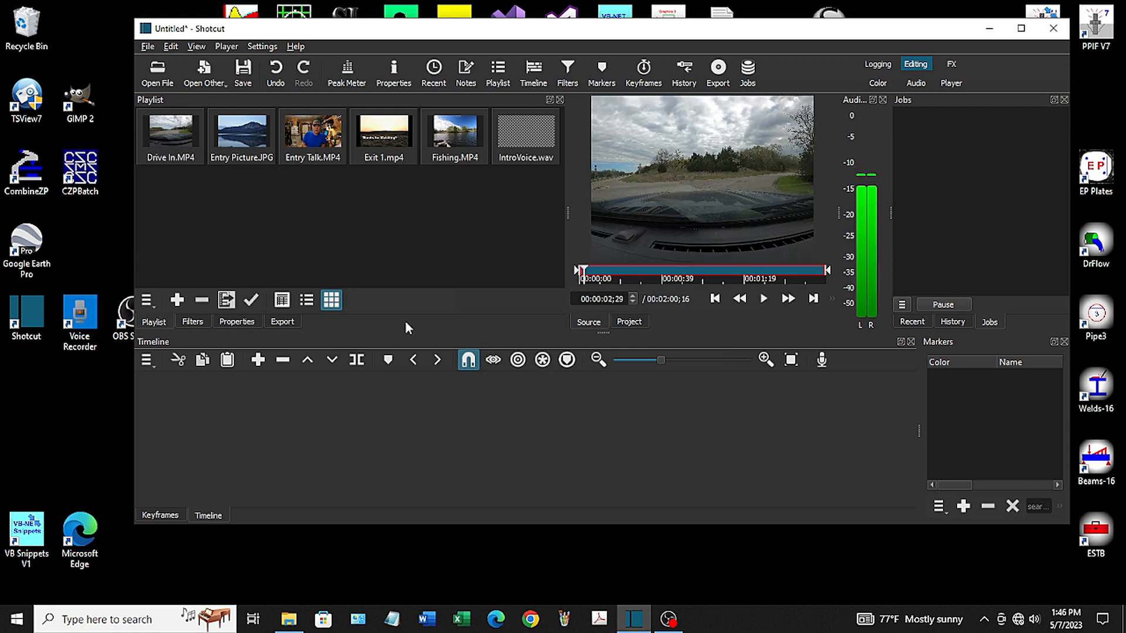
Place Entry Picture.JPG at the start of the timeline as the first video clip and add an audio track
left_click(239, 151)
left_click_drag(246, 145, 261, 402)
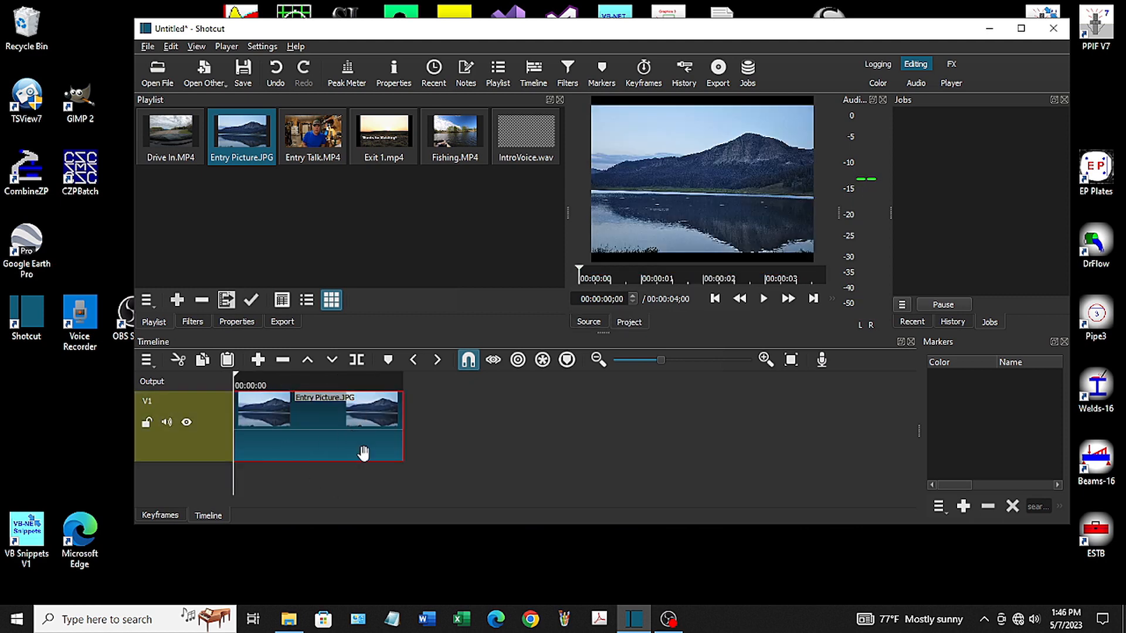
left_click(203, 443)
right_click(203, 448)
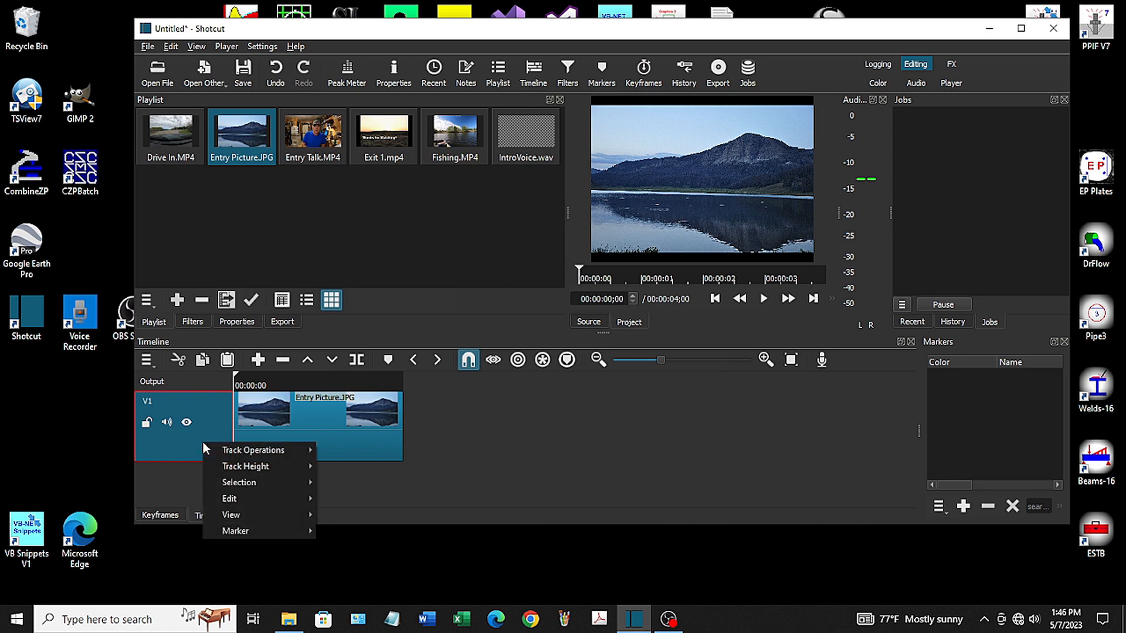
mouse_move(248, 450)
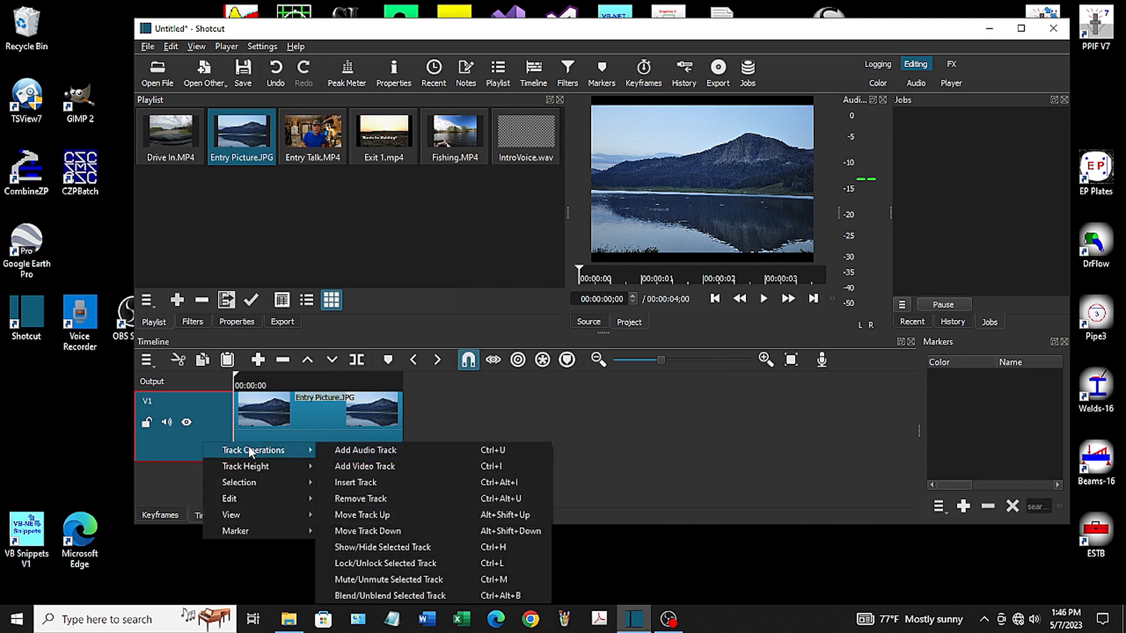
left_click(358, 453)
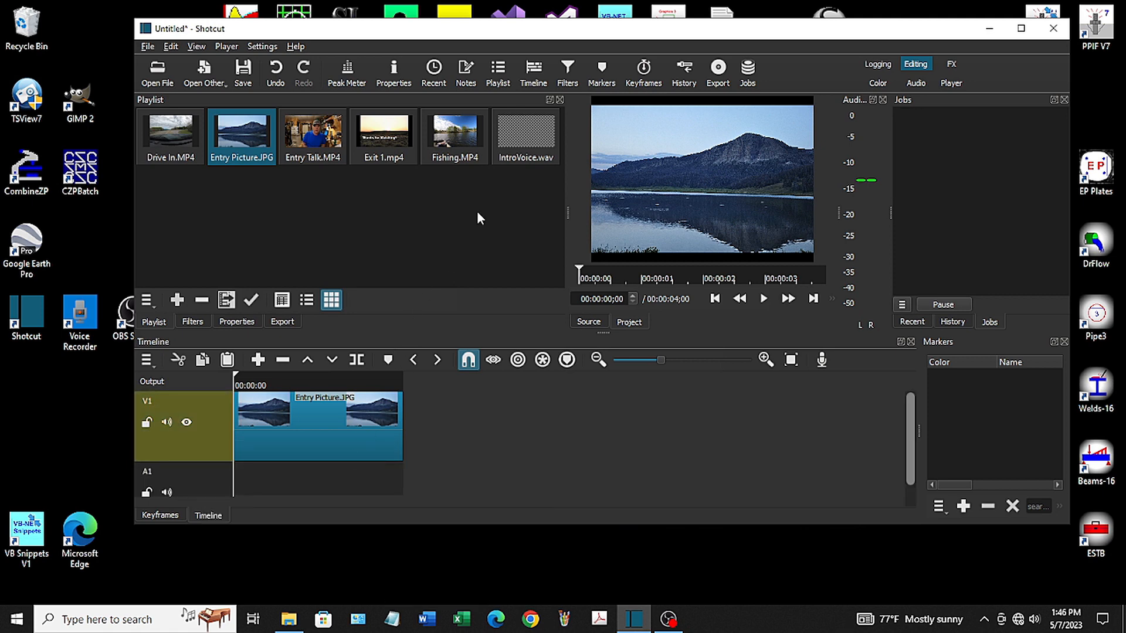
Place IntroVoice.wav at the start of track A1 and extend the Entry Picture clip to end with it
left_click(527, 150)
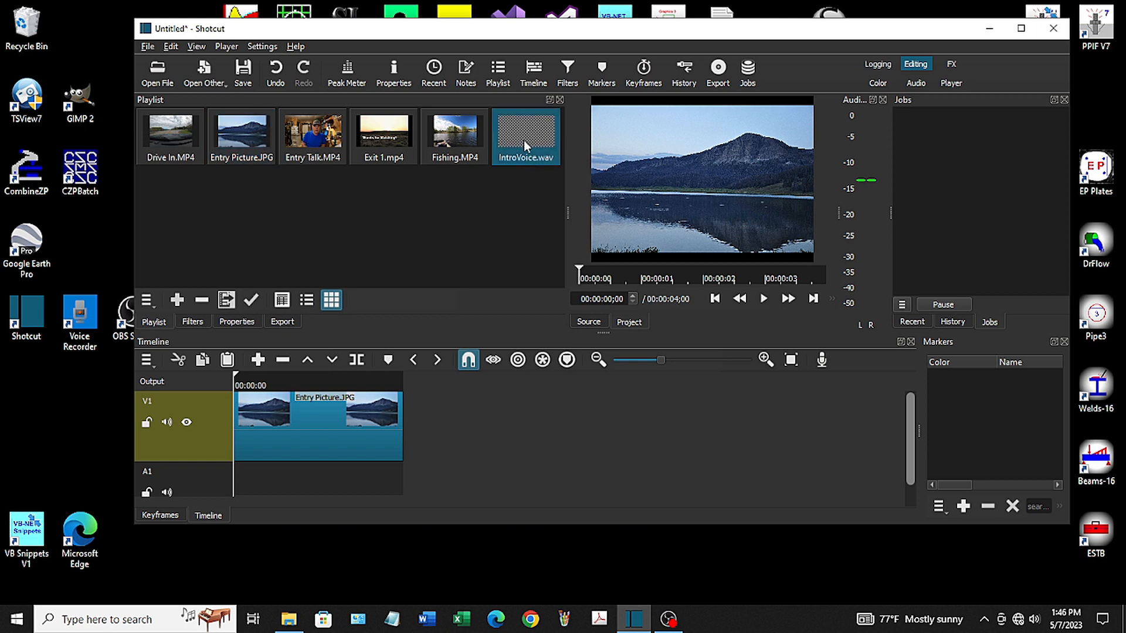
left_click_drag(523, 140, 333, 473)
left_click_drag(427, 482, 329, 475)
left_click(402, 436)
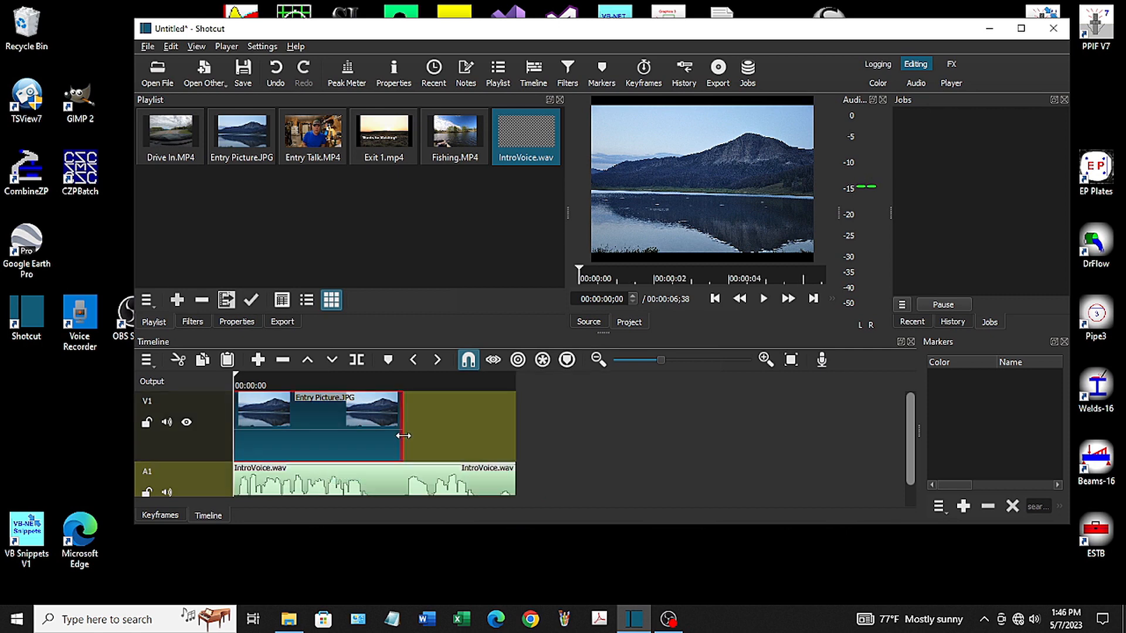
left_click_drag(402, 430, 520, 431)
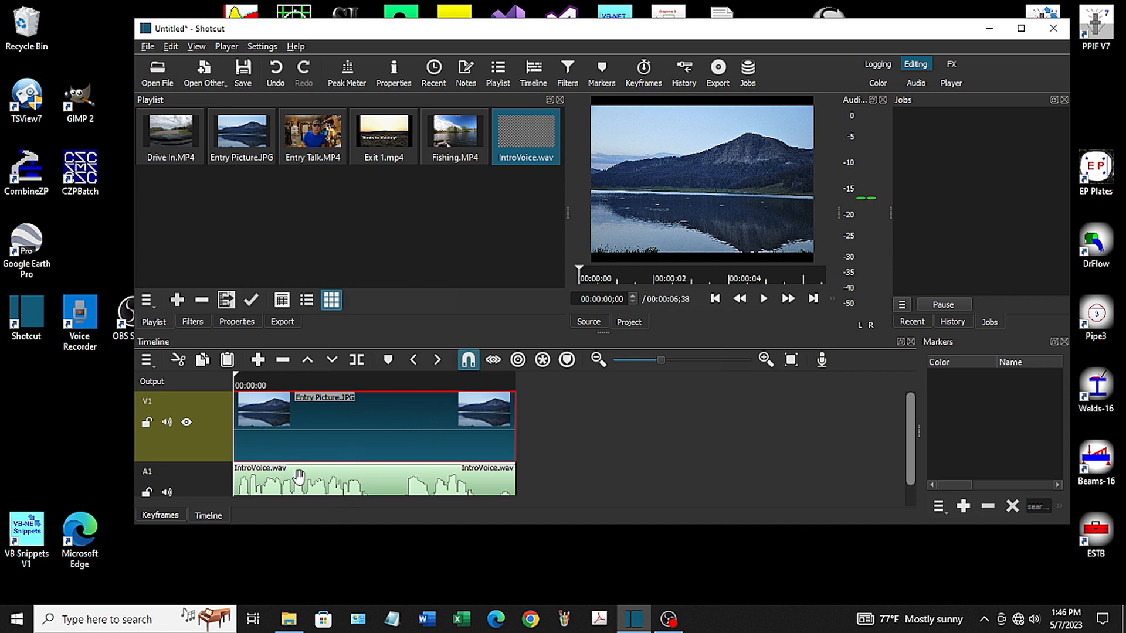
Add a Text: Rich filter to the Entry Picture clip on track V1
left_click(195, 444)
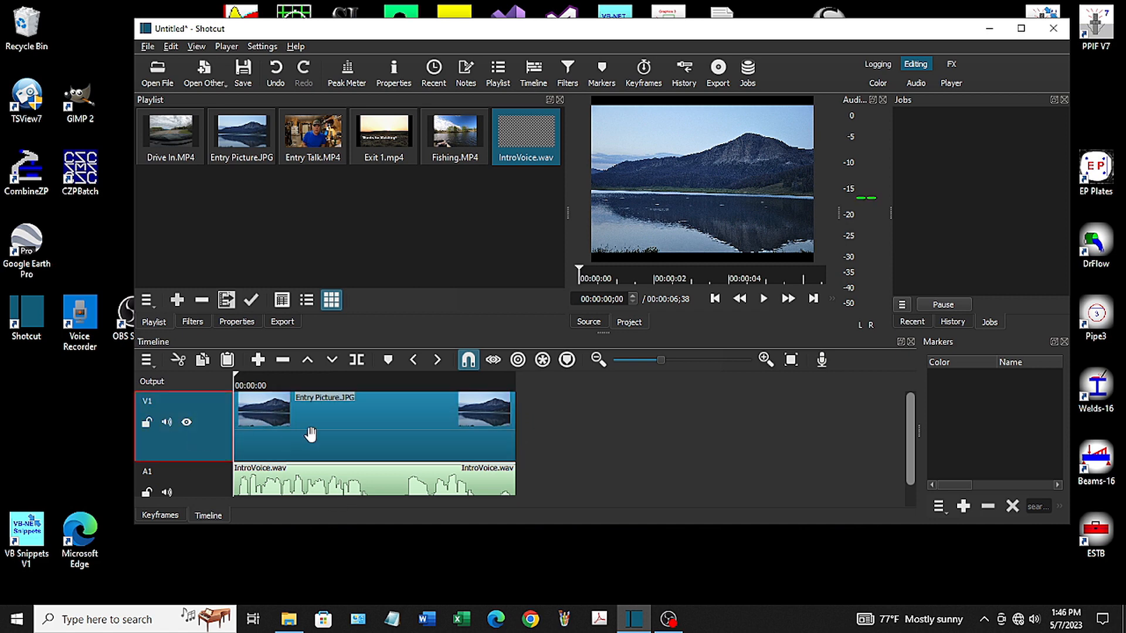
left_click(357, 423)
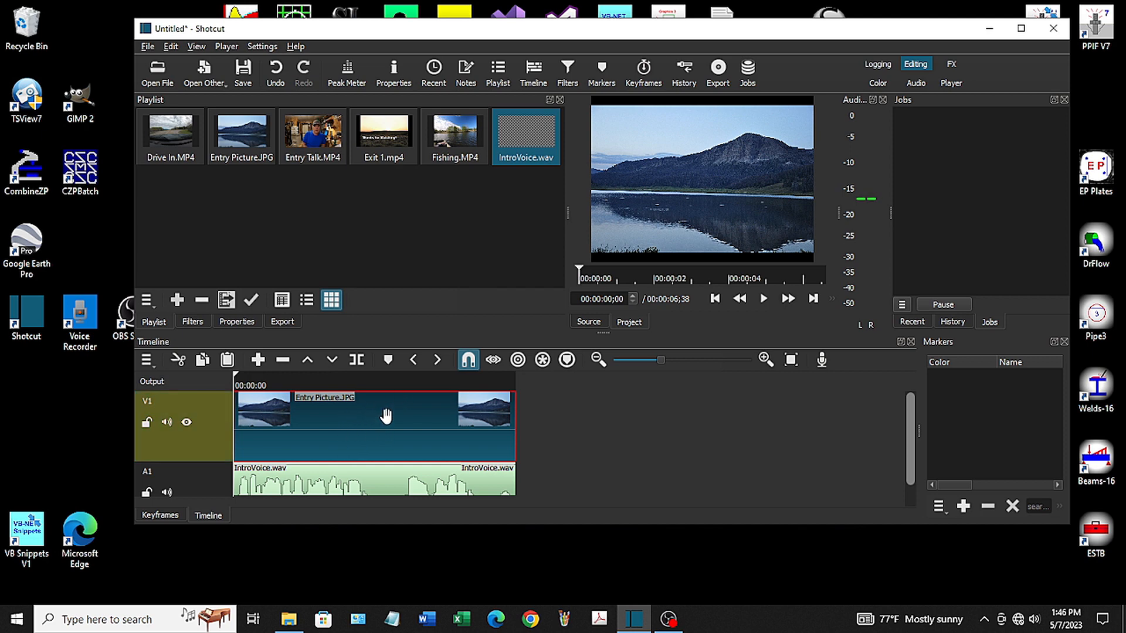
left_click(567, 73)
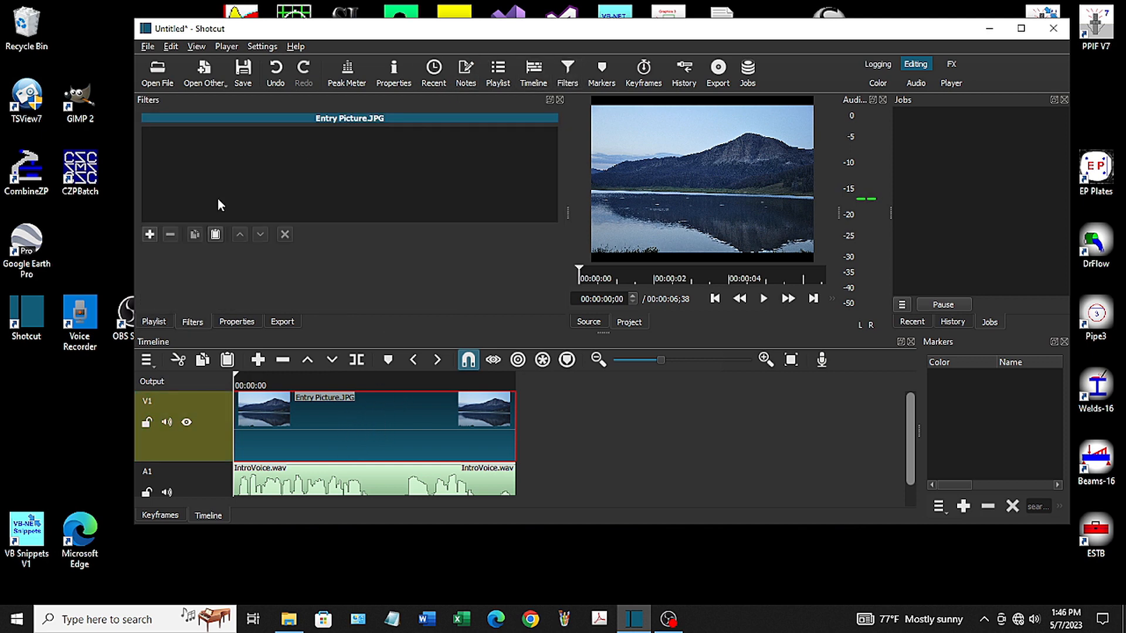
left_click(150, 236)
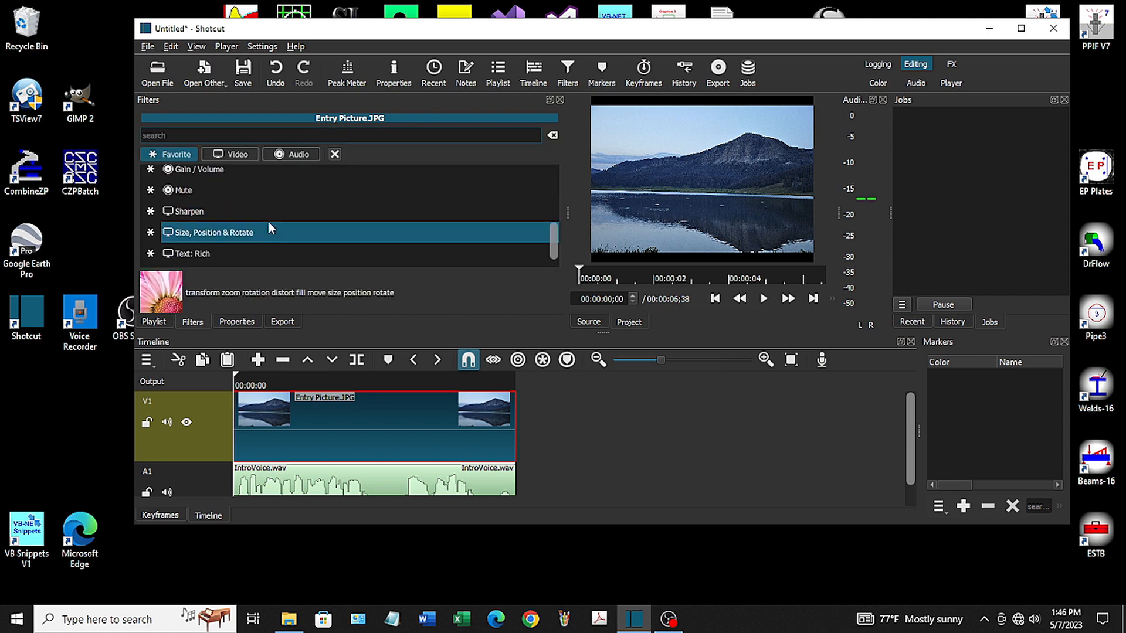
left_click(217, 251)
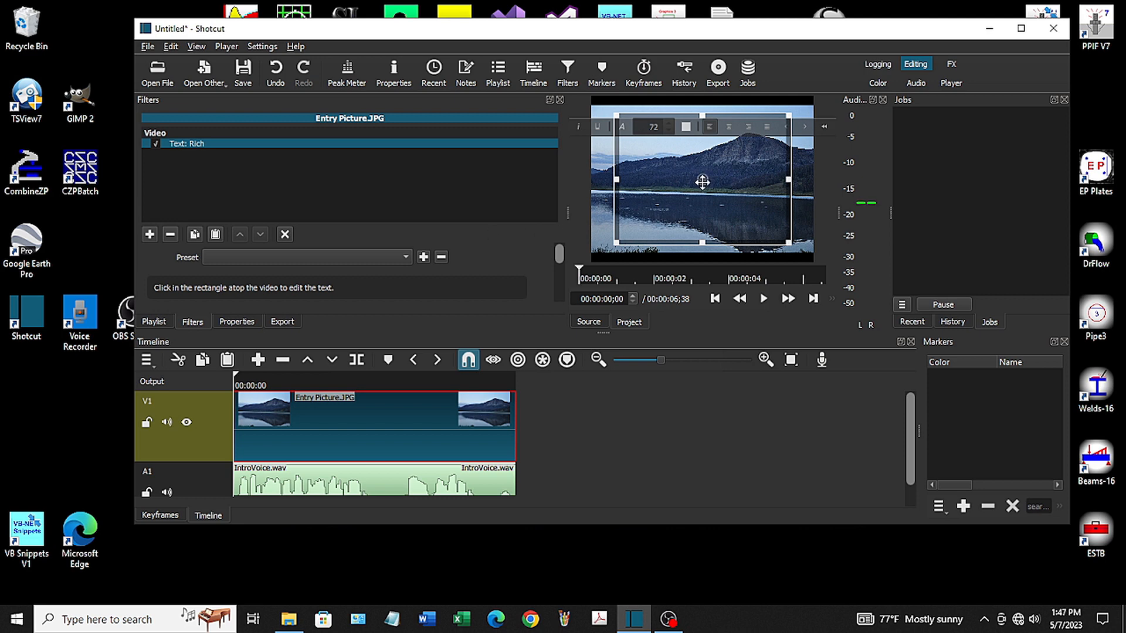
Enter the title "Welcome to Callawegin Fly Fishing" in the text box and move the box down toward the picture's middle
left_click_drag(701, 186, 703, 192)
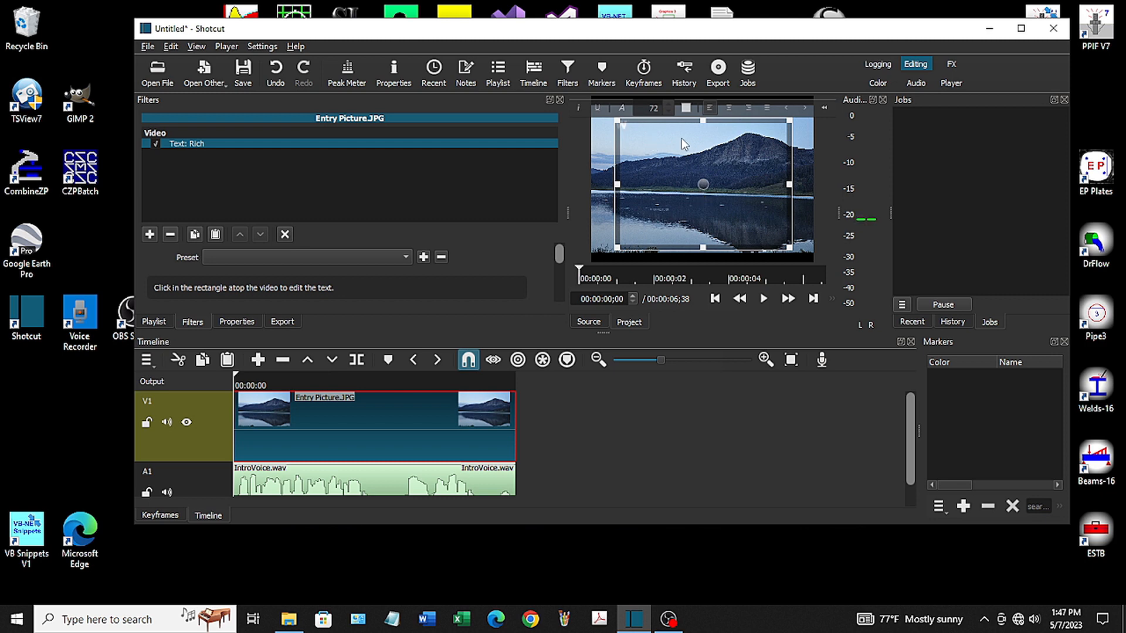
type("Welcome to Callawegin")
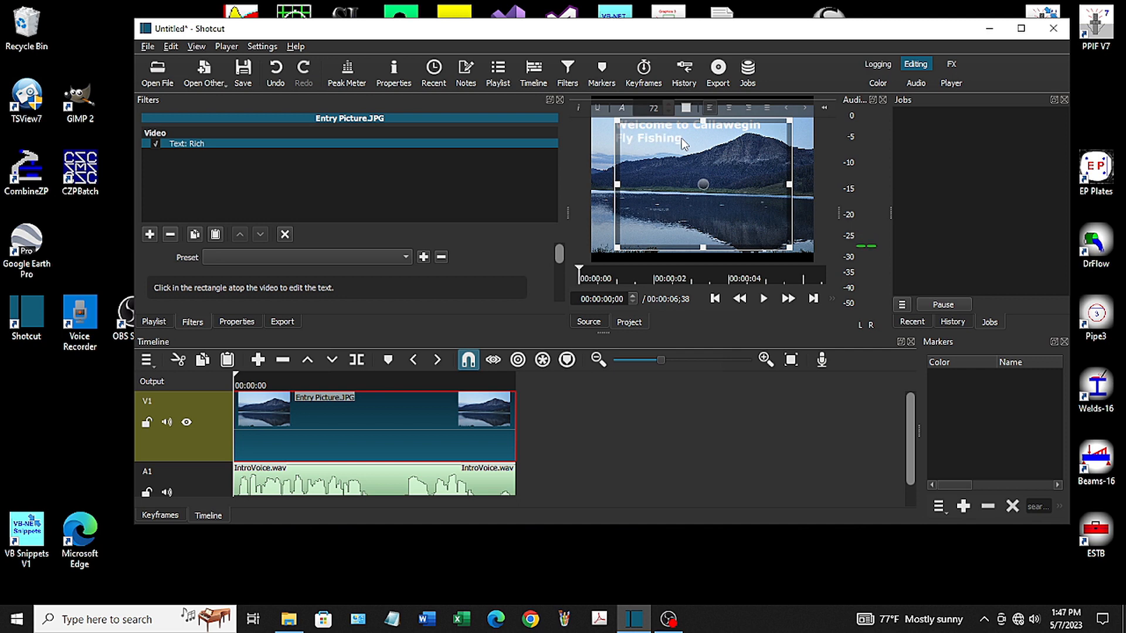
left_click_drag(706, 191, 708, 238)
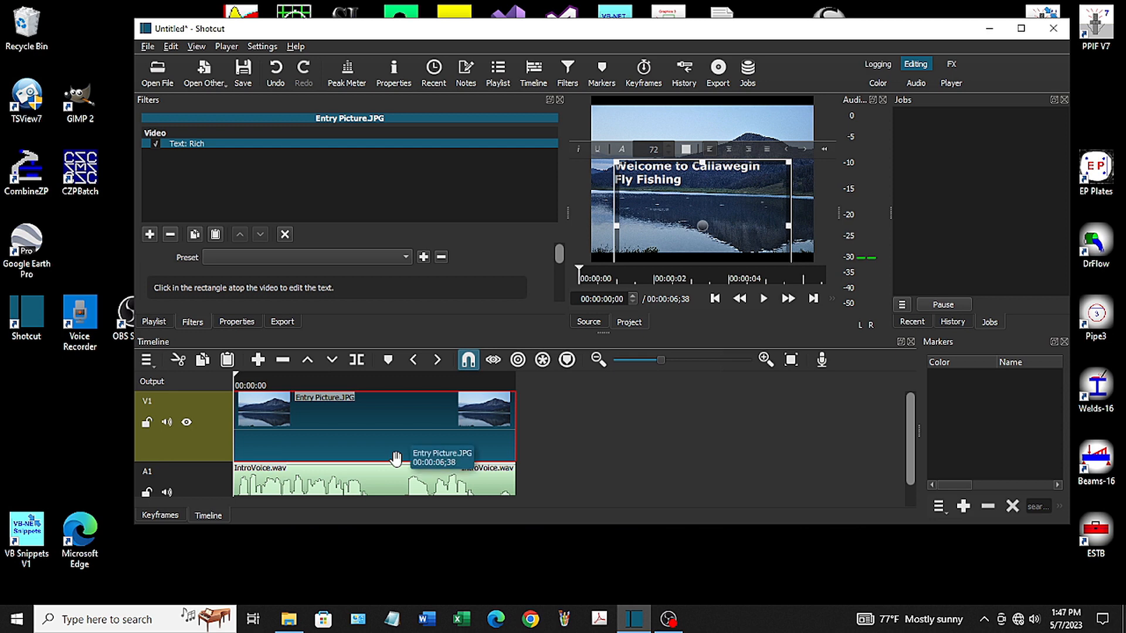
Return to the playlist and place Entry Talk.MP4 on track V1 directly against the end of the Entry Picture clip
left_click(560, 100)
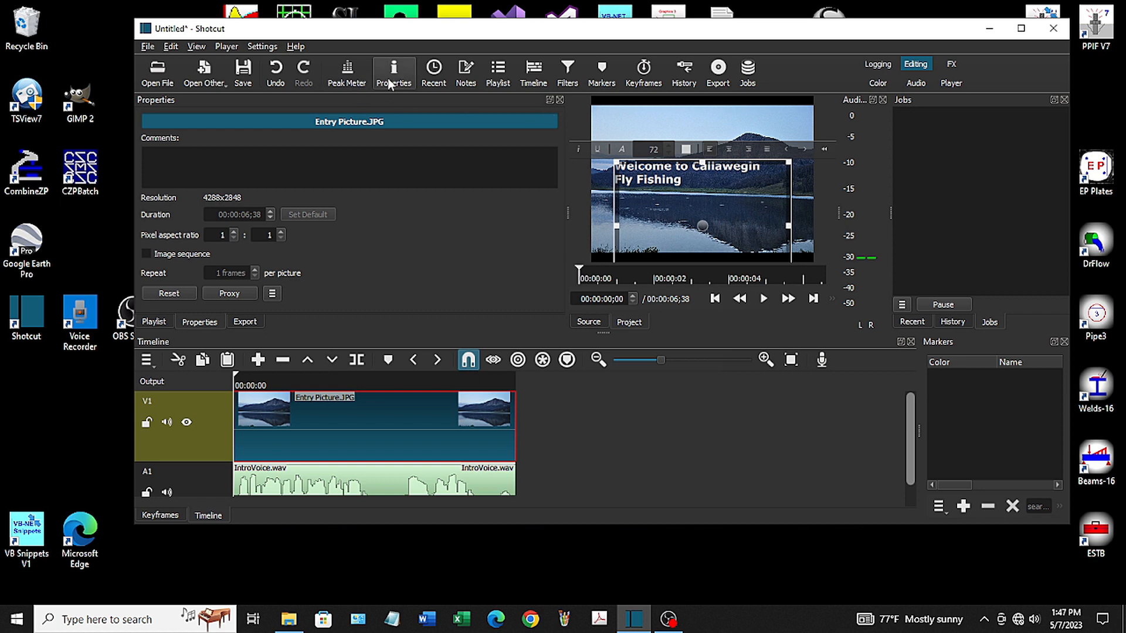
left_click(502, 75)
left_click_drag(305, 129, 569, 417)
left_click_drag(676, 432, 631, 423)
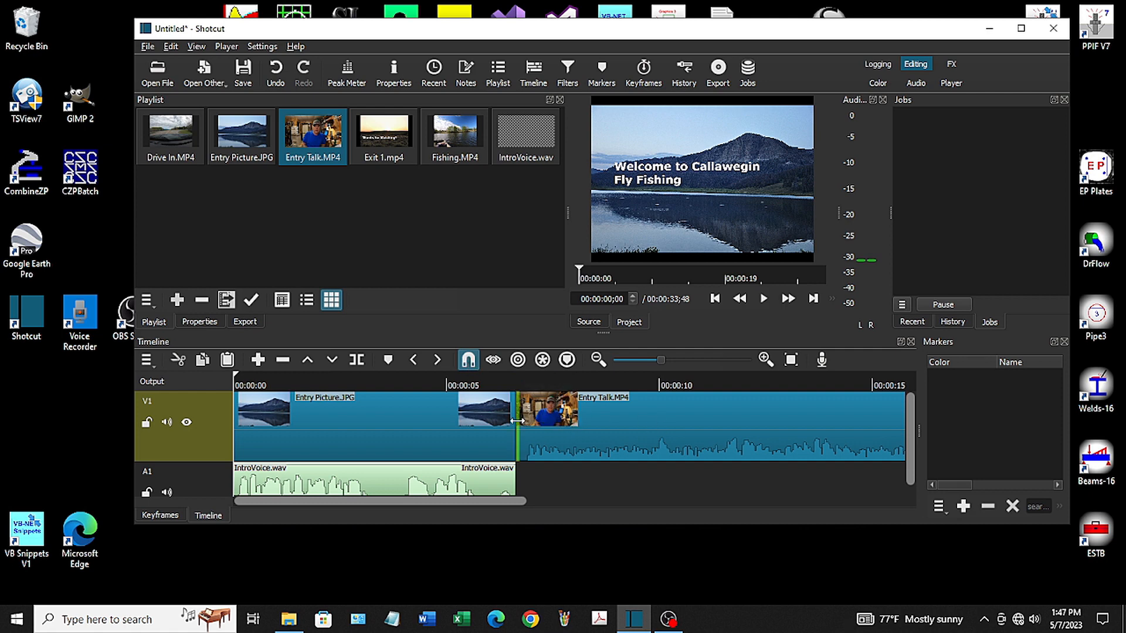
Place Drive In.MP4 on track V1 directly against the end of the Entry Talk clip
left_click_drag(490, 500, 950, 488)
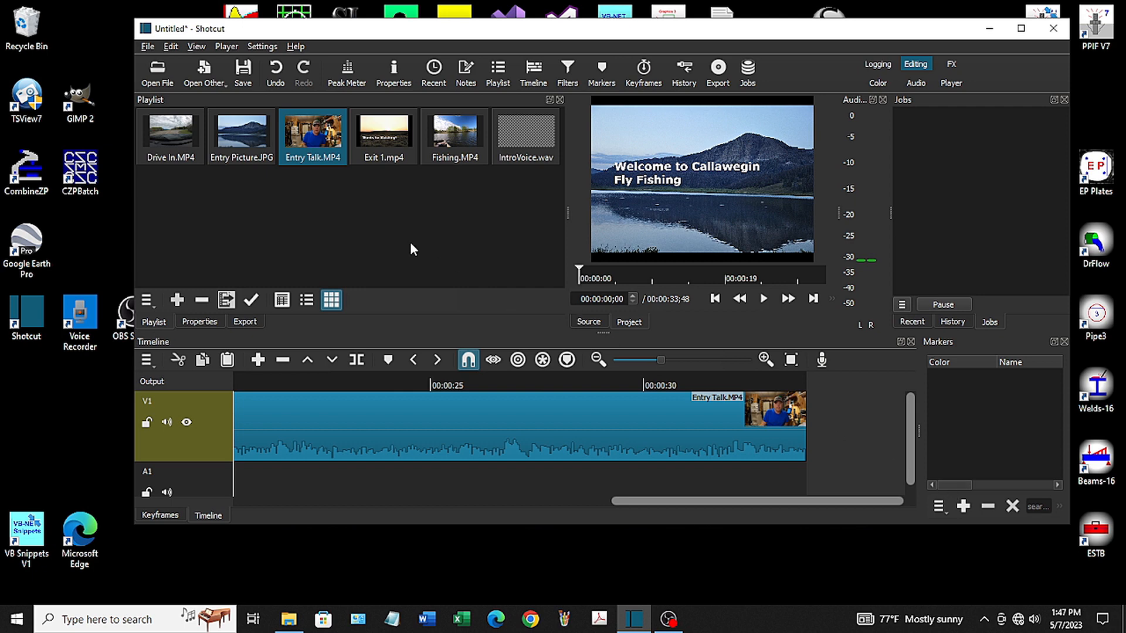
left_click(168, 134)
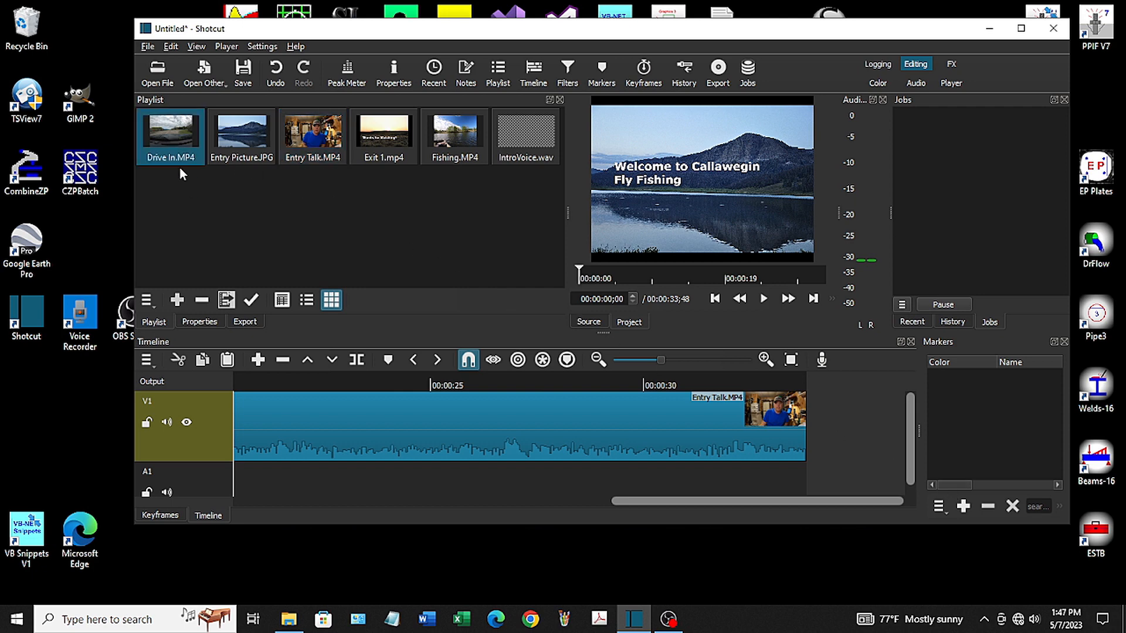
left_click_drag(166, 135, 825, 405)
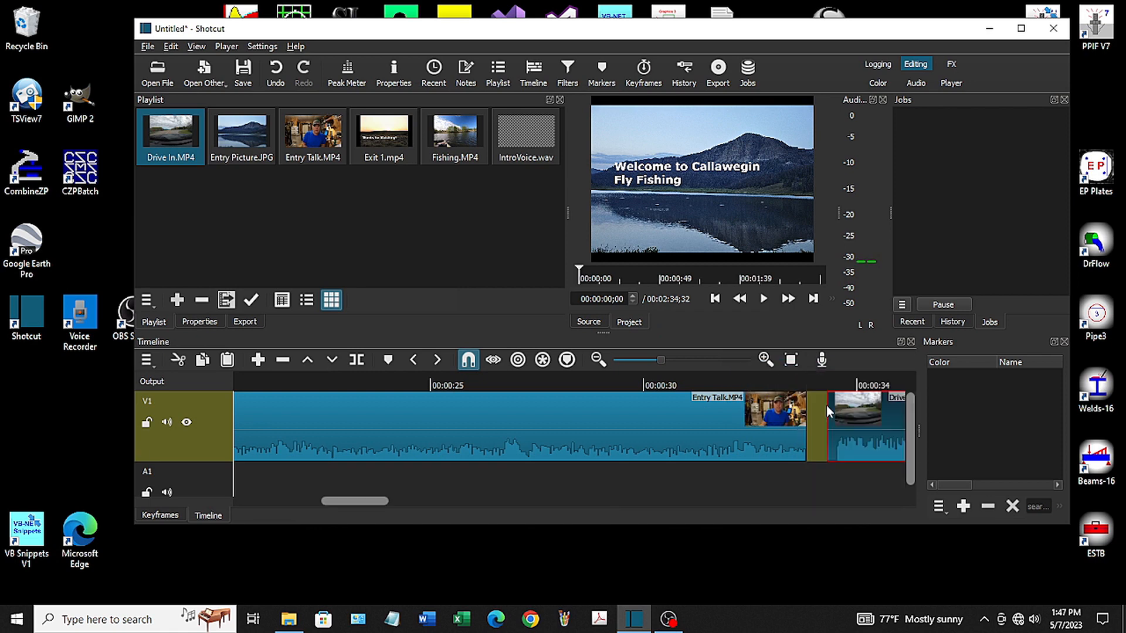
left_click_drag(876, 431, 817, 432)
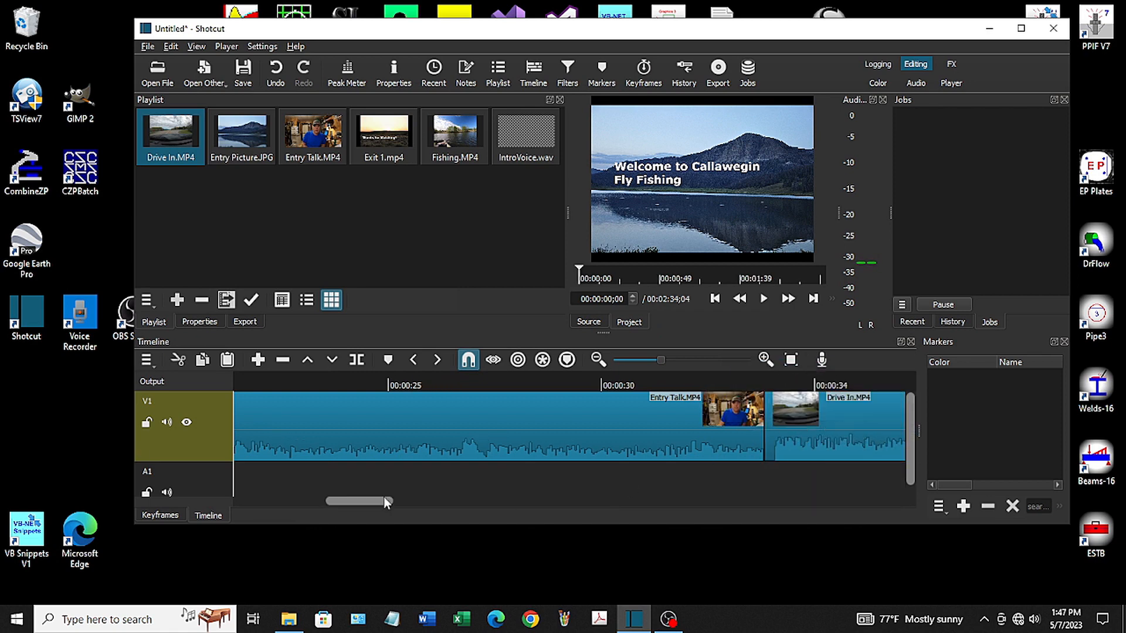
Place Fishing.MP4 on track V1 directly against the end of the Drive In clip
left_click_drag(361, 500, 906, 514)
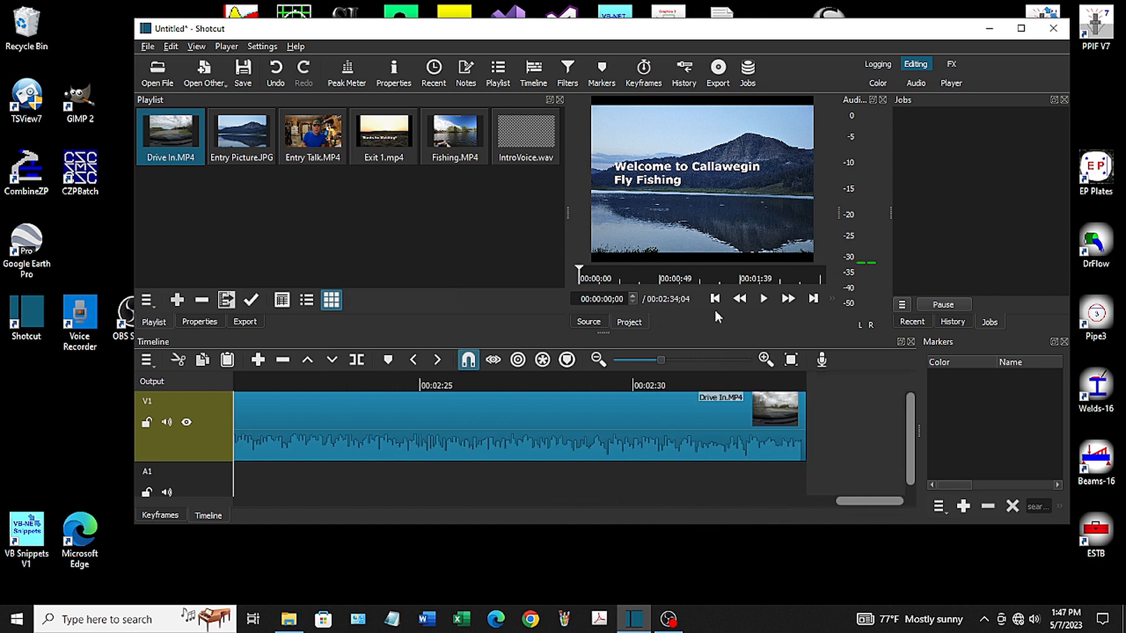
left_click(455, 133)
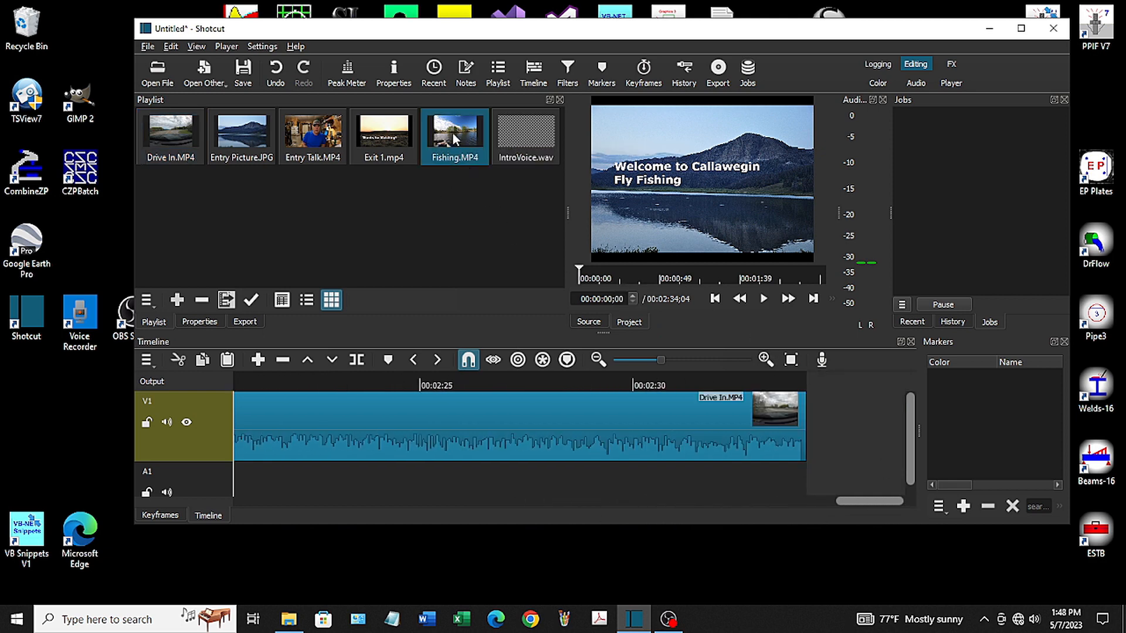
left_click_drag(452, 132, 792, 424)
Place Exit 1.mp4 on track V1 directly against the end of the Fishing clip
left_click_drag(551, 498, 908, 489)
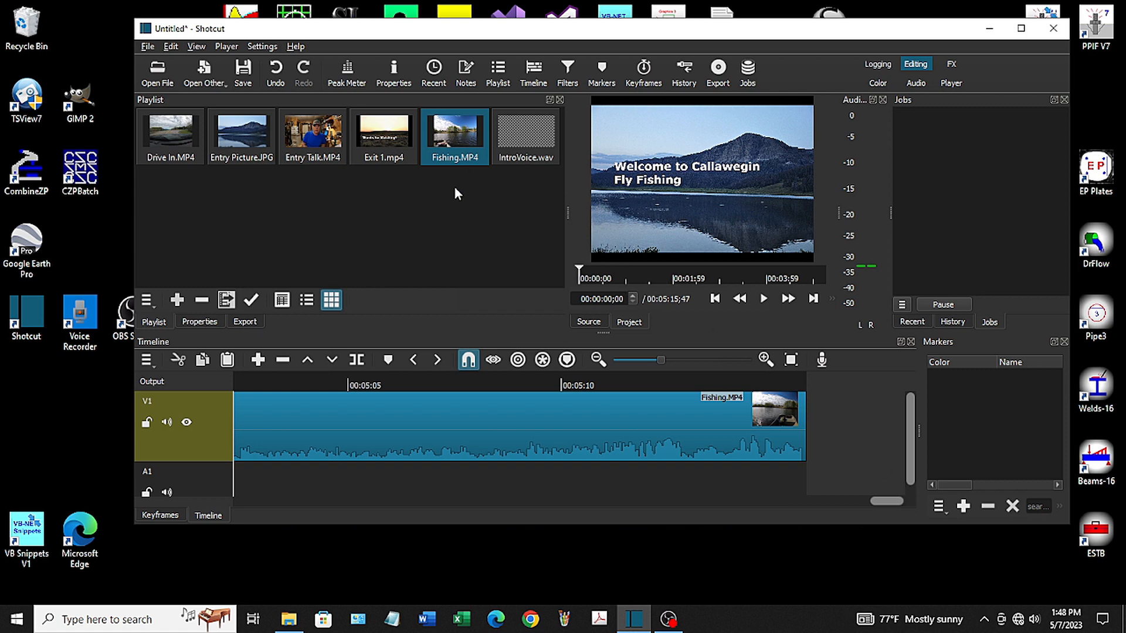
left_click(378, 143)
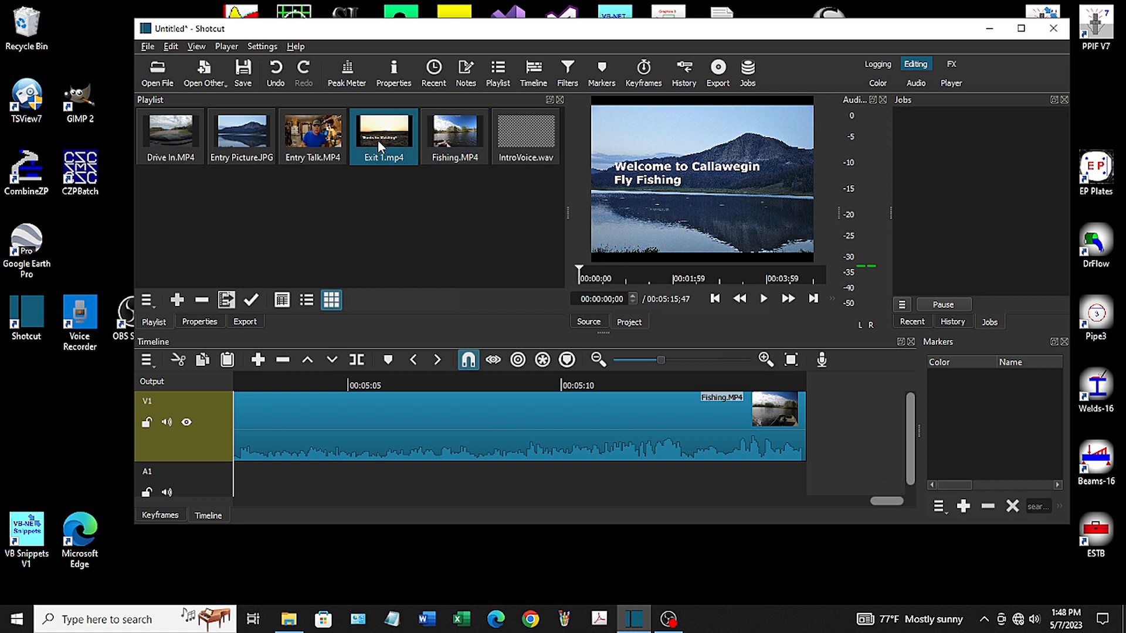
left_click_drag(371, 138, 829, 424)
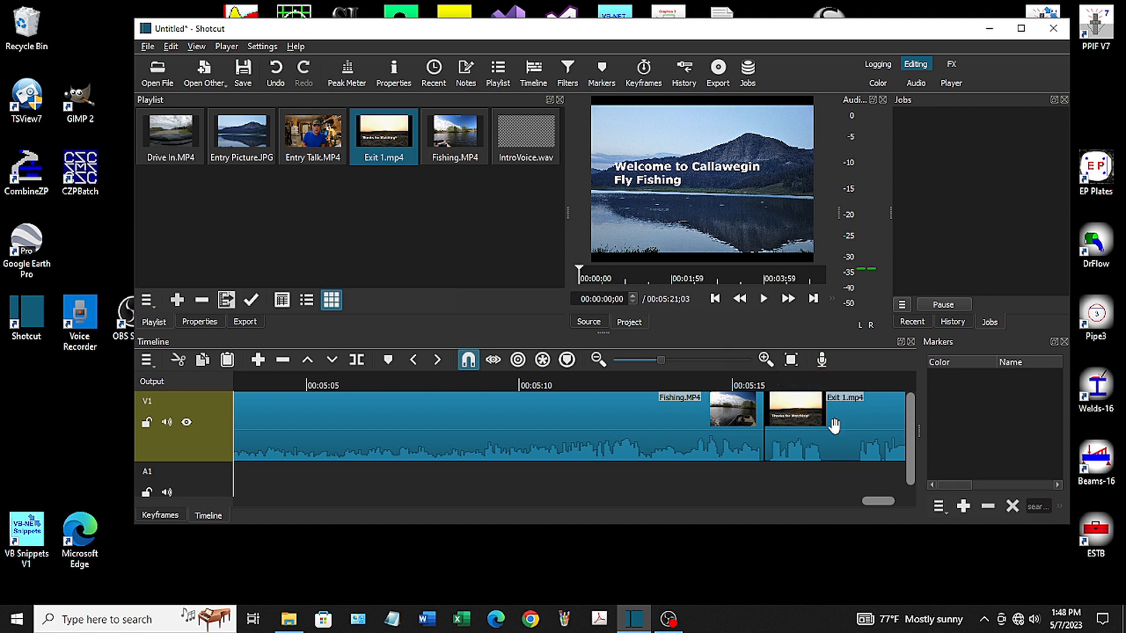
Play the start of the Entry Talk clip, split it at 00:00:09;08 and ripple delete the part before the split
left_click_drag(879, 499, 215, 504)
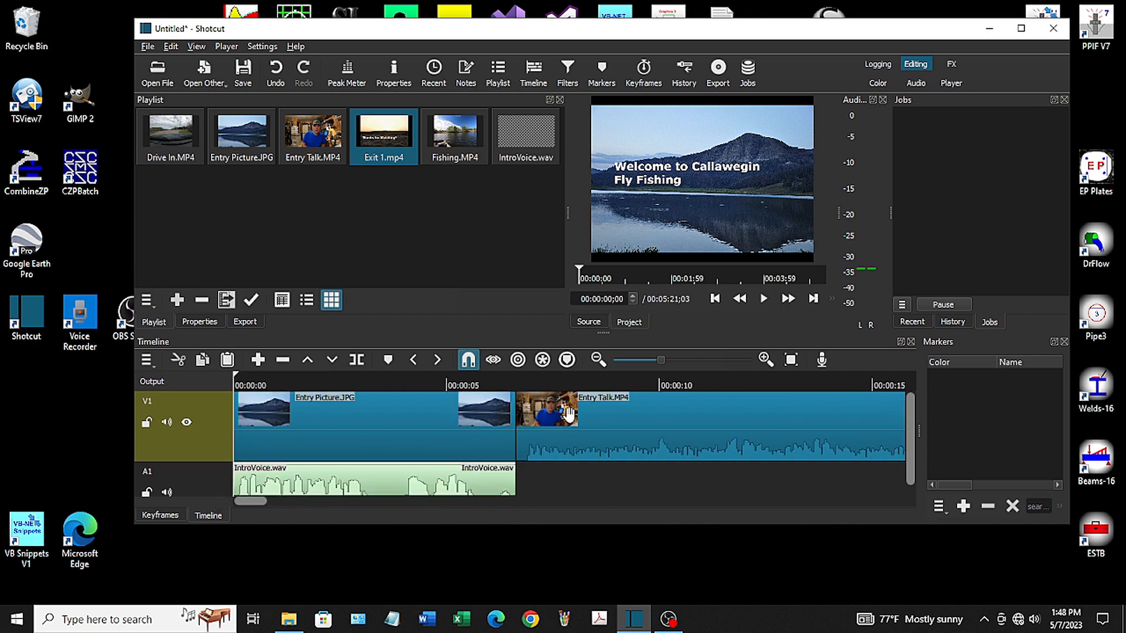
left_click(501, 381)
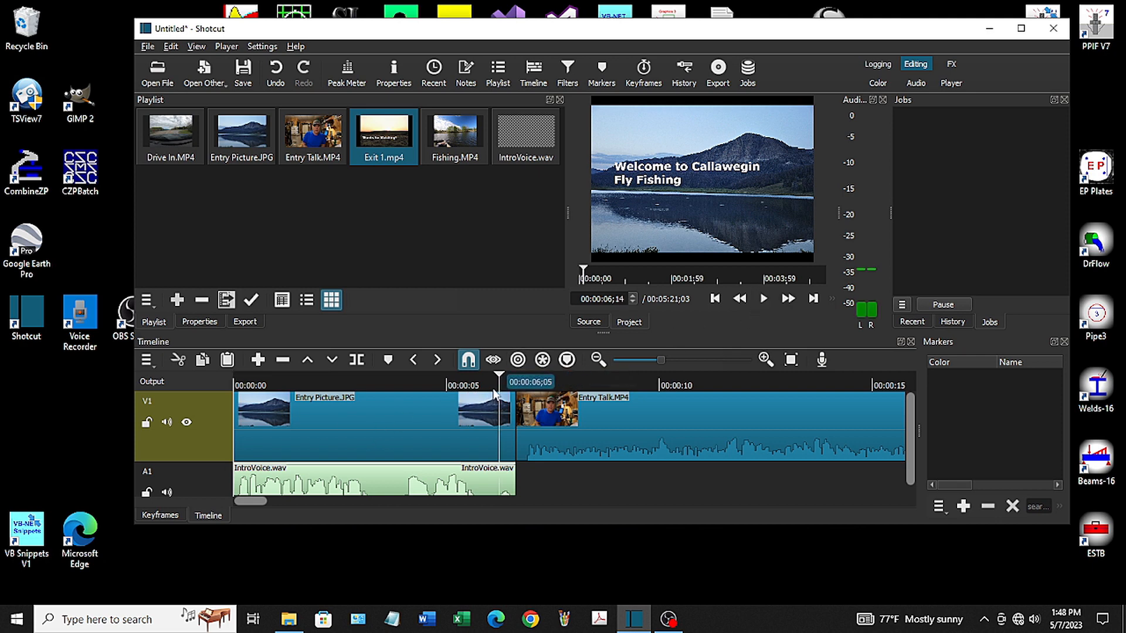
left_click(763, 301)
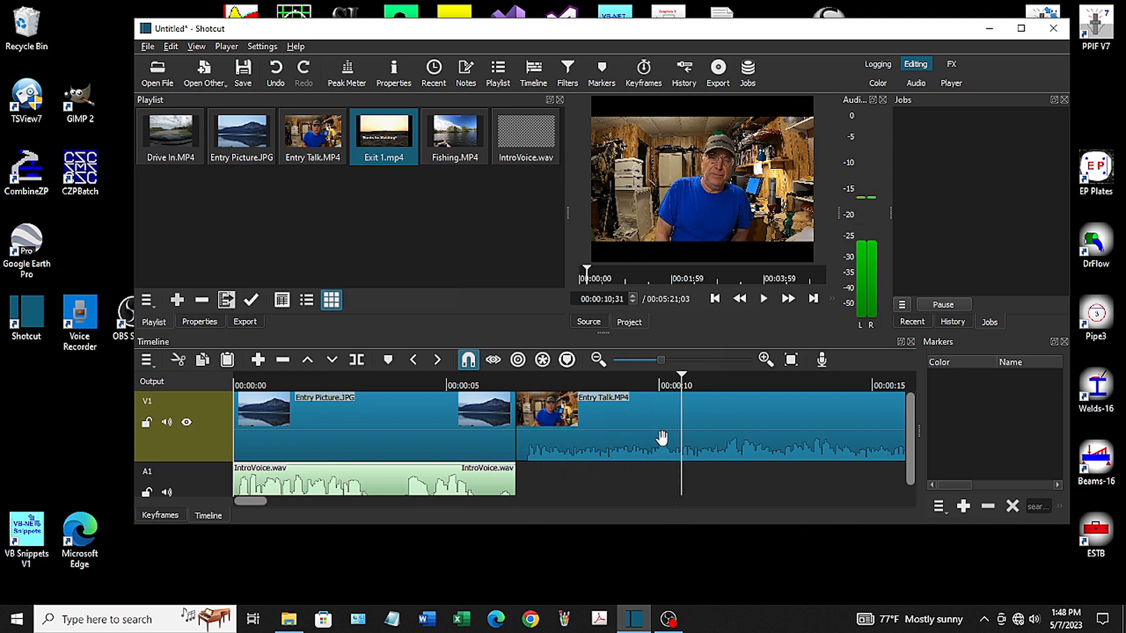
left_click(622, 382)
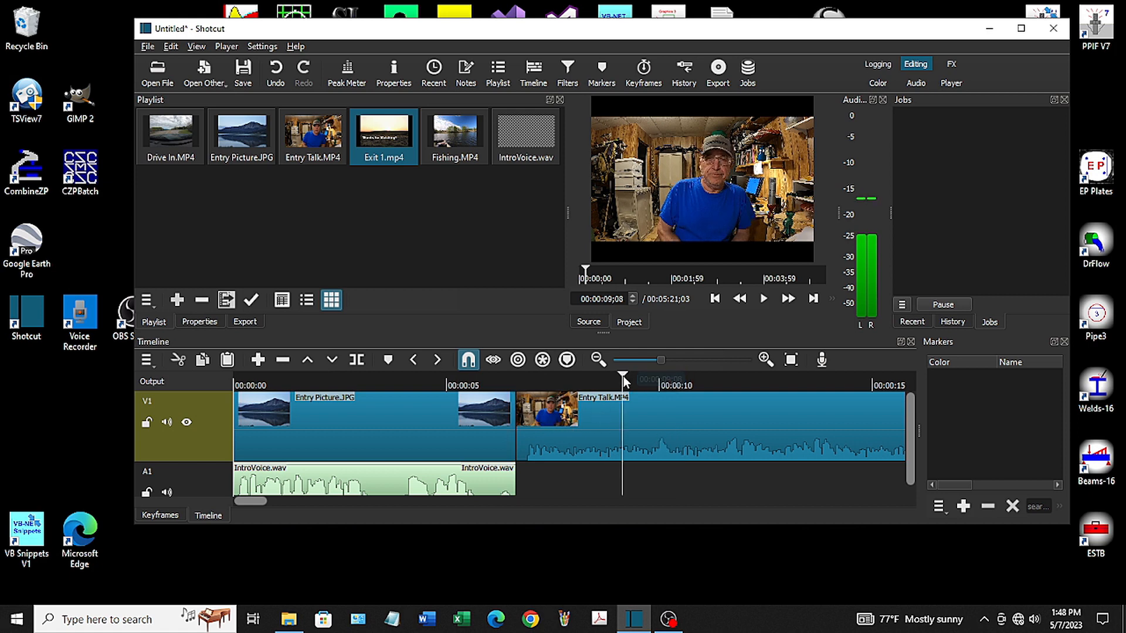
left_click(356, 361)
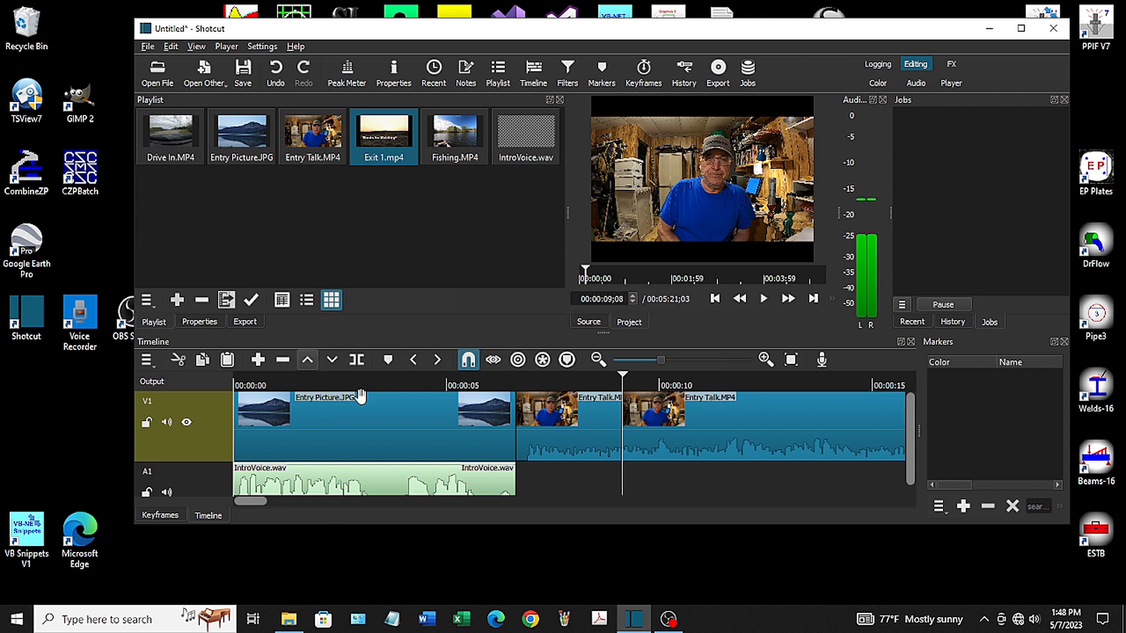
left_click(585, 423)
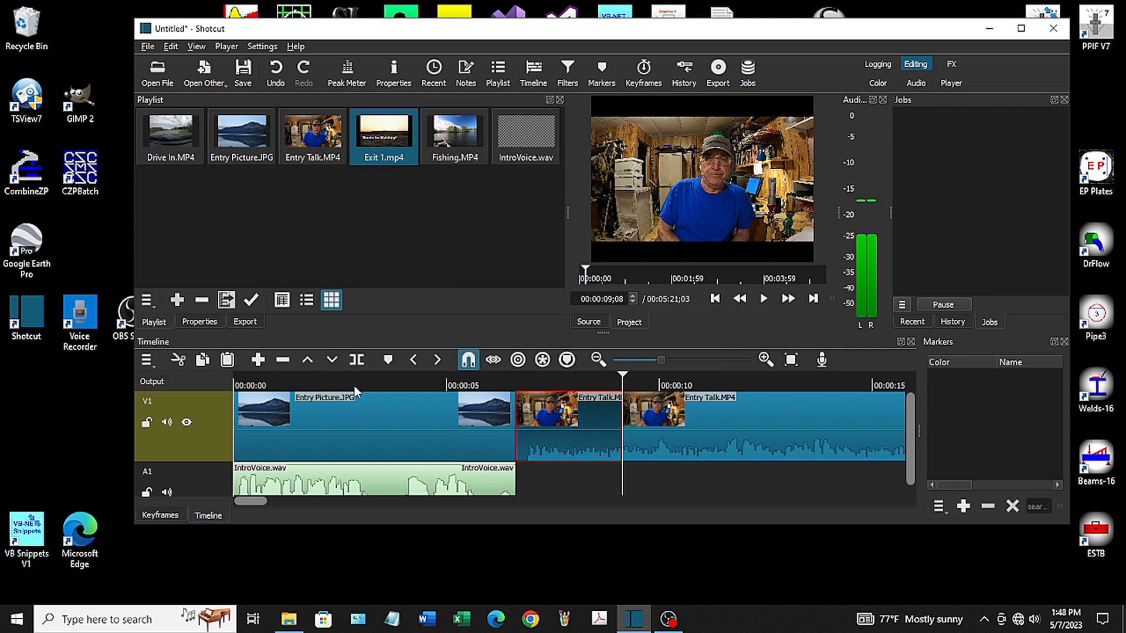
left_click(282, 360)
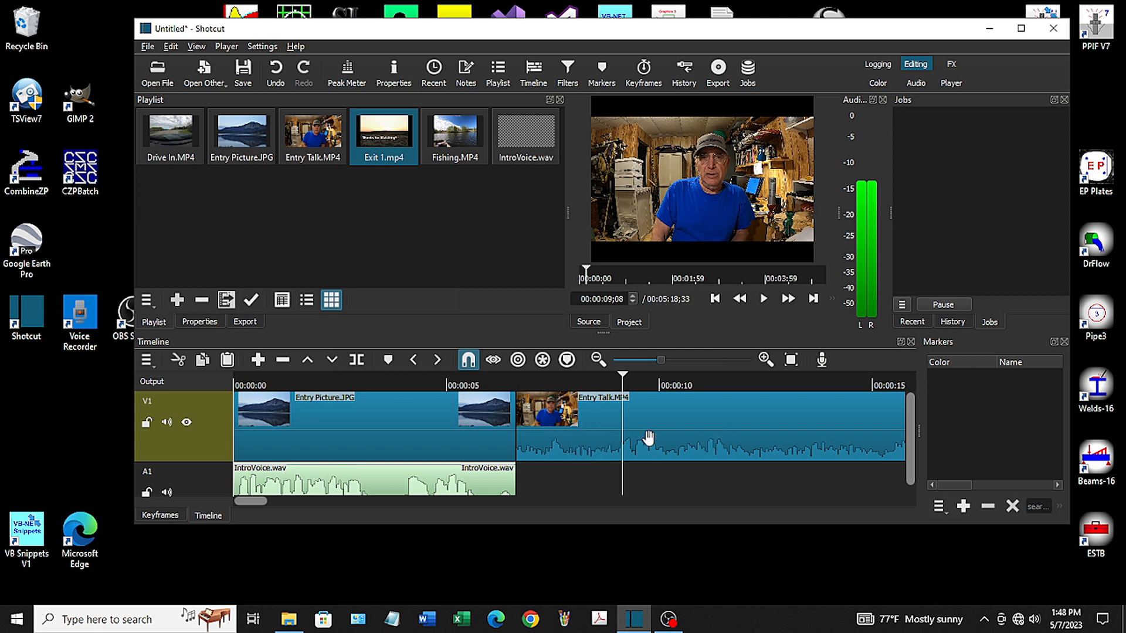
Play the trimmed Entry Talk clip, split it at 00:00:12;14 and ripple delete the part after the split
left_click(596, 382)
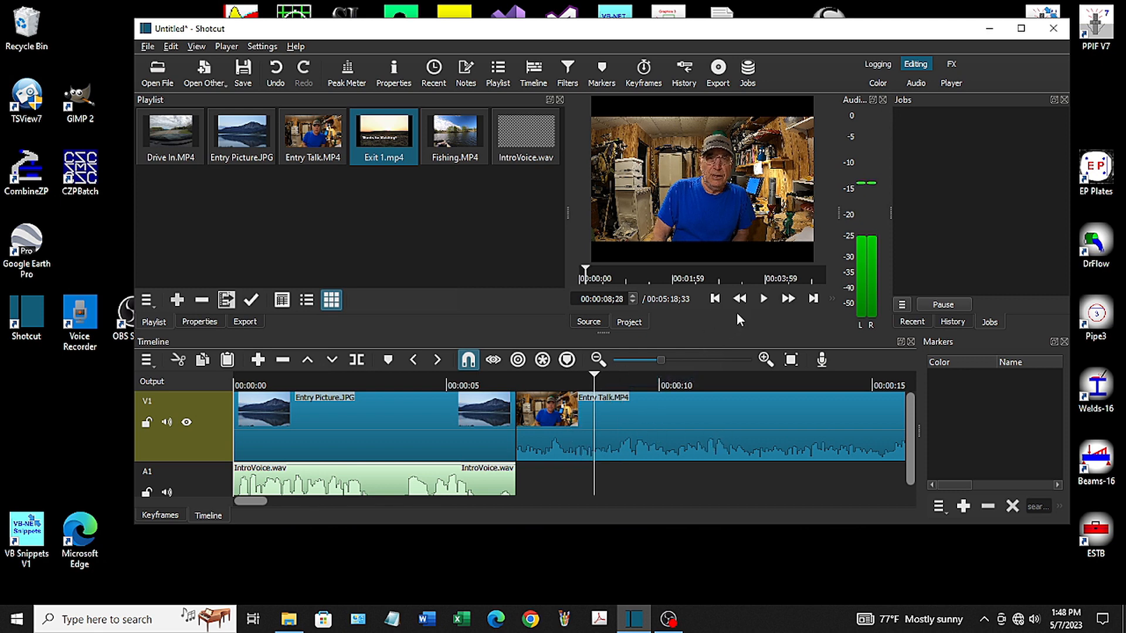
left_click(763, 299)
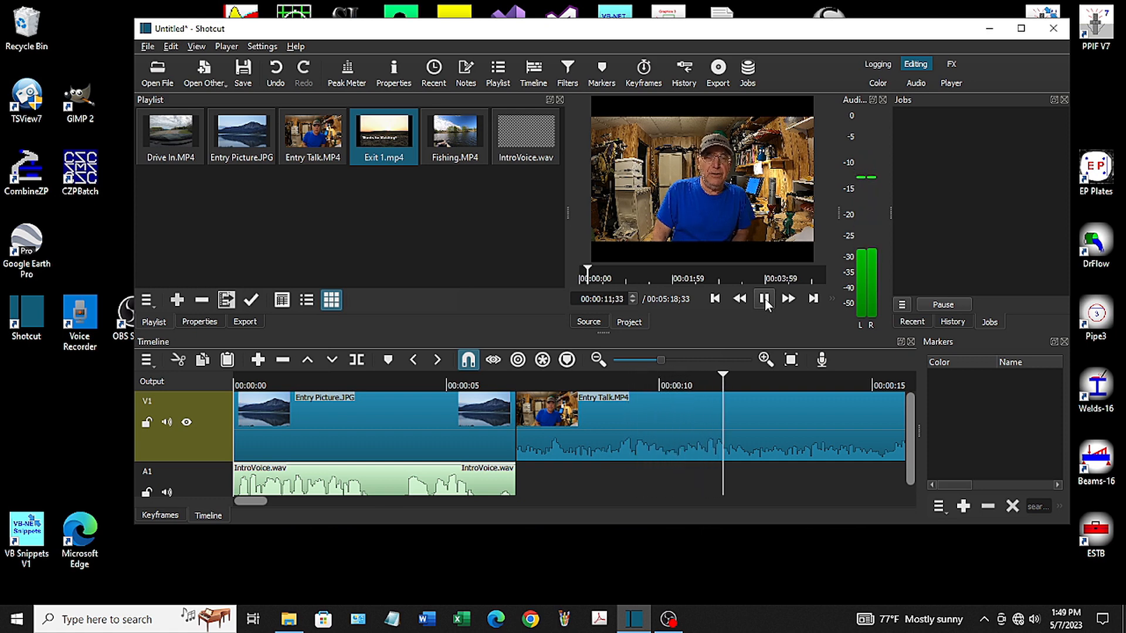
left_click(764, 299)
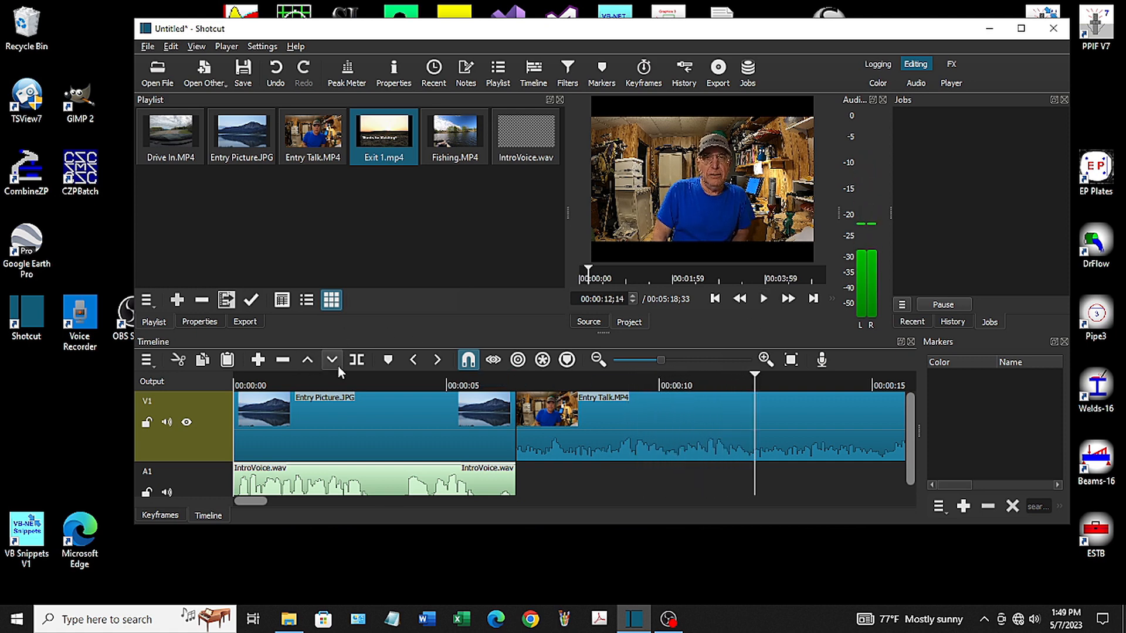
left_click(356, 360)
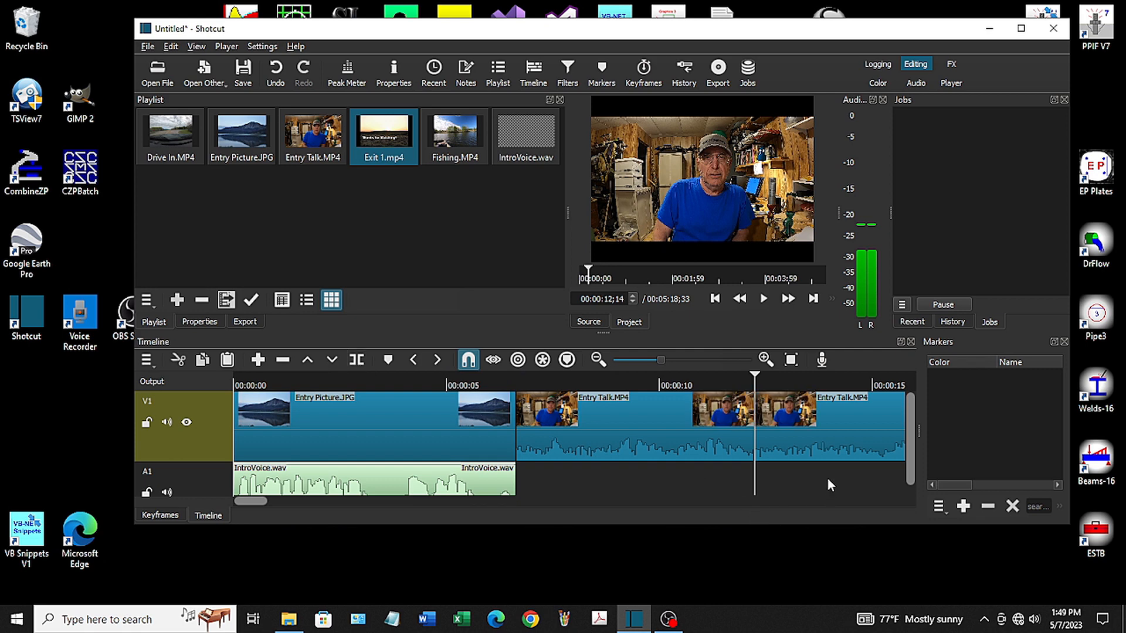
left_click(823, 437)
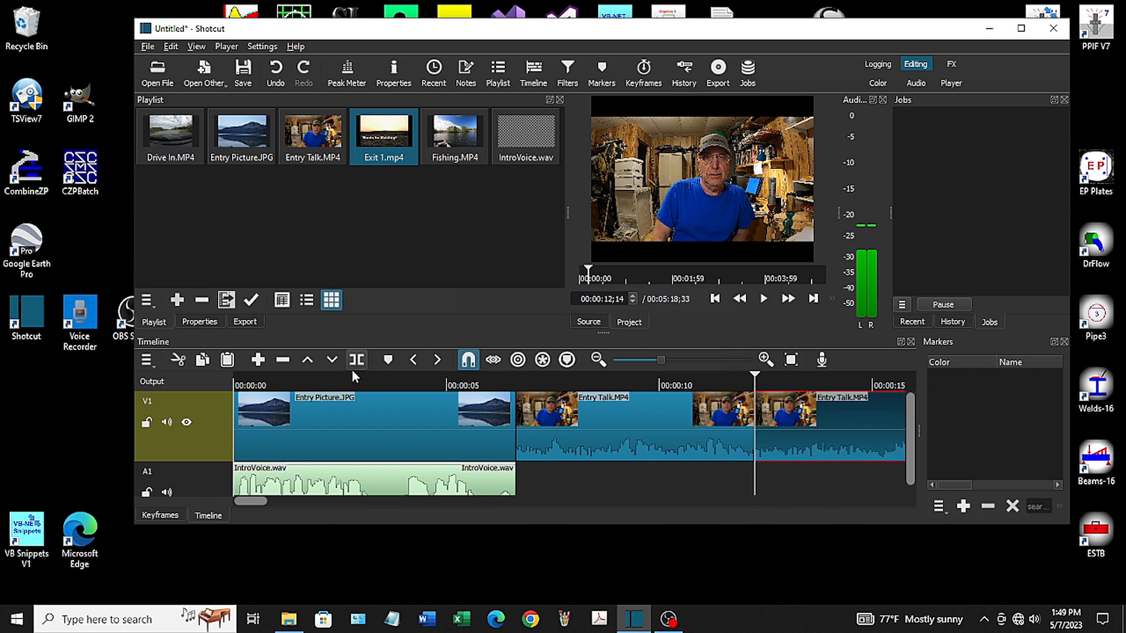
left_click(284, 362)
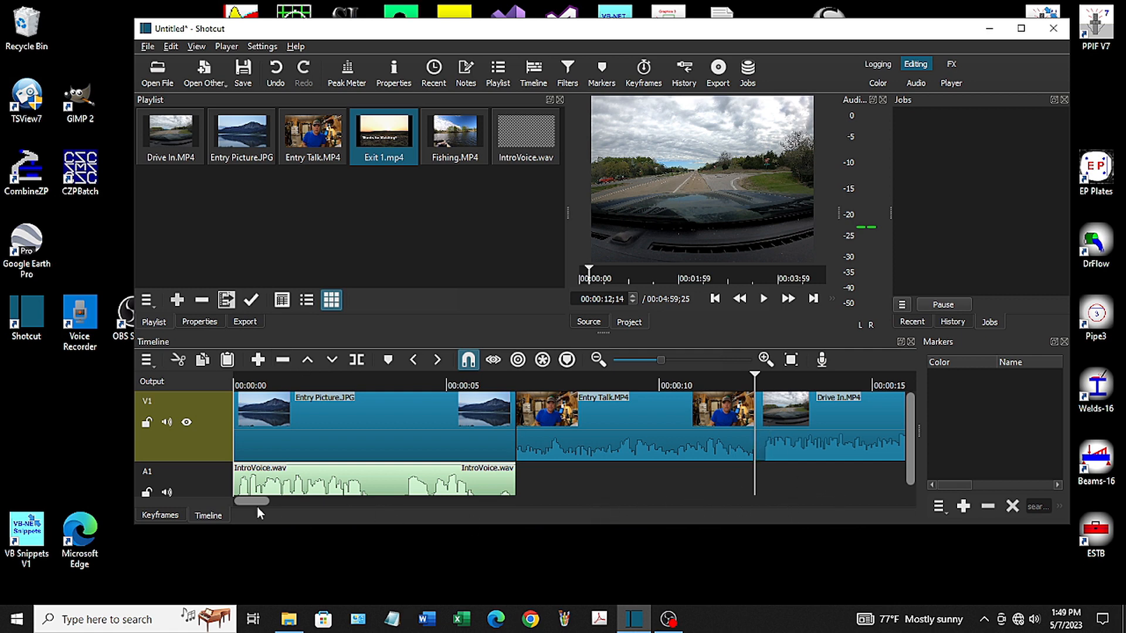
Play the start of the Drive In clip, split it at 00:00:17;56 and ripple delete the rest of it
left_click_drag(259, 502, 279, 503)
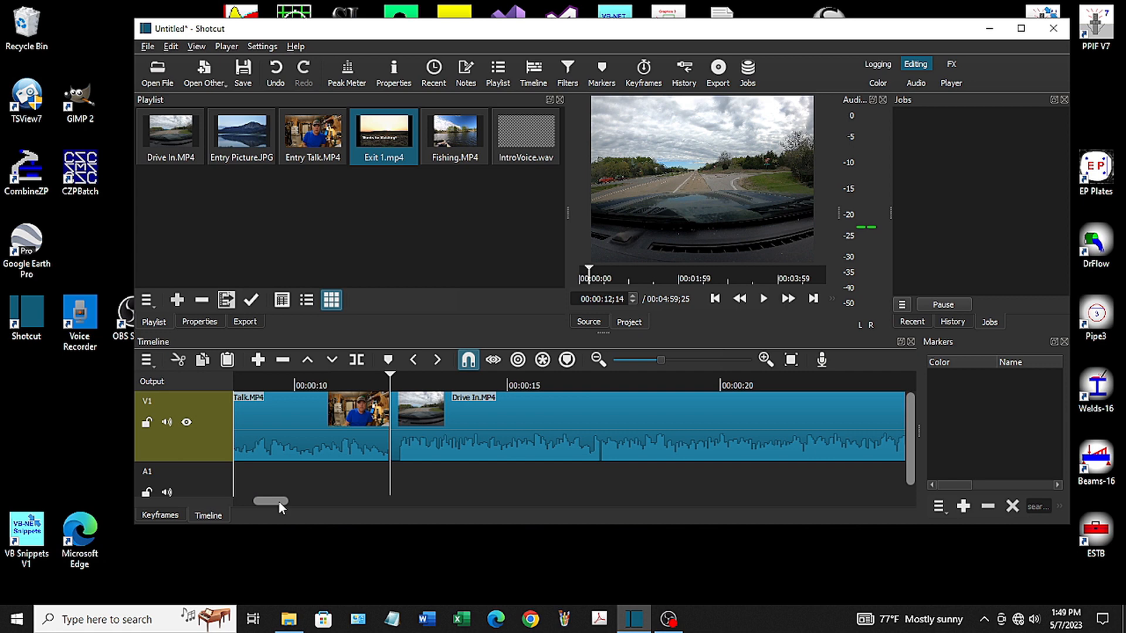
left_click(763, 300)
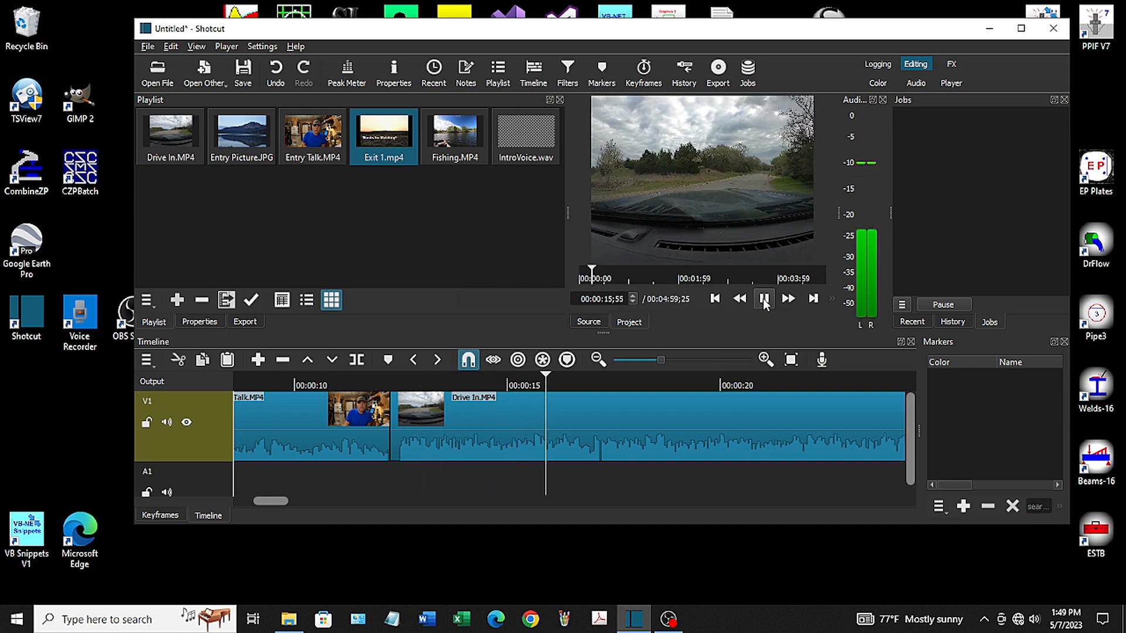
left_click(763, 300)
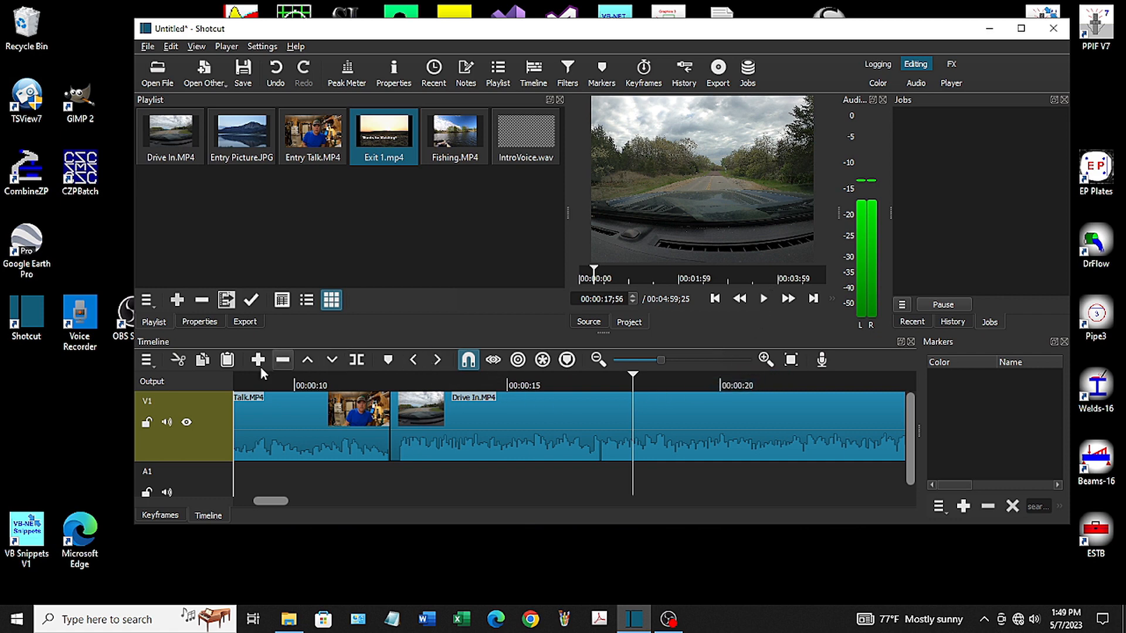
left_click(359, 362)
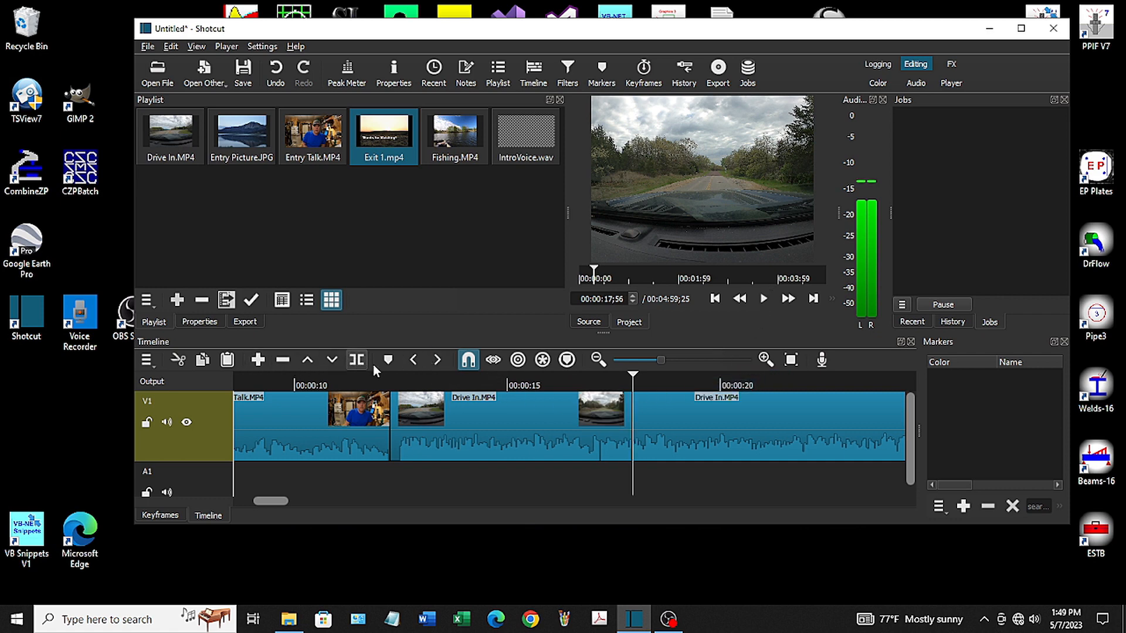
left_click(771, 434)
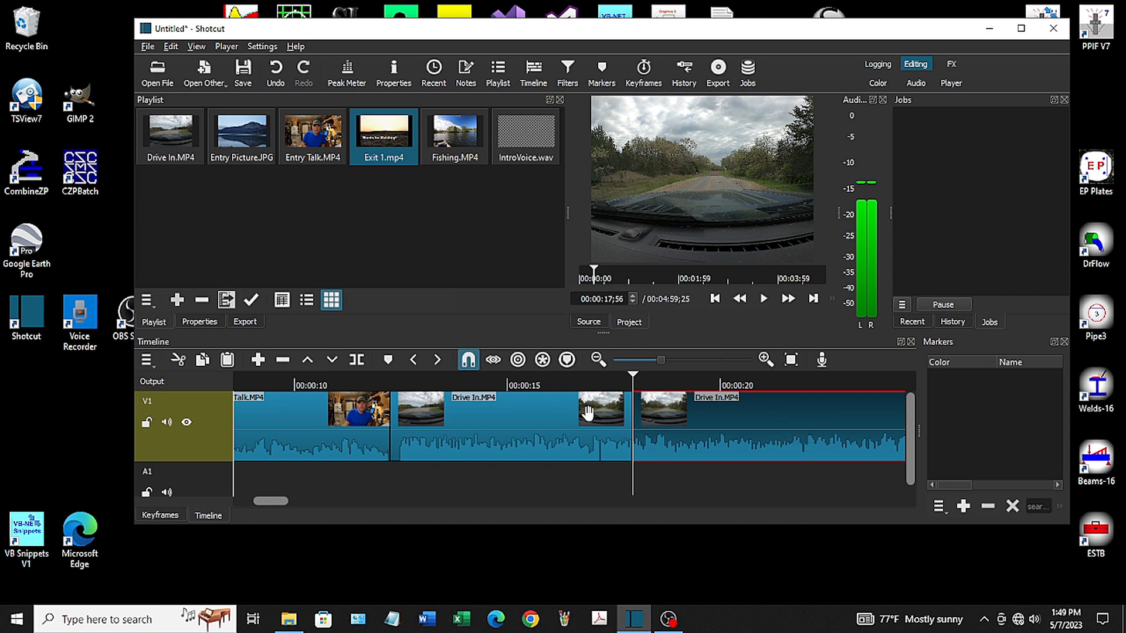
left_click(283, 362)
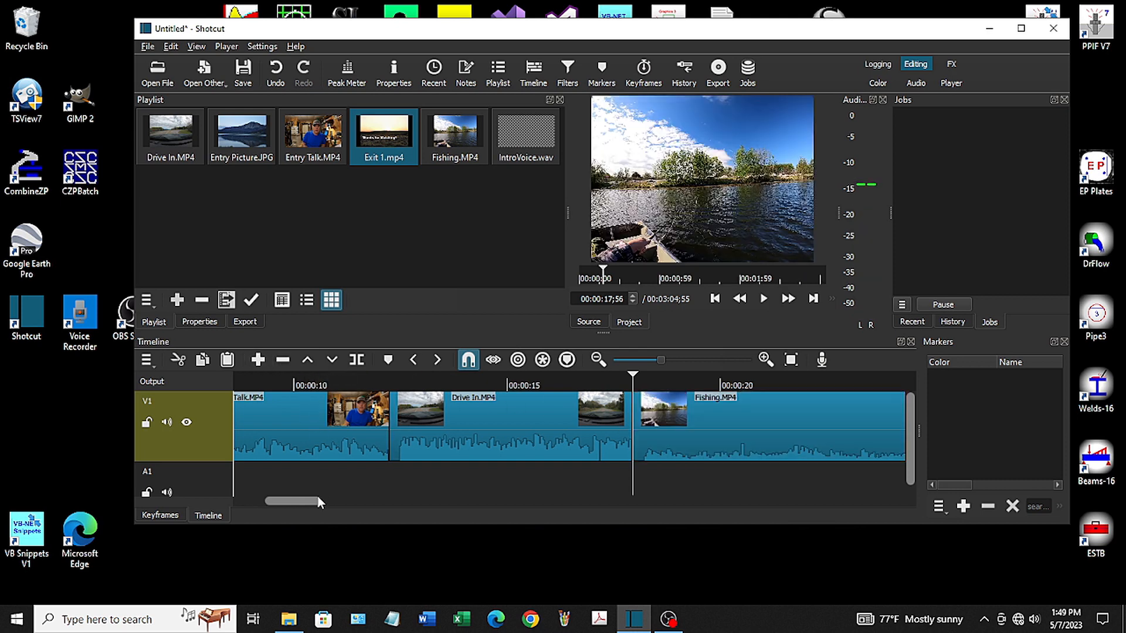
Play the start of the Fishing clip and split it at 00:00:23;28
left_click_drag(318, 503, 343, 507)
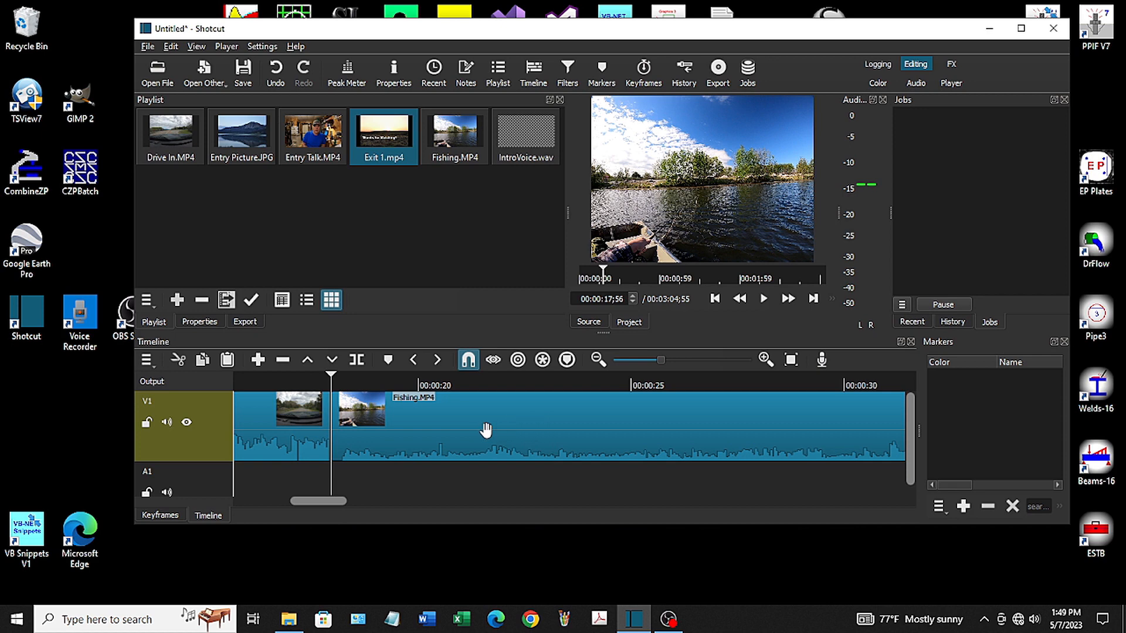
left_click(761, 299)
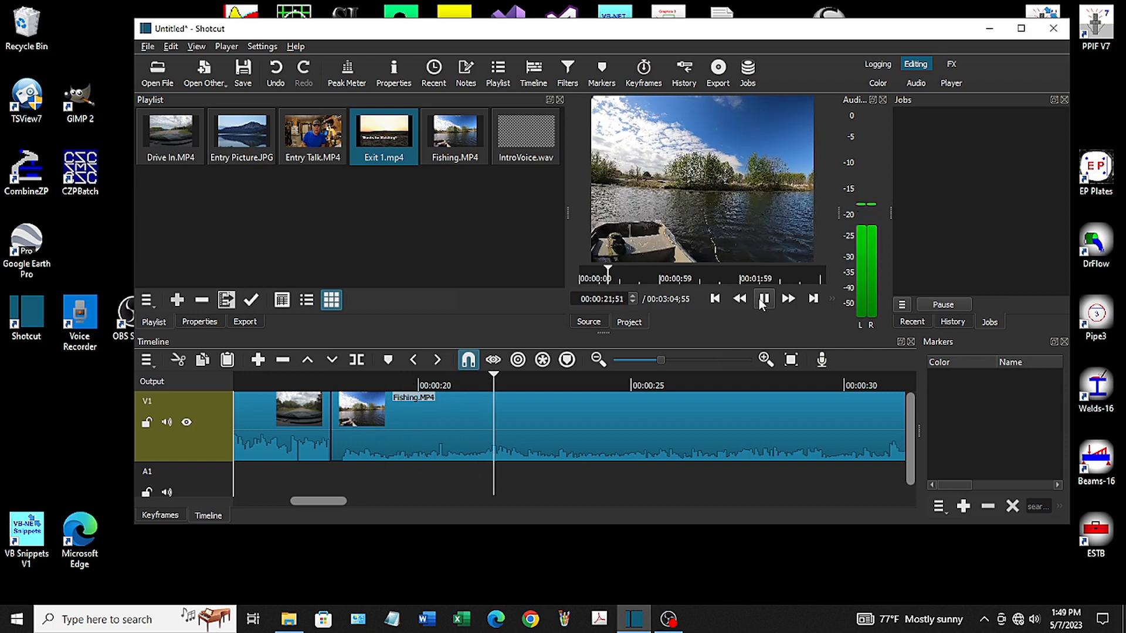
left_click(762, 300)
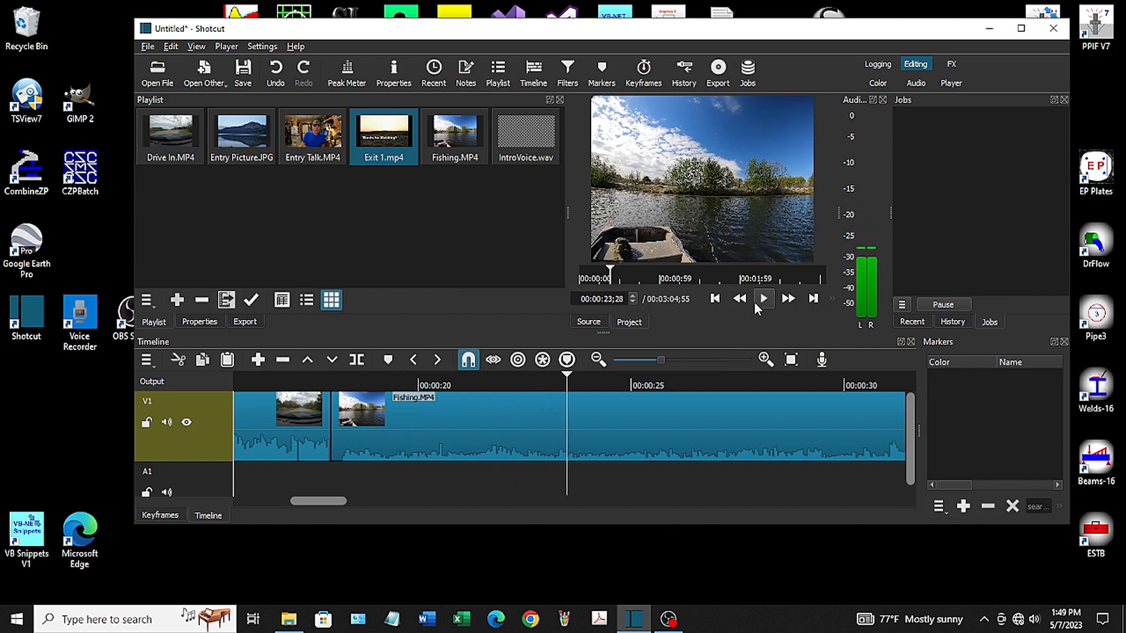
left_click(357, 359)
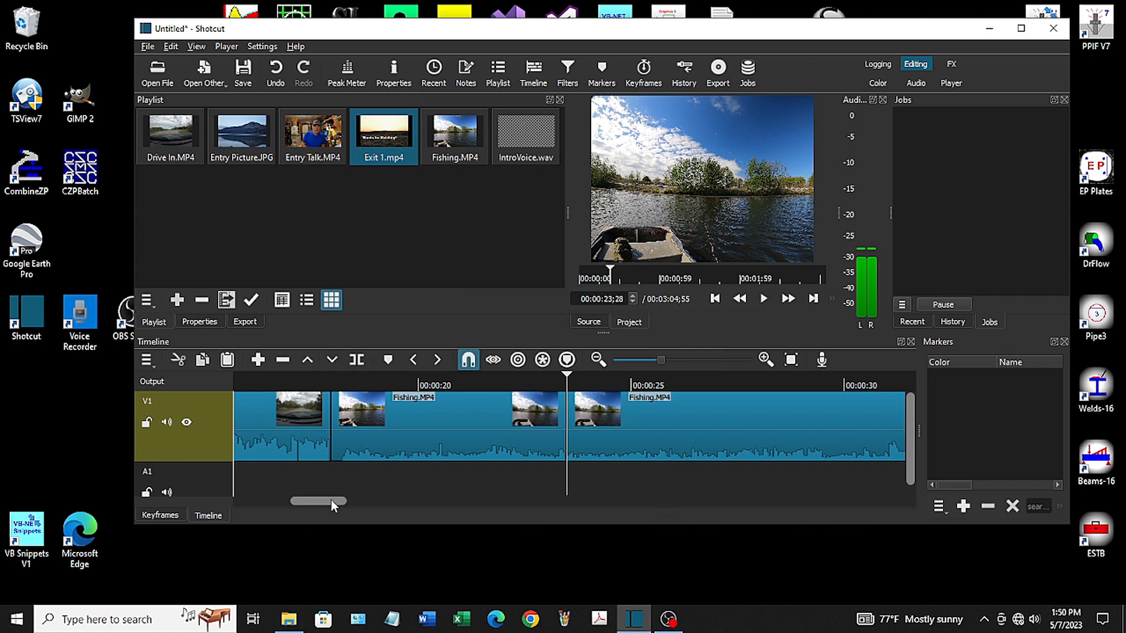
Split the Fishing clip near its end at 00:02:49;18 and ripple delete the long middle section between the two splits
left_click_drag(330, 500, 871, 484)
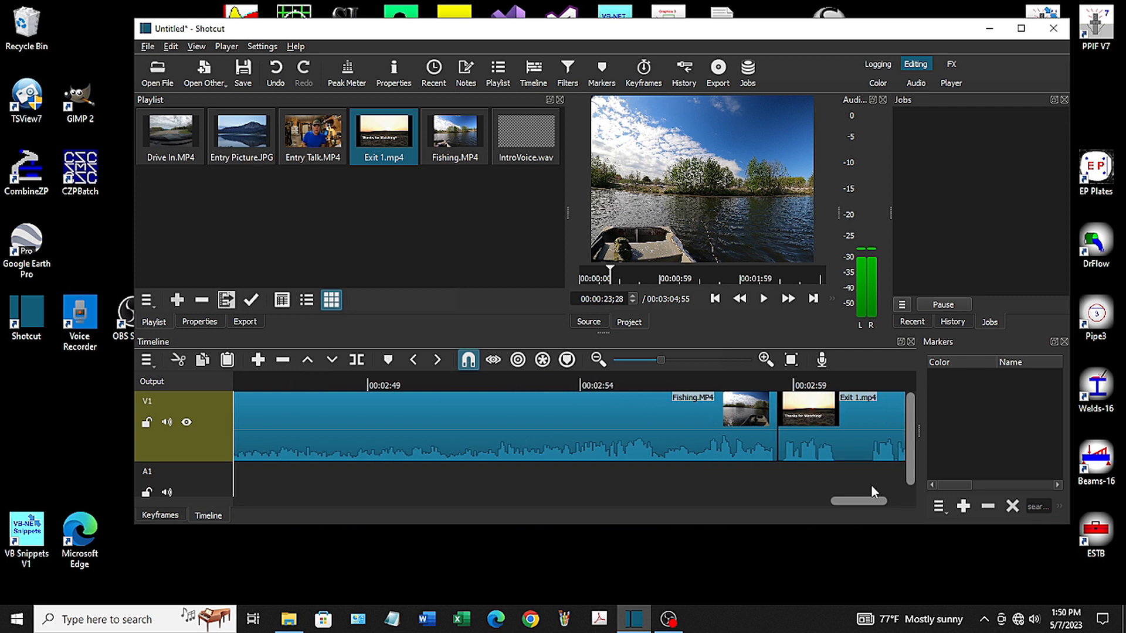
left_click_drag(871, 484, 850, 493)
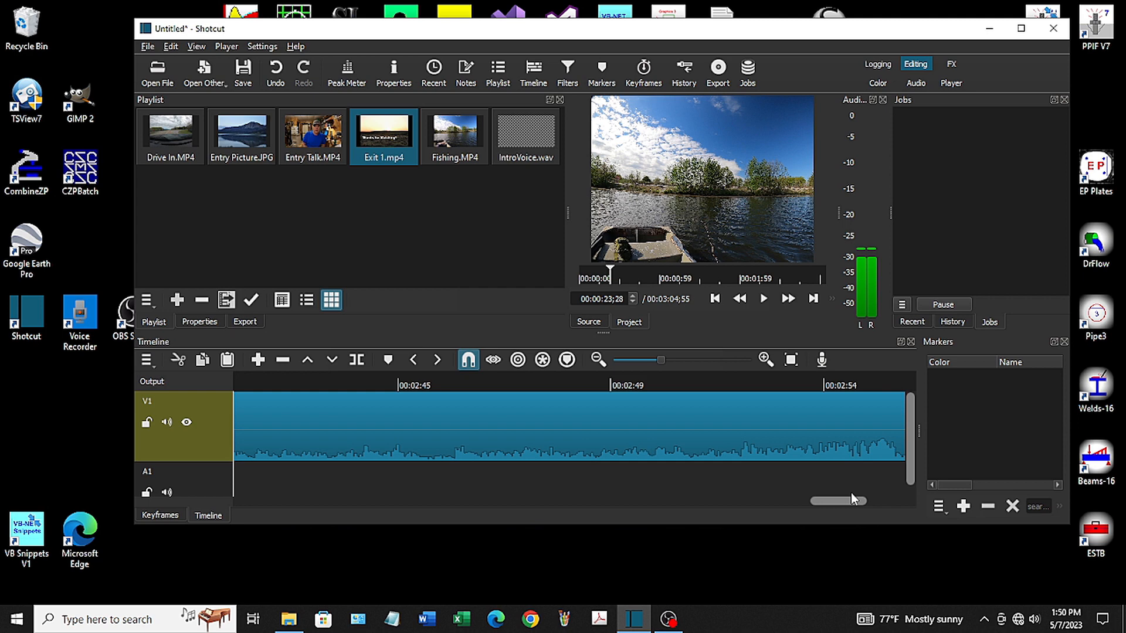
left_click(582, 377)
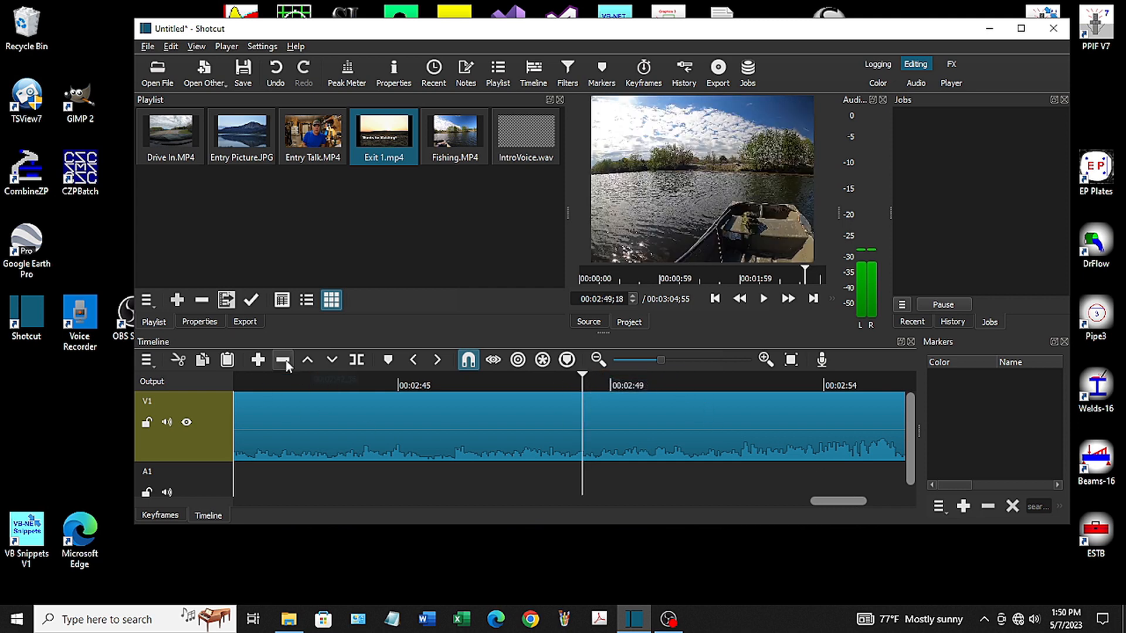
left_click(358, 361)
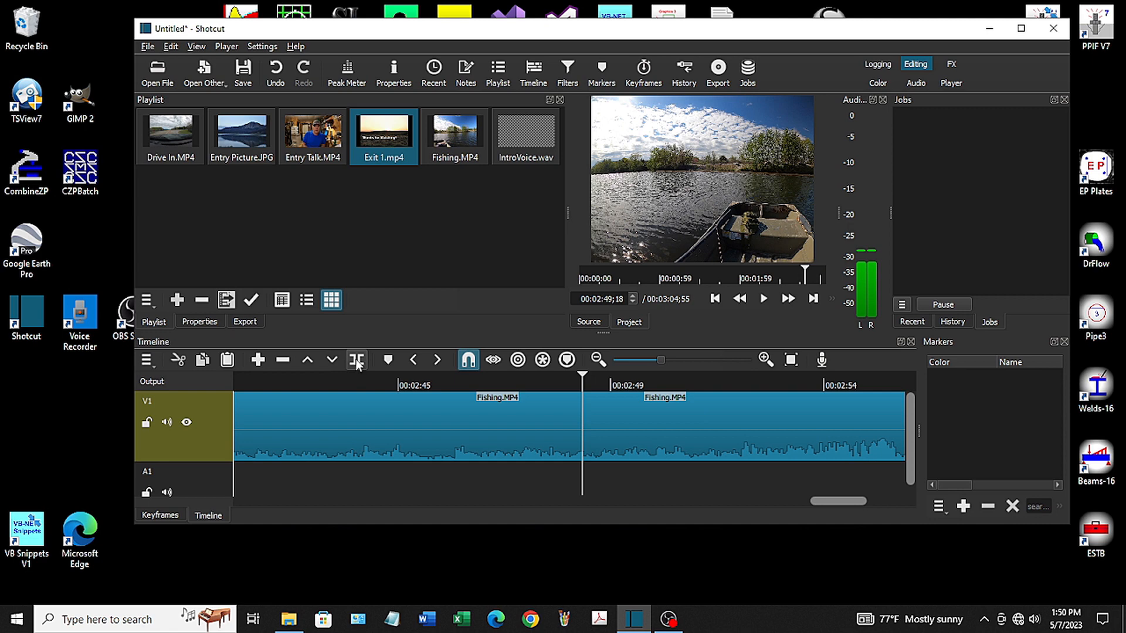
left_click(364, 417)
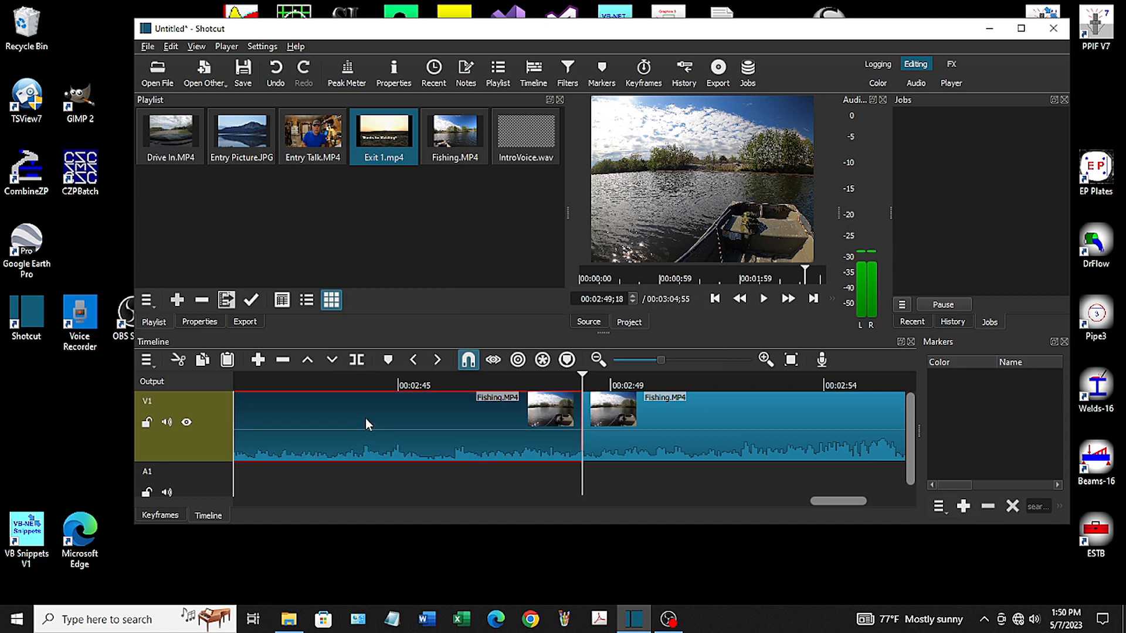
left_click(282, 361)
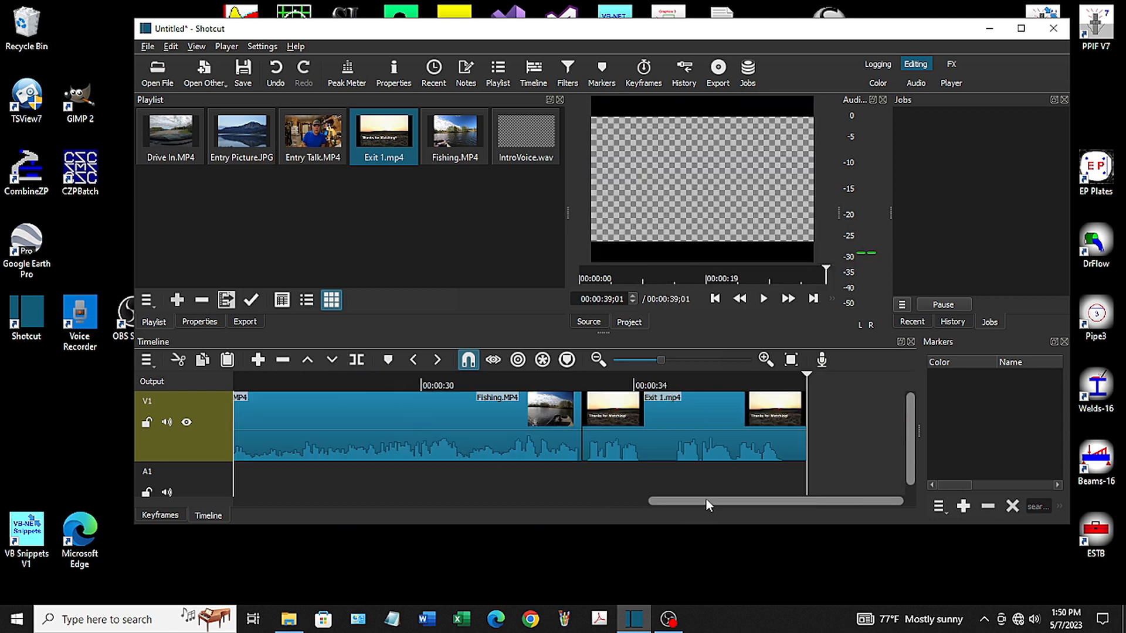
left_click_drag(727, 499, 632, 509)
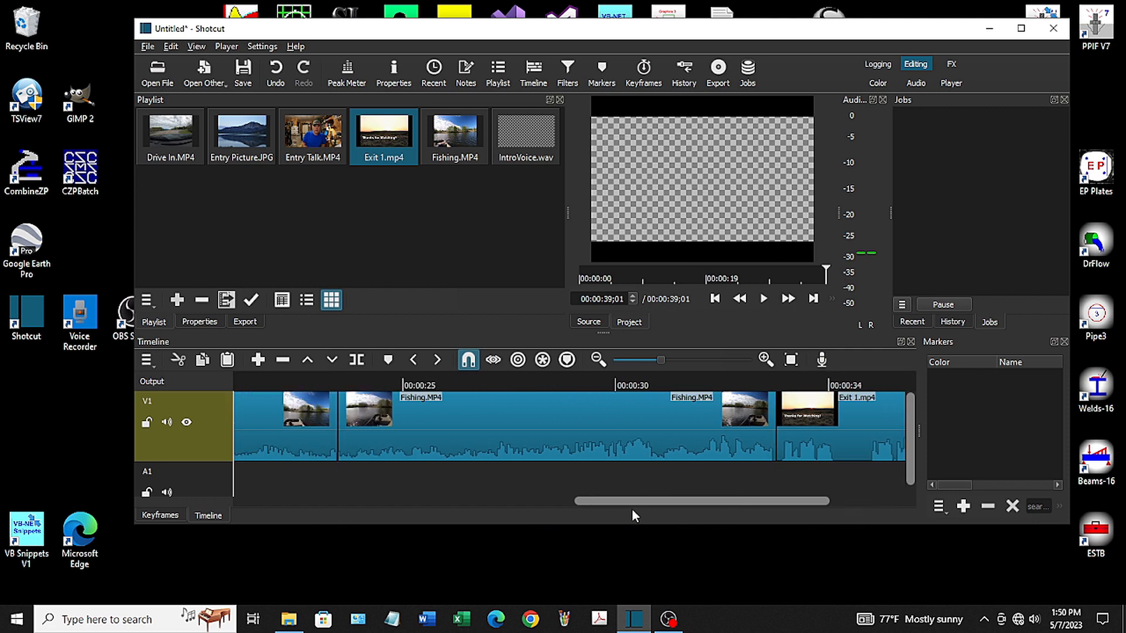
Play the end of the last Fishing clip, split it at 00:00:31;15 and ripple delete the part after the split
left_click(543, 382)
left_click(763, 300)
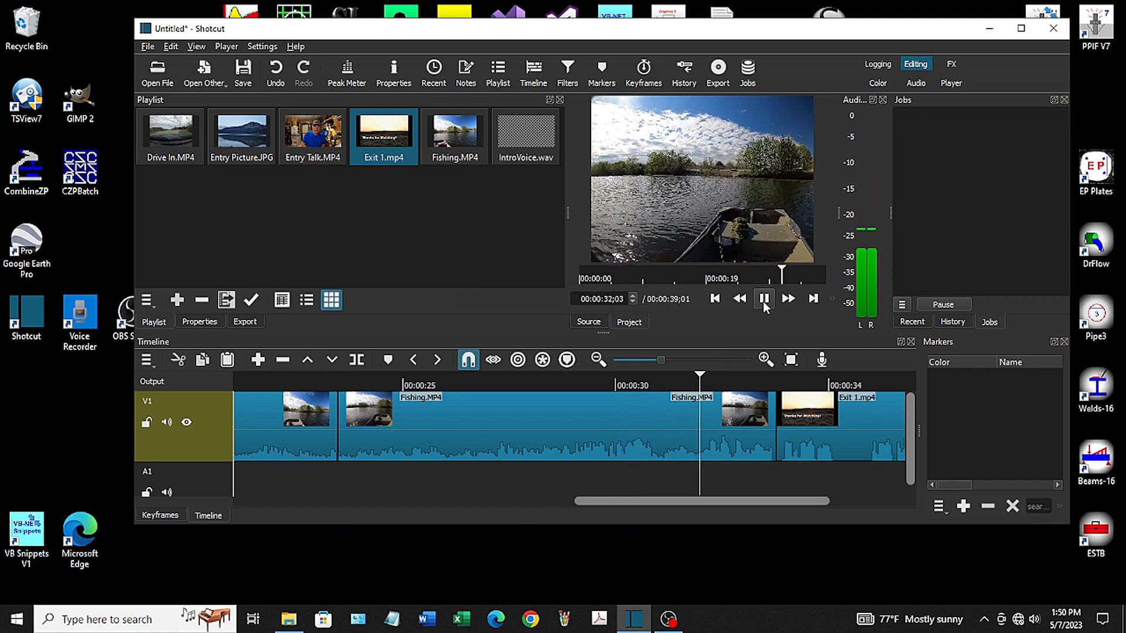
left_click(763, 299)
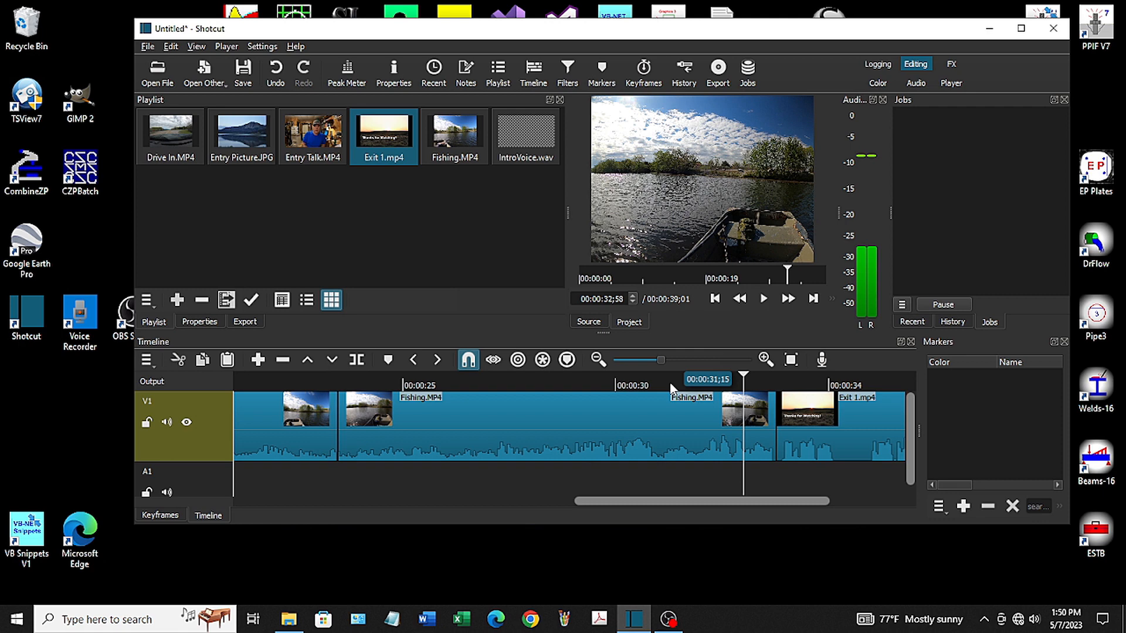
left_click(672, 384)
left_click(357, 360)
left_click(685, 450)
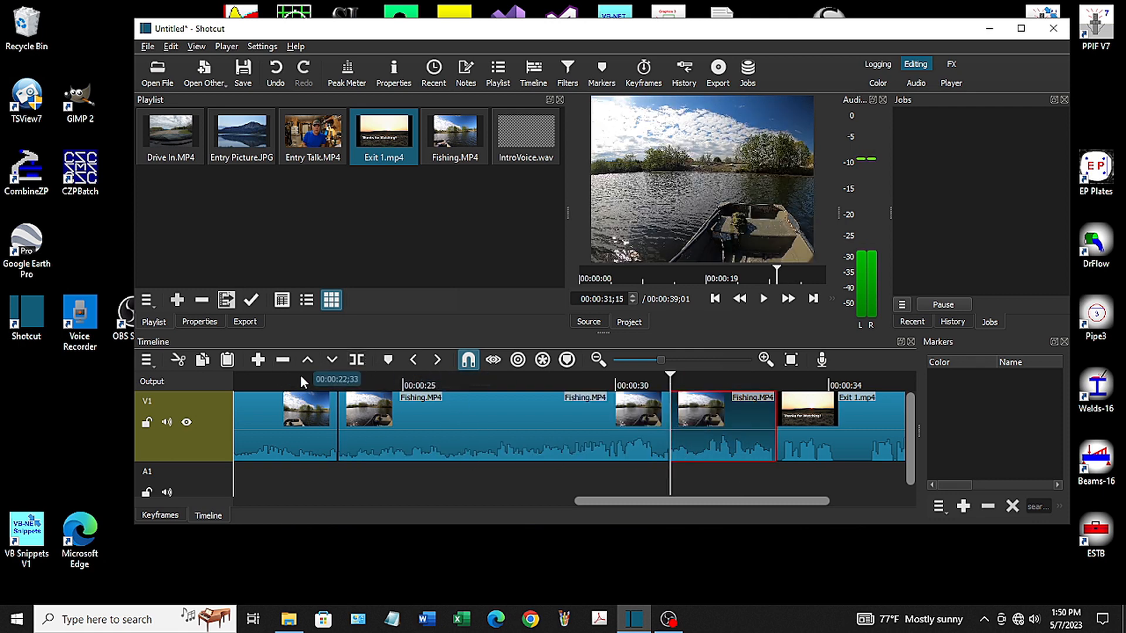
left_click(283, 360)
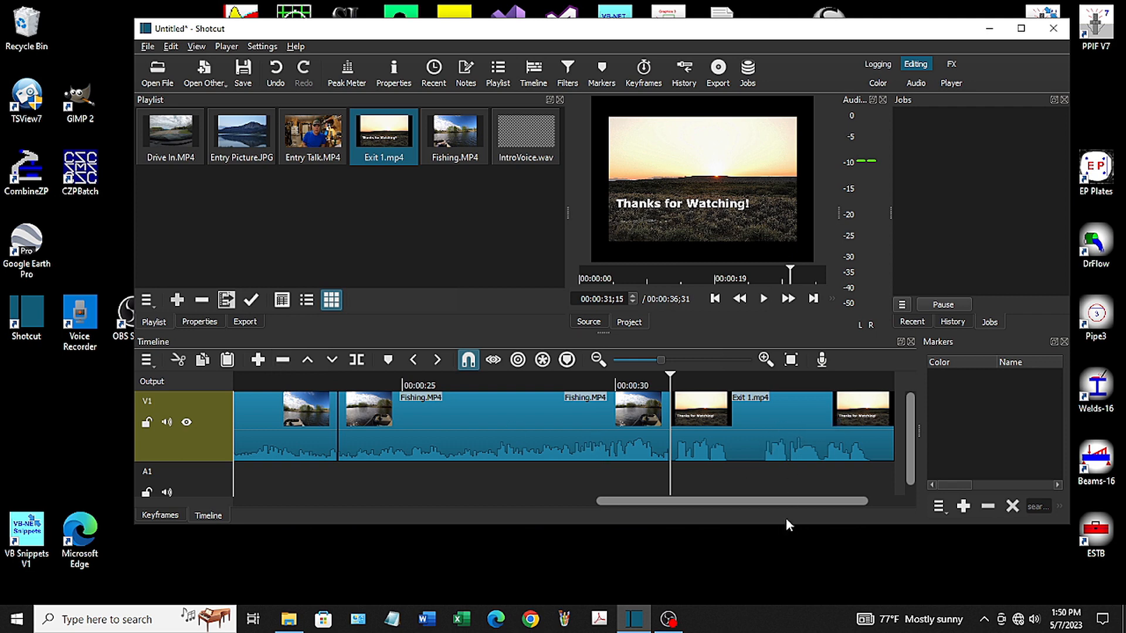
Move the Exit 1 clip and the last Fishing clip later on track V1 to open a gap after the first Fishing clip
left_click_drag(787, 501, 804, 519)
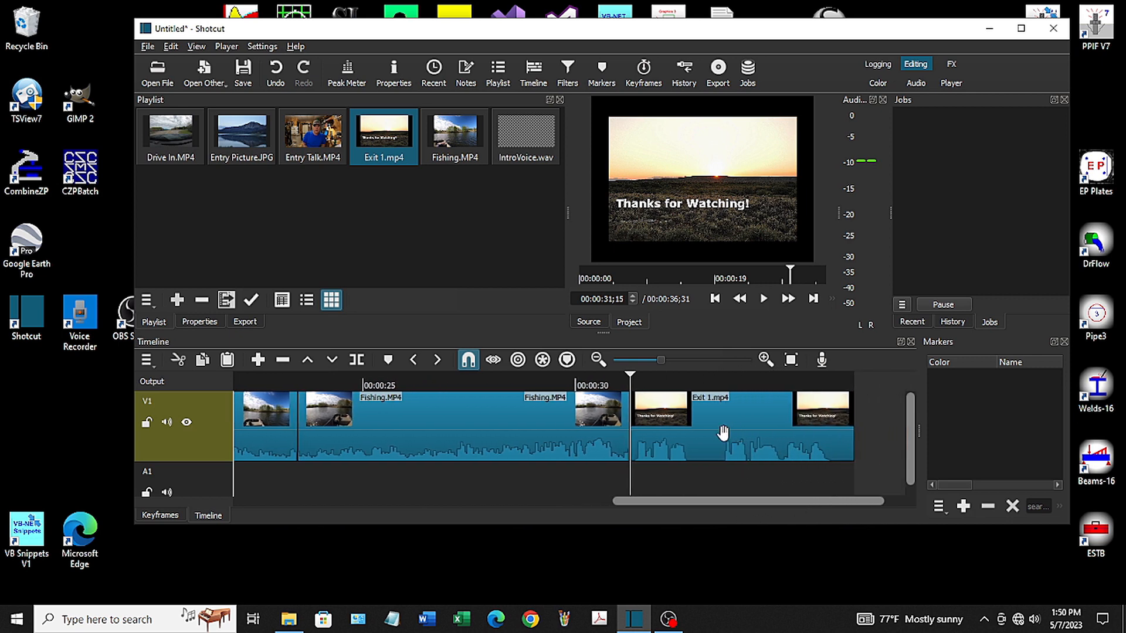
left_click_drag(713, 434, 848, 441)
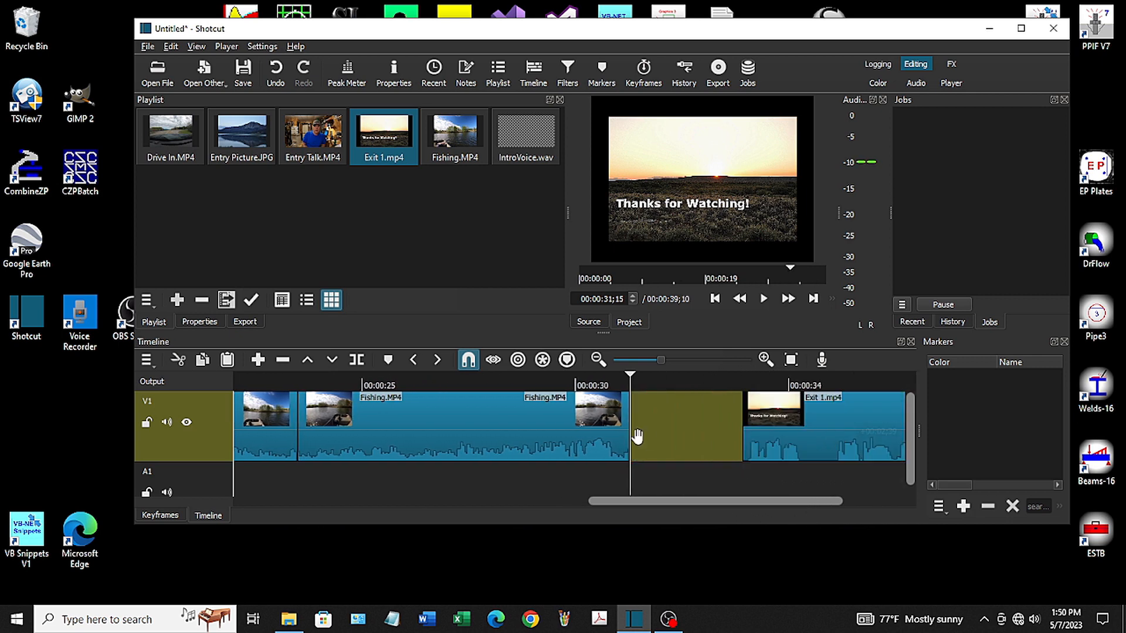
left_click_drag(554, 434, 666, 433)
left_click_drag(657, 499, 539, 505)
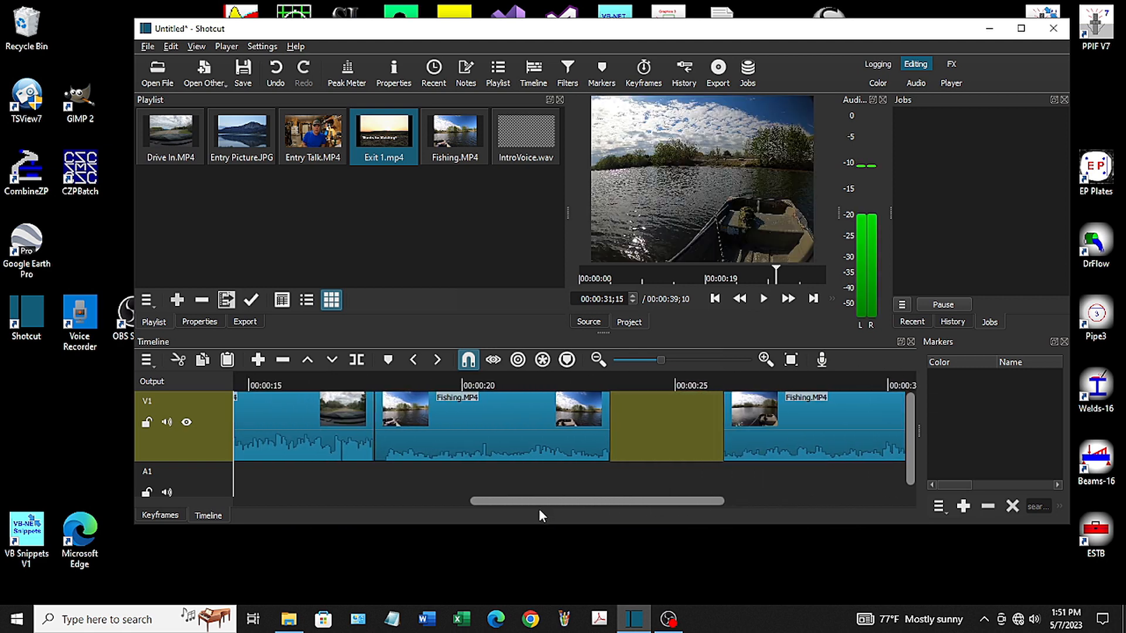
Copy the first Fishing clip, enable ripple, paste the copy in the gap at 00:00:24;11 and move it against the original's end
left_click(499, 436)
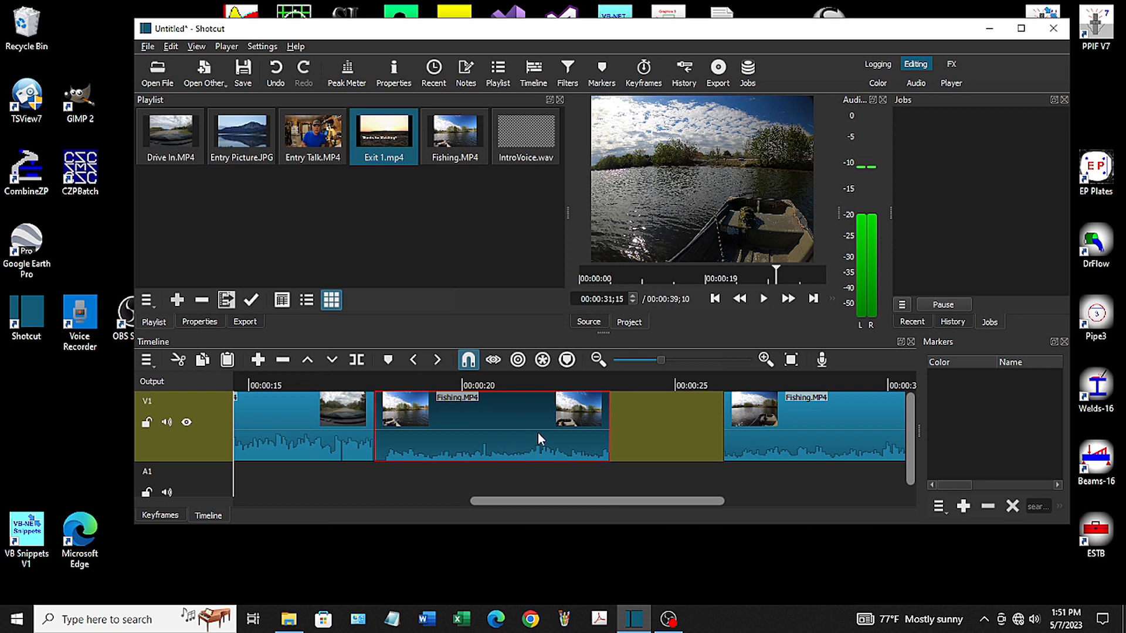
left_click(518, 360)
left_click(641, 387)
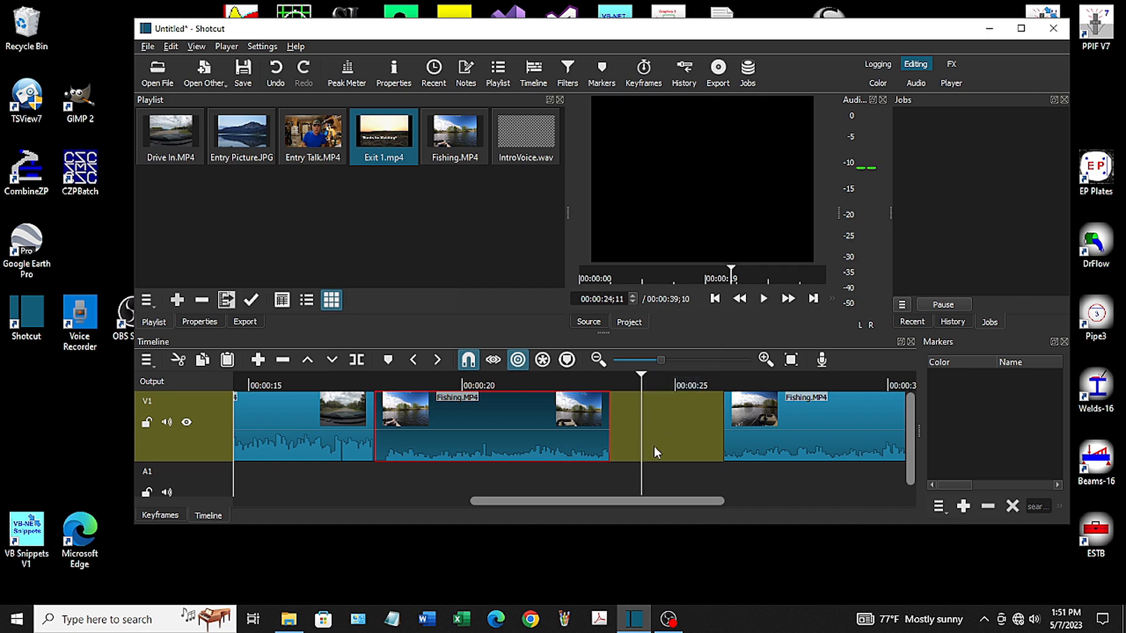
key("ctrl+v")
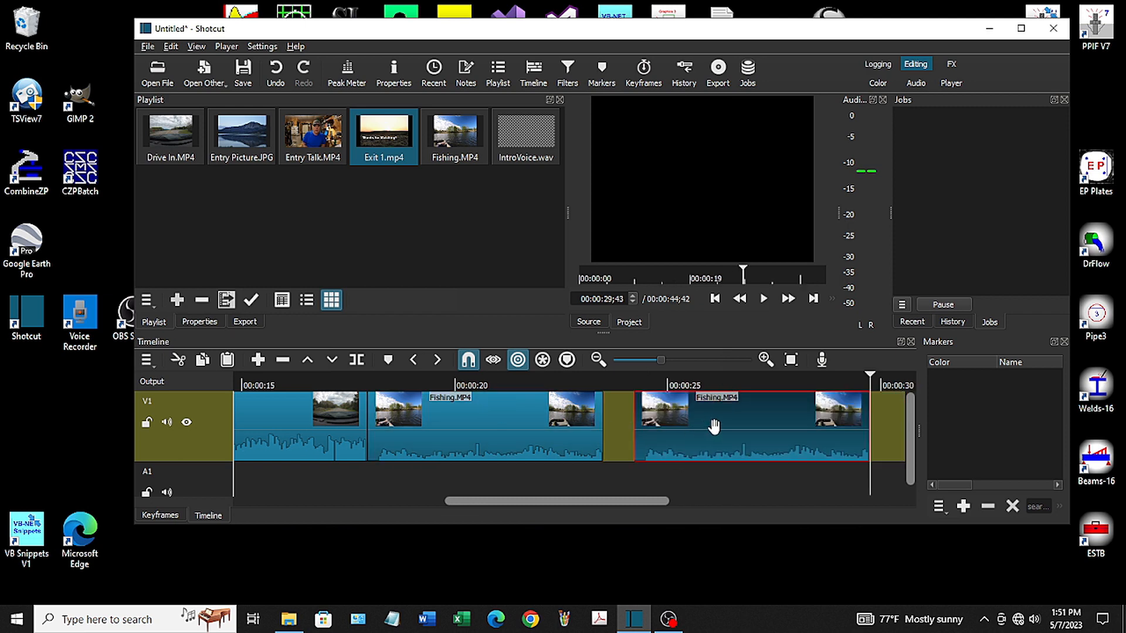
left_click_drag(723, 423, 687, 428)
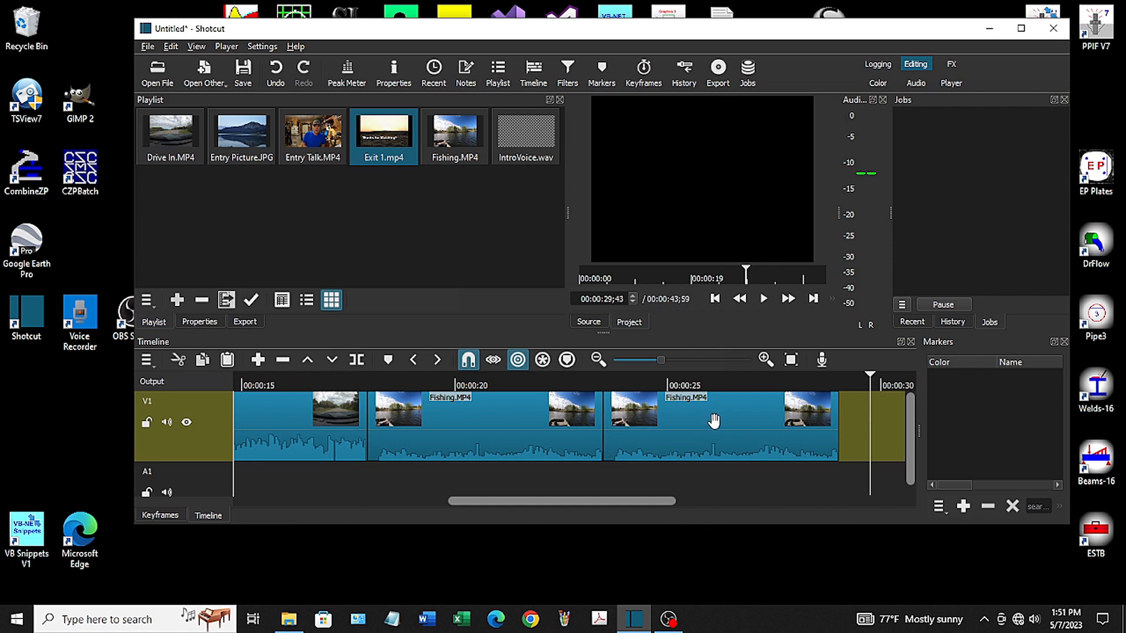
Set the copied Fishing clip's speed to 0.3x in its properties and close the properties
left_click(713, 421)
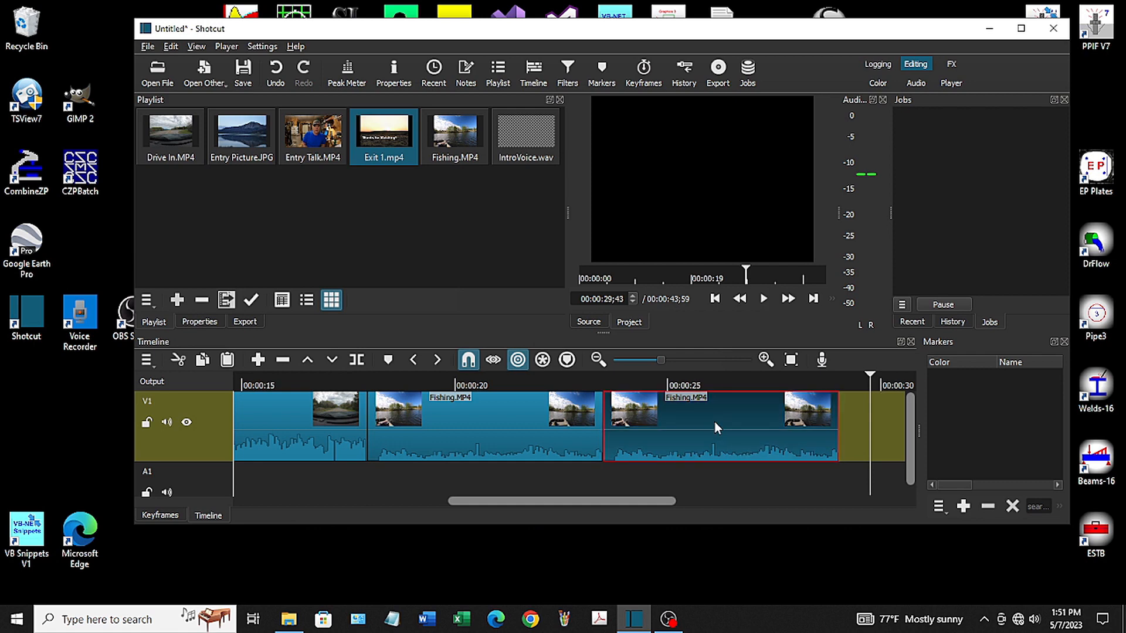
right_click(714, 421)
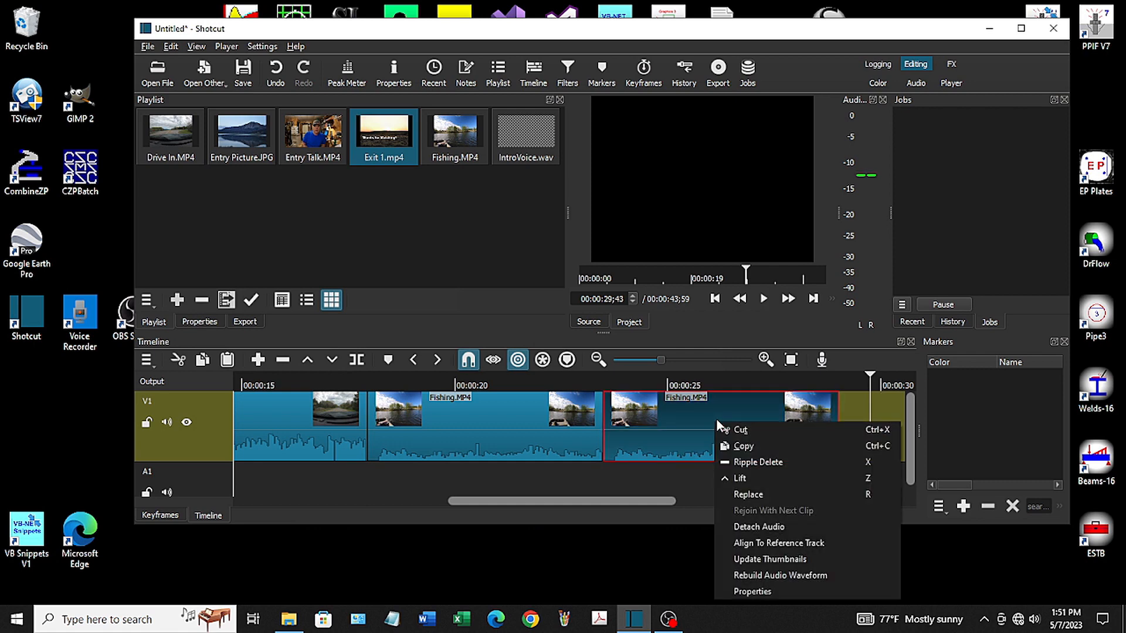
left_click(753, 592)
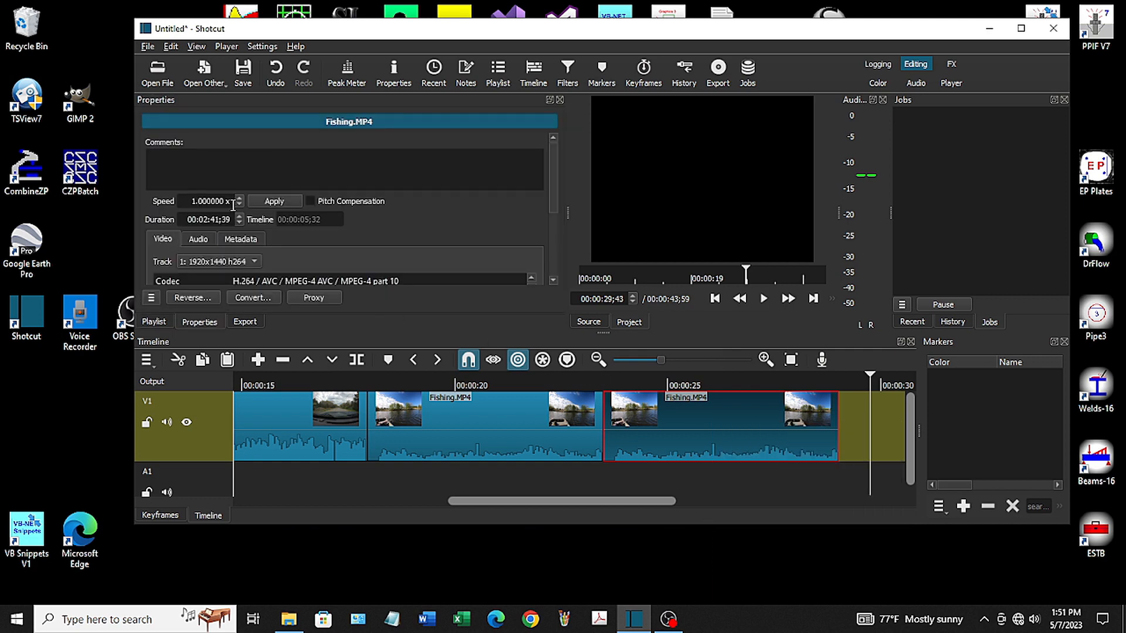
scroll(237, 202, "down", 6)
scroll(237, 203, "down", 1)
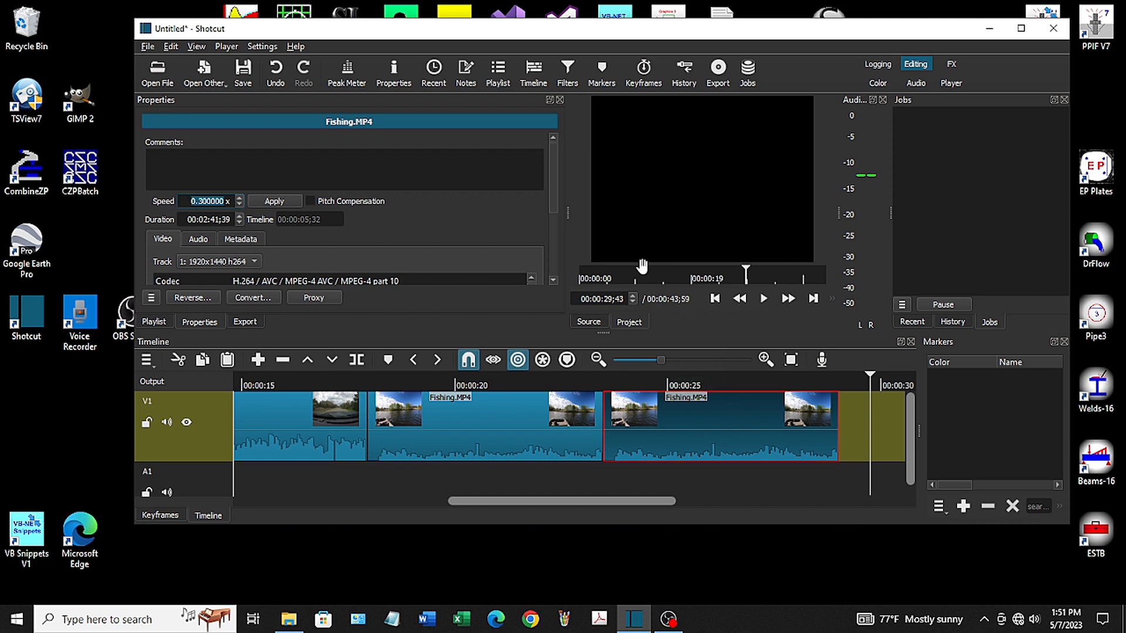
key("Return")
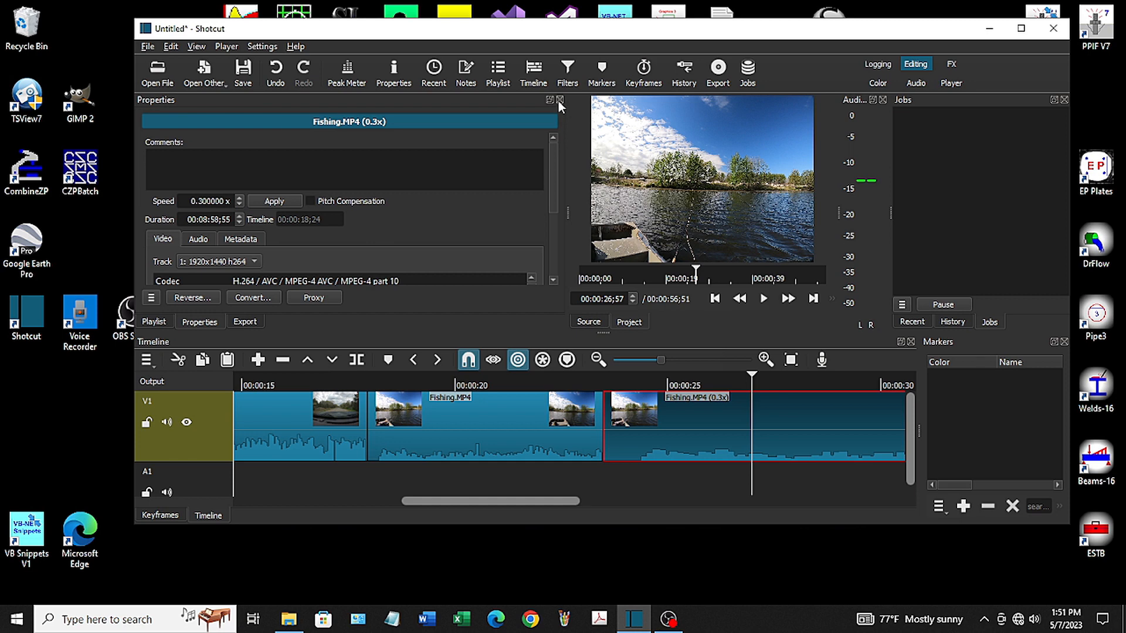
left_click(559, 100)
Add a Size, Position & Rotate filter to the slowed Fishing clip and set its zoom to 150%
left_click(568, 75)
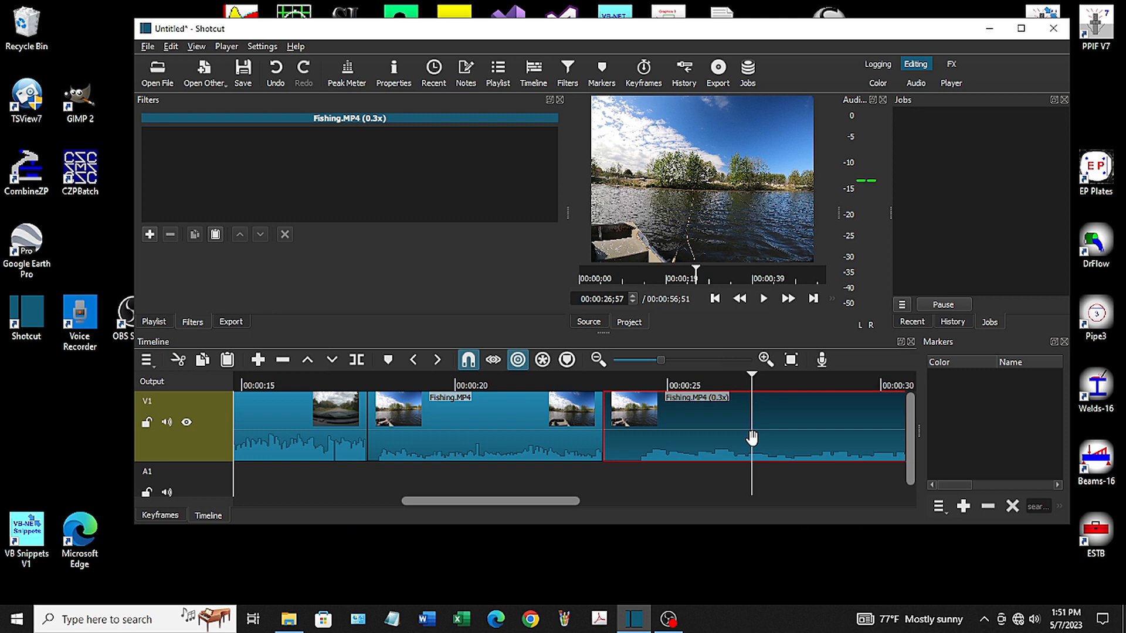
left_click(151, 236)
scroll(251, 237, "down", 5)
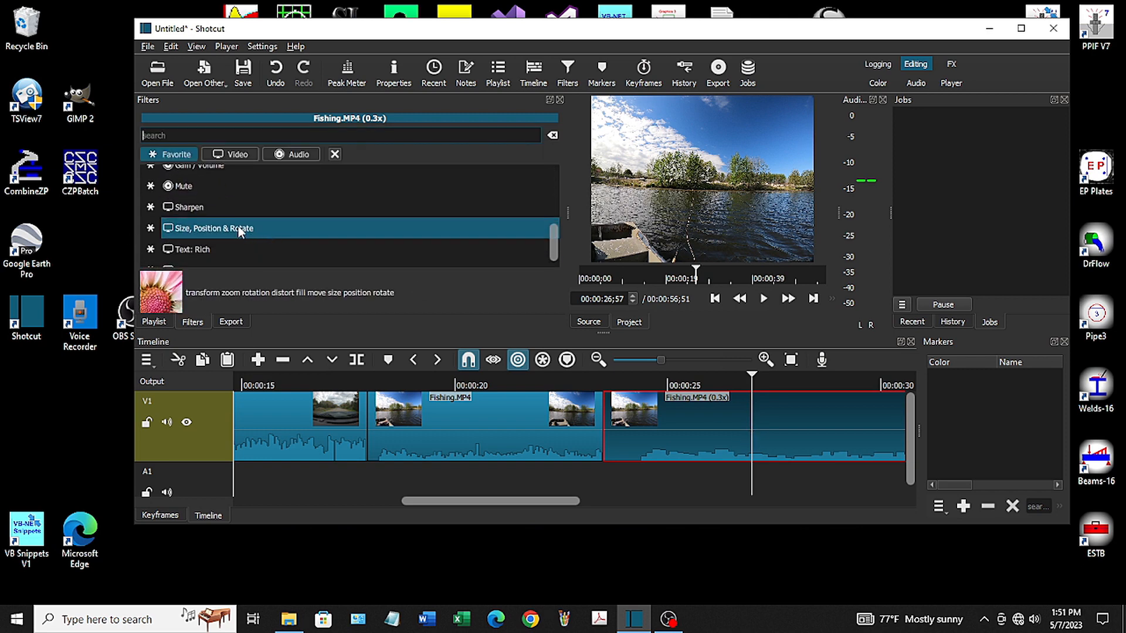
left_click(239, 230)
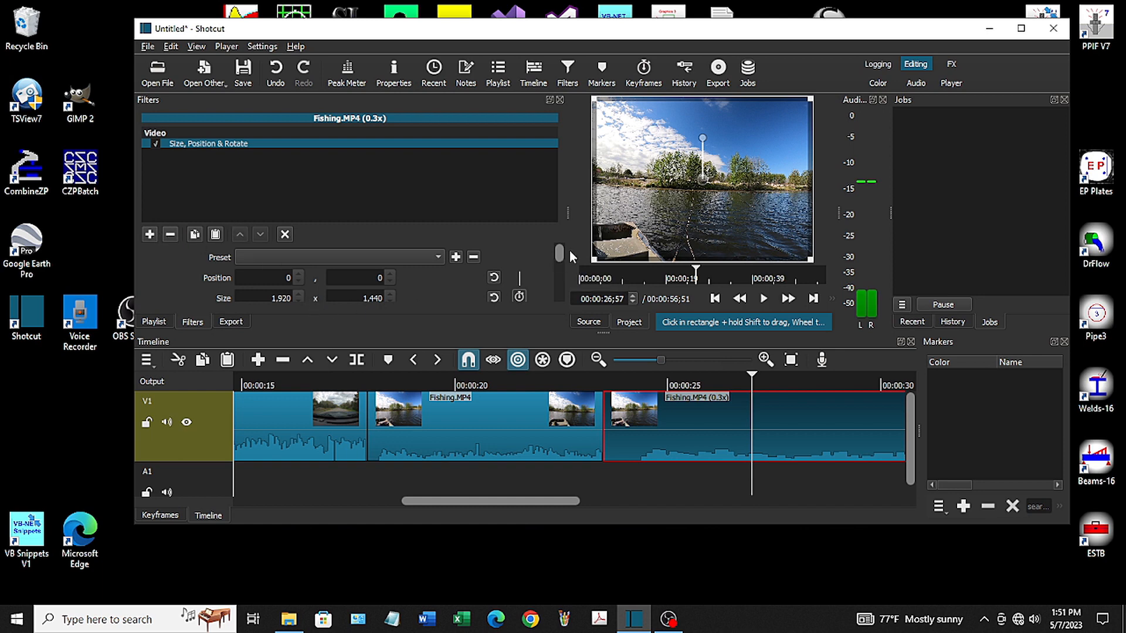
left_click_drag(554, 259, 560, 269)
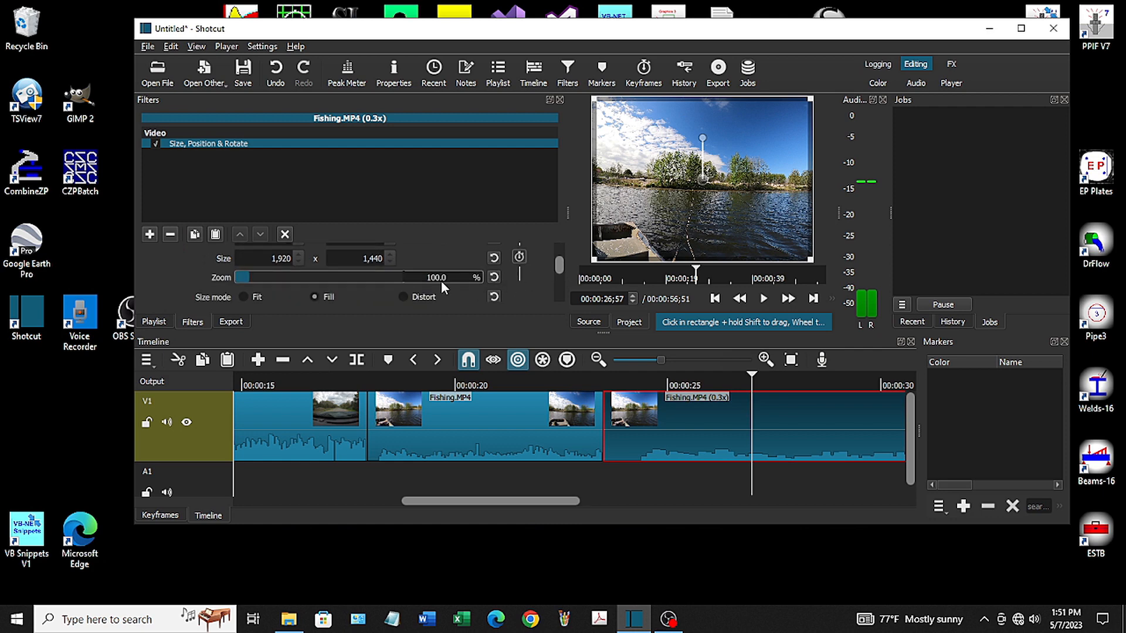
left_click_drag(459, 276, 381, 276)
type("150")
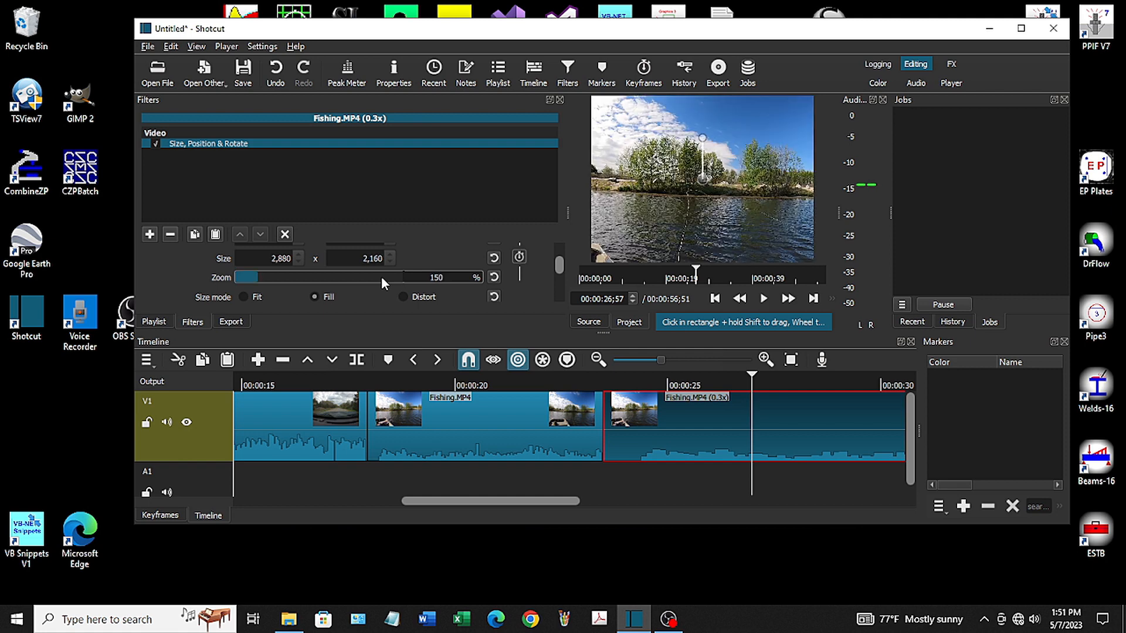
key("Return")
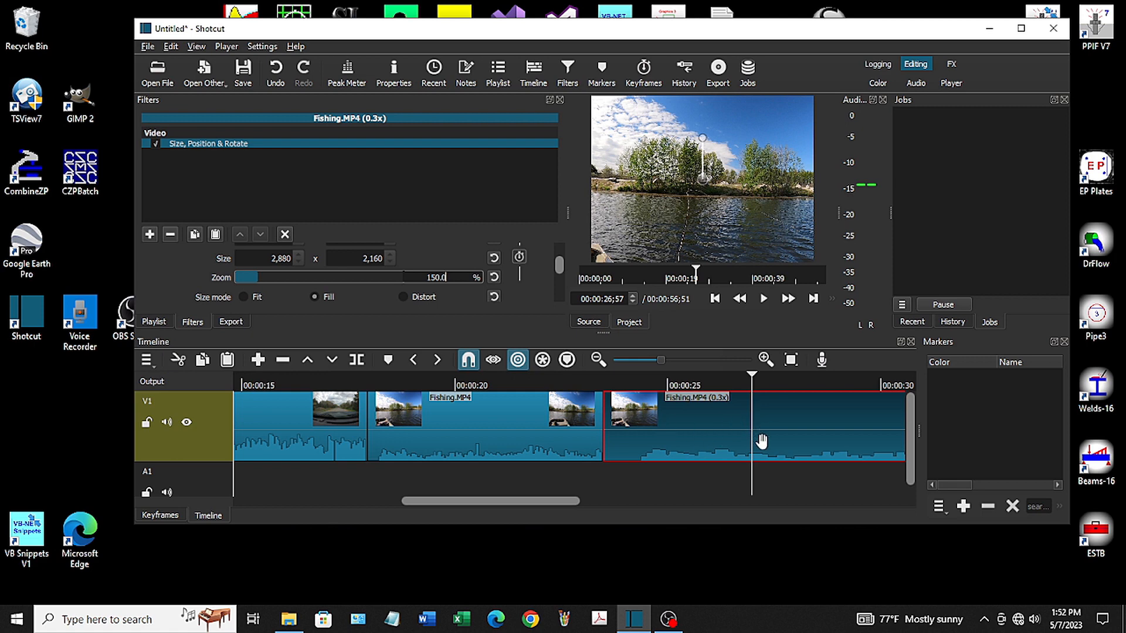
Detach and delete the slowed Fishing clip's audio, and move the following Fishing clip earlier to close the gap
left_click_drag(564, 498, 651, 513)
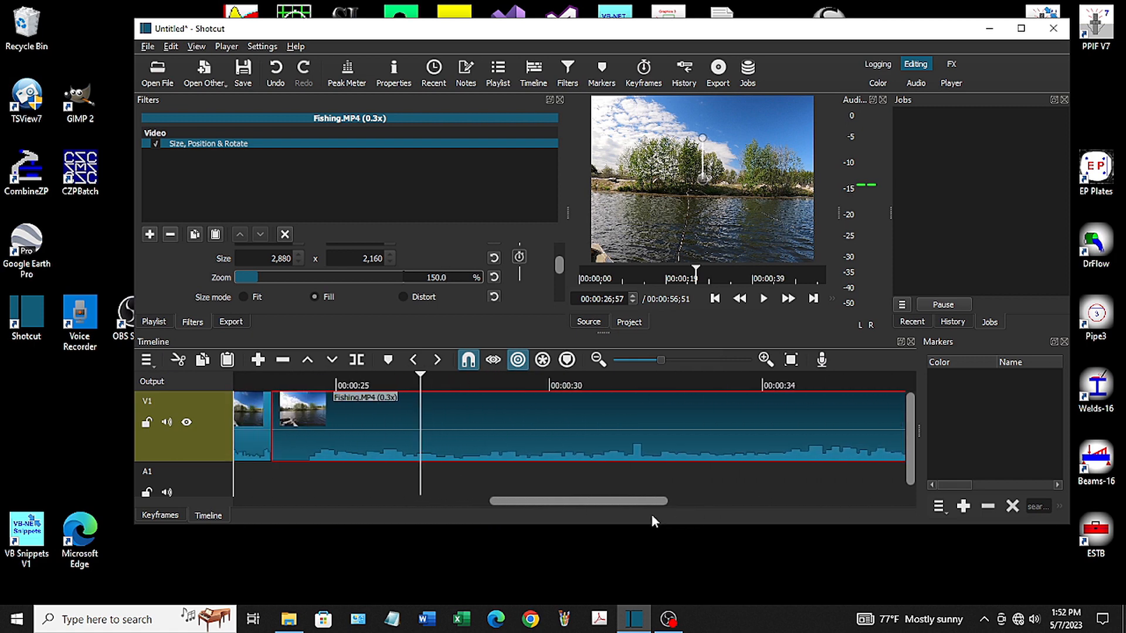
right_click(598, 447)
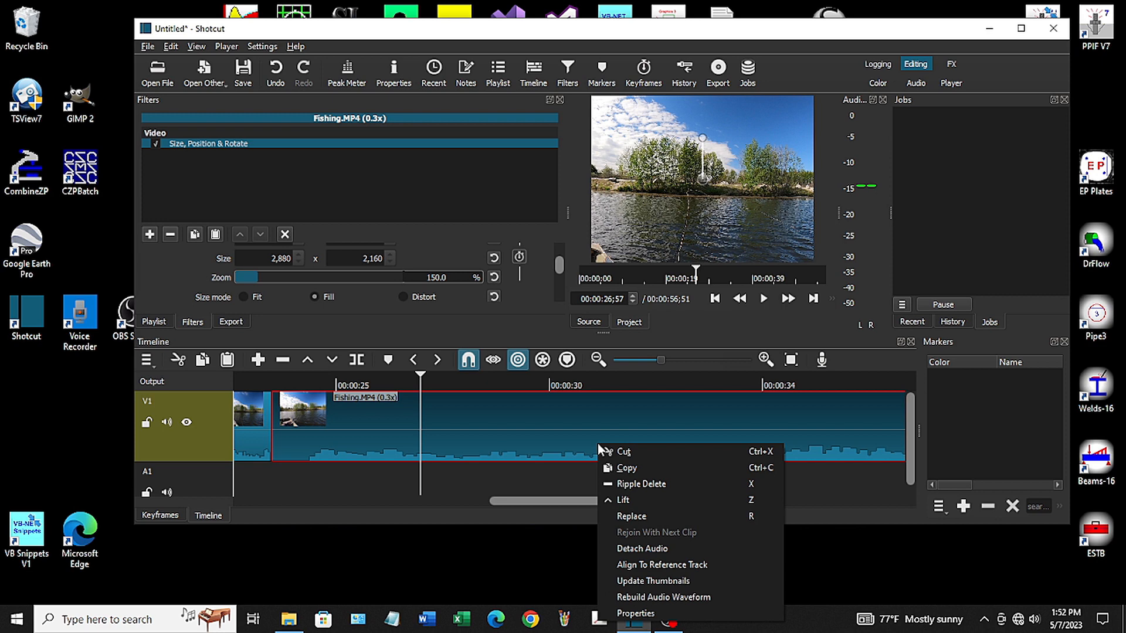
left_click(656, 548)
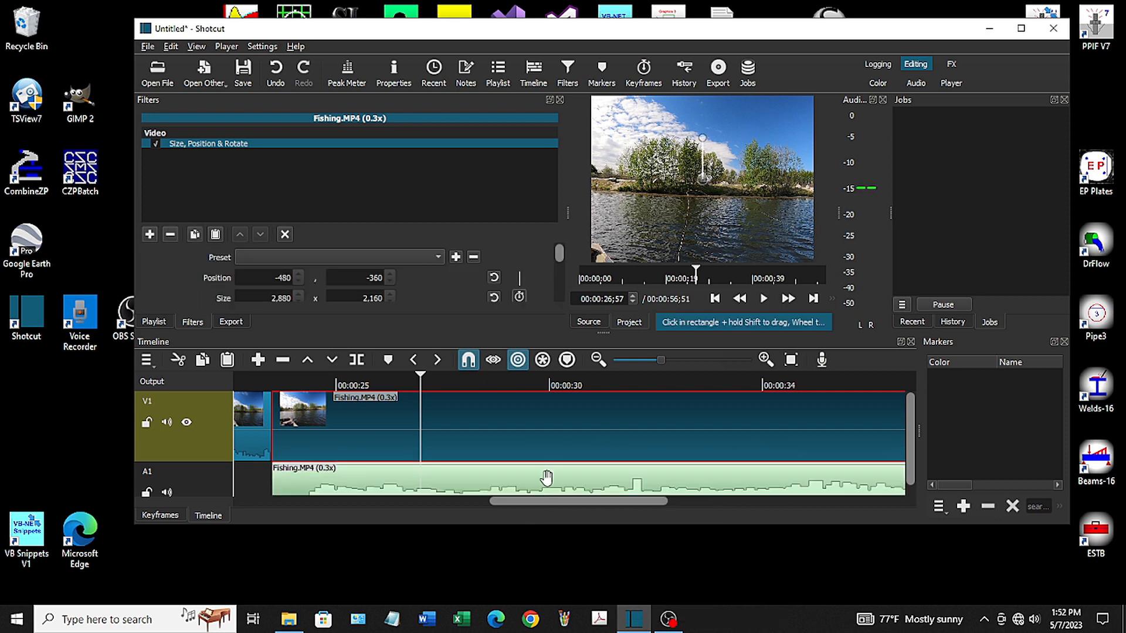
left_click(546, 479)
left_click_drag(546, 480, 734, 502)
left_click_drag(739, 432, 673, 446)
Overlap the Entry Talk clip onto the end of Entry Picture by 30 frames to create a transition, and play across it
left_click_drag(741, 502, 309, 523)
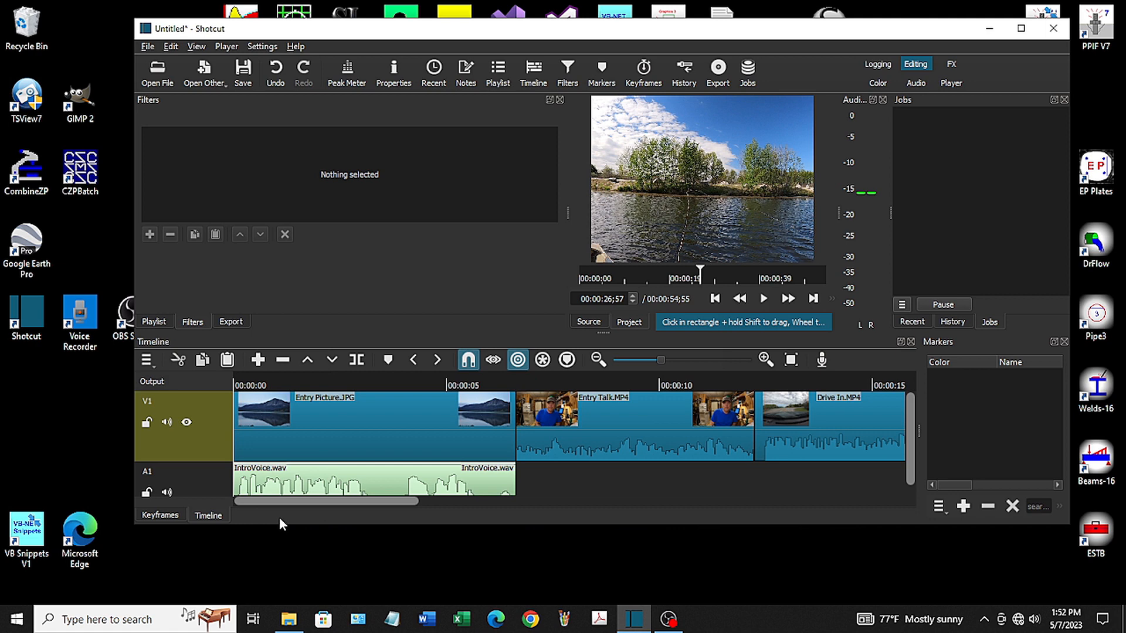
left_click(601, 428)
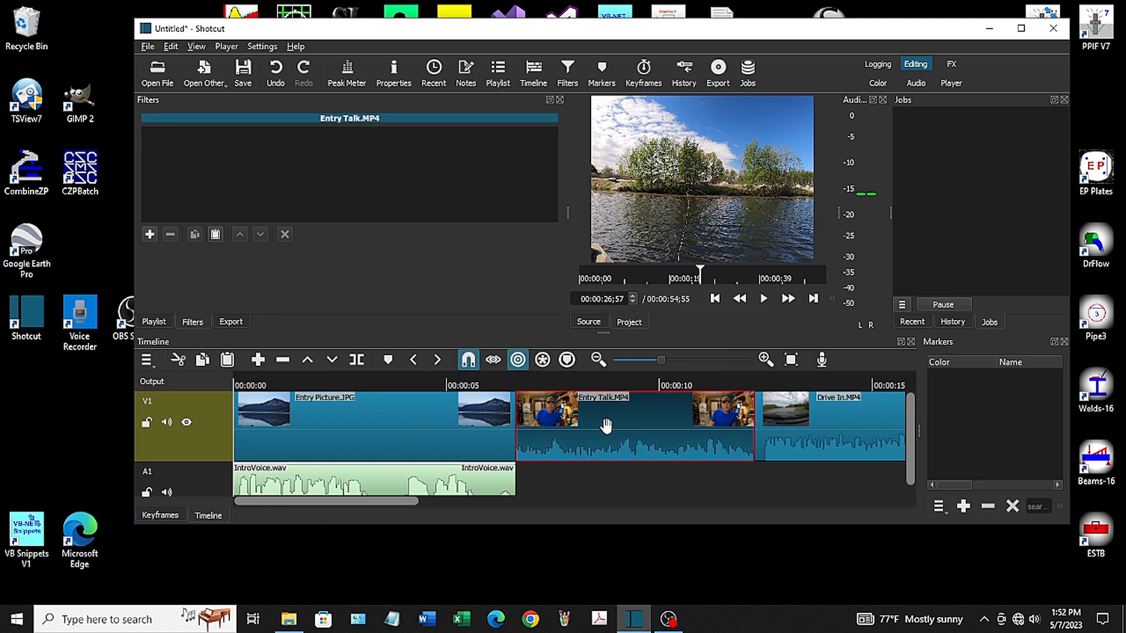
left_click_drag(601, 429, 580, 420)
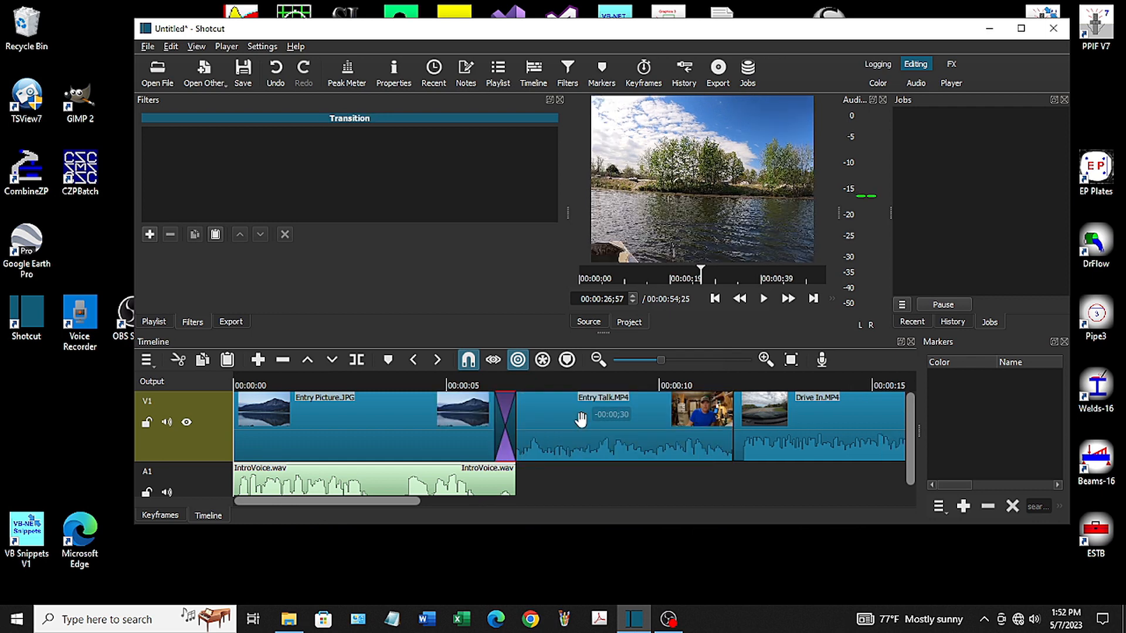
left_click(430, 378)
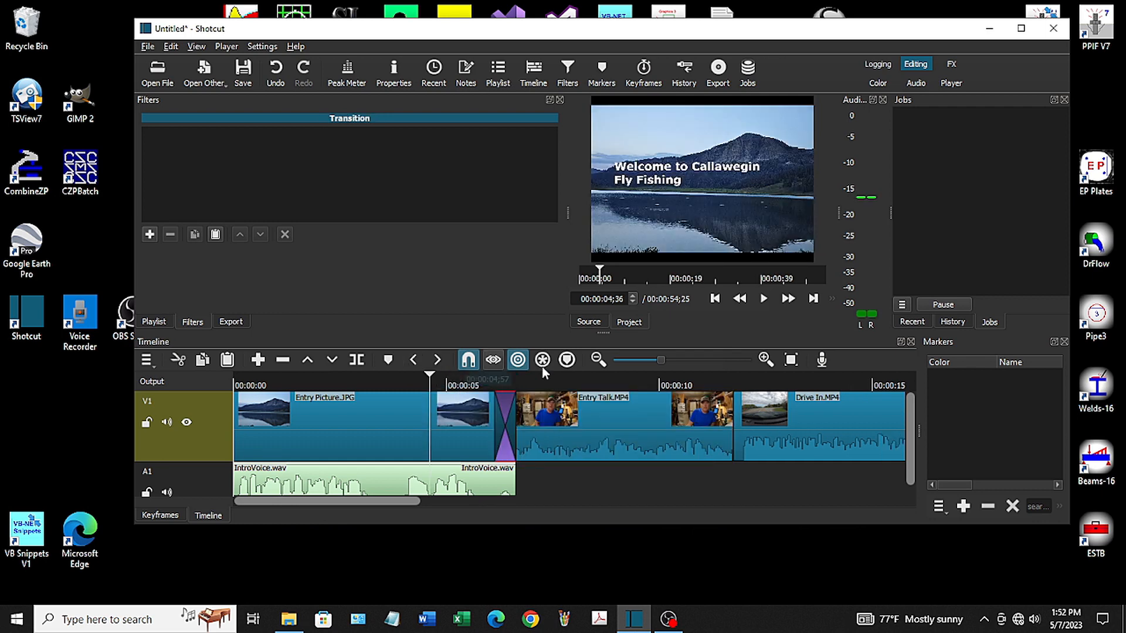
left_click(764, 299)
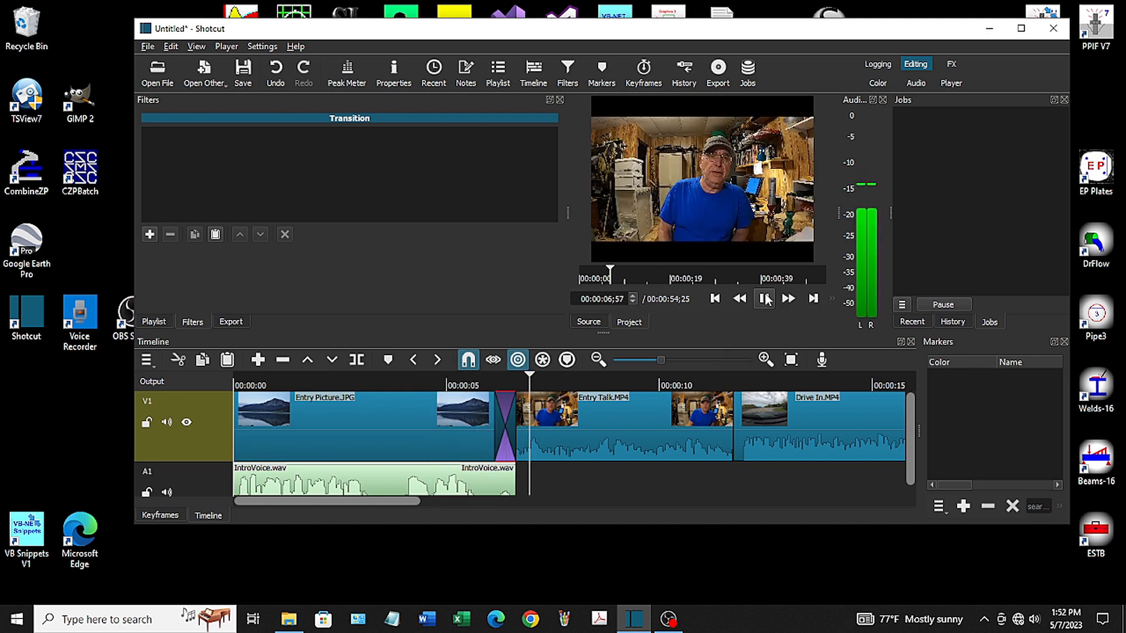
left_click(764, 299)
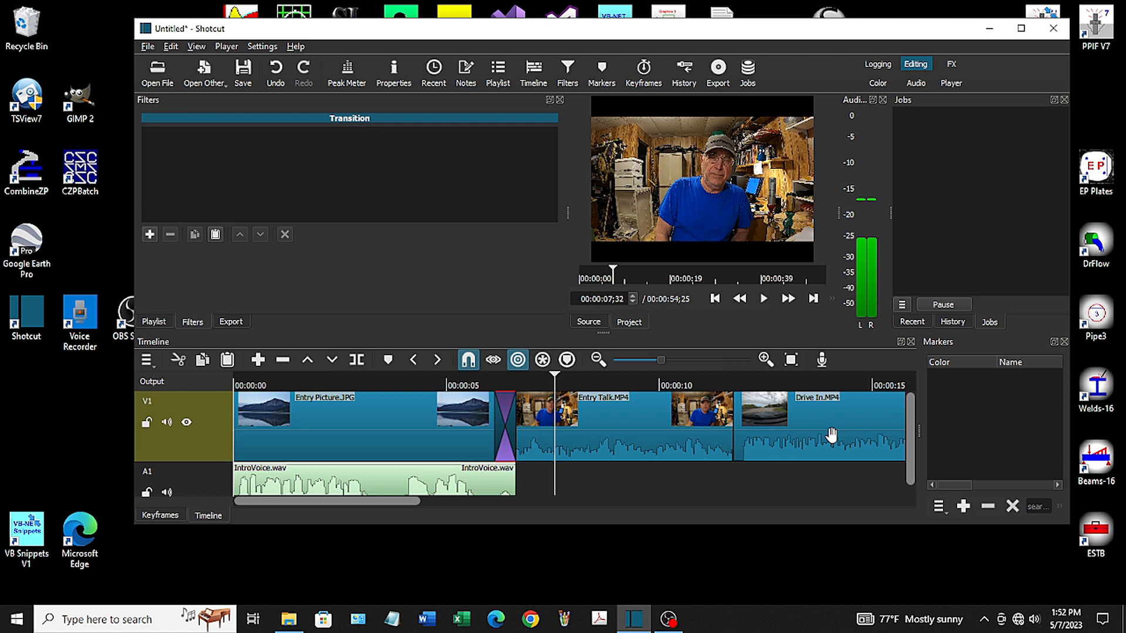
Create transitions by slightly overlapping Drive In, the first Fishing clip, the slowed Fishing clip and the last Fishing clip, each onto its preceding clip
left_click_drag(831, 435, 797, 423)
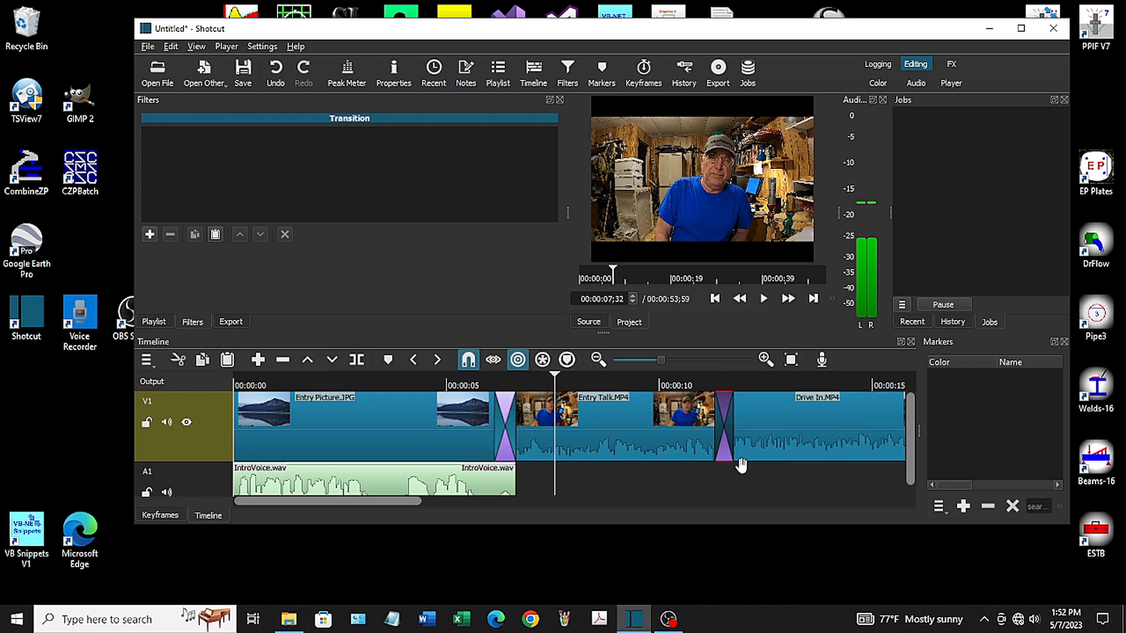
left_click_drag(382, 500, 531, 502)
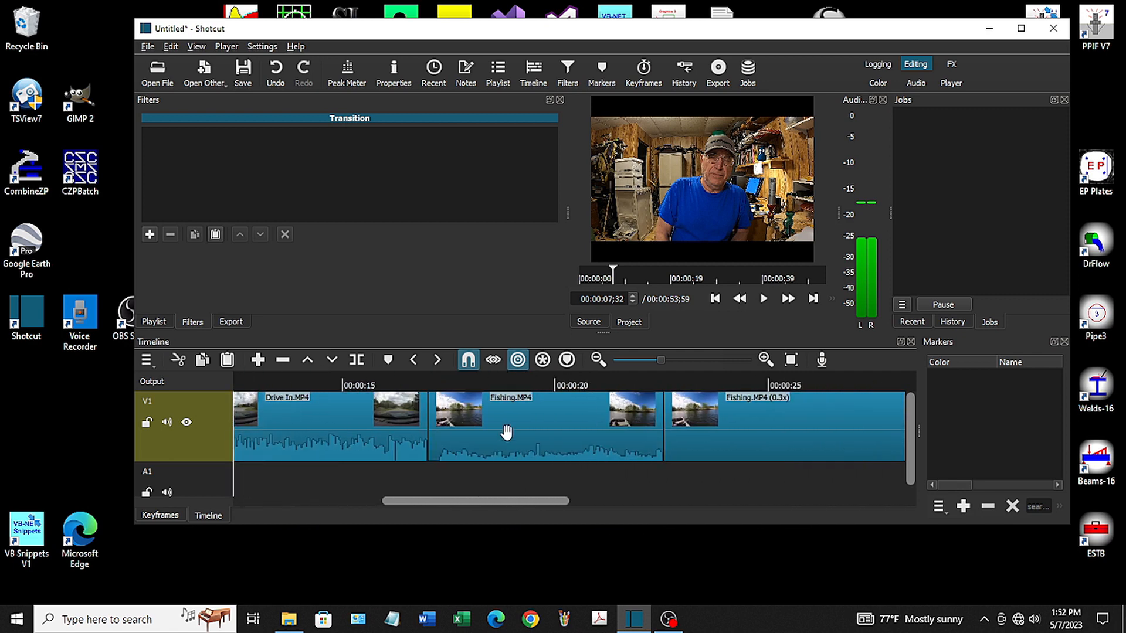
left_click_drag(506, 432, 482, 434)
left_click_drag(704, 434, 681, 434)
left_click_drag(523, 502, 763, 493)
left_click_drag(707, 434, 678, 431)
Split the last Fishing clip at 00:00:44;27, ripple delete the part after the cut, and overlap Exit 1.mp4 slightly onto it as a transition
left_click_drag(728, 502, 831, 501)
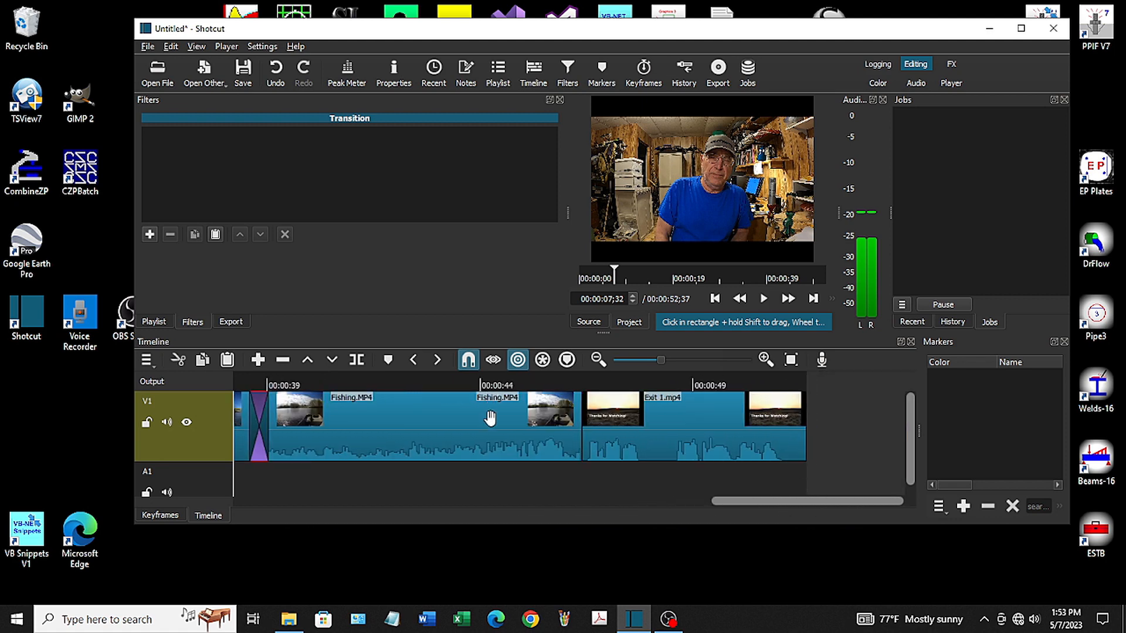
left_click(459, 381)
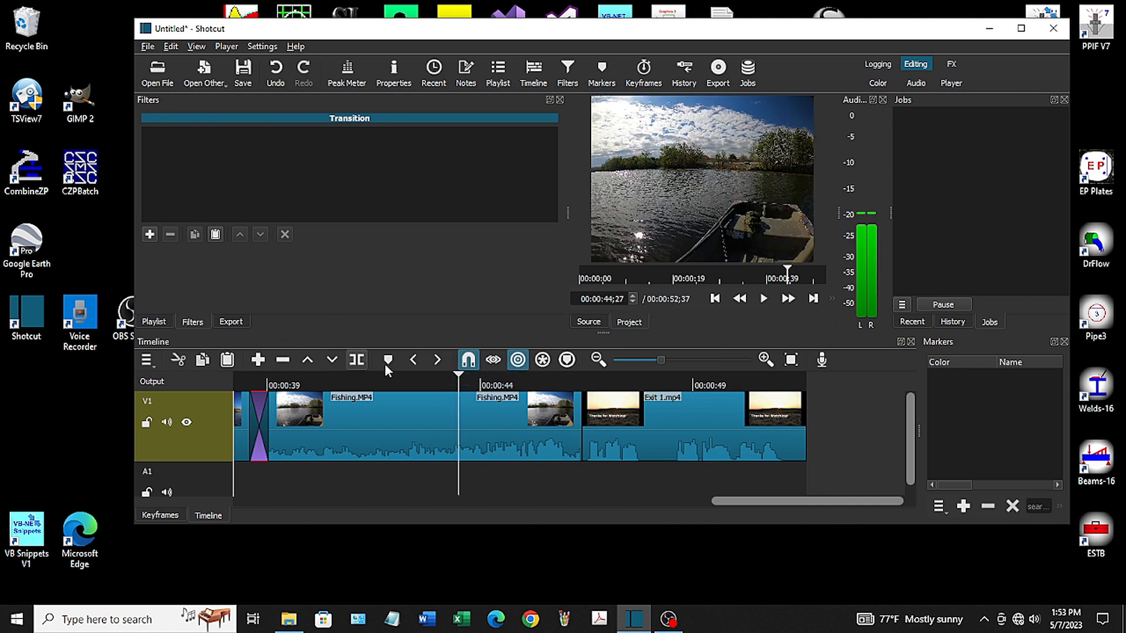
left_click(356, 361)
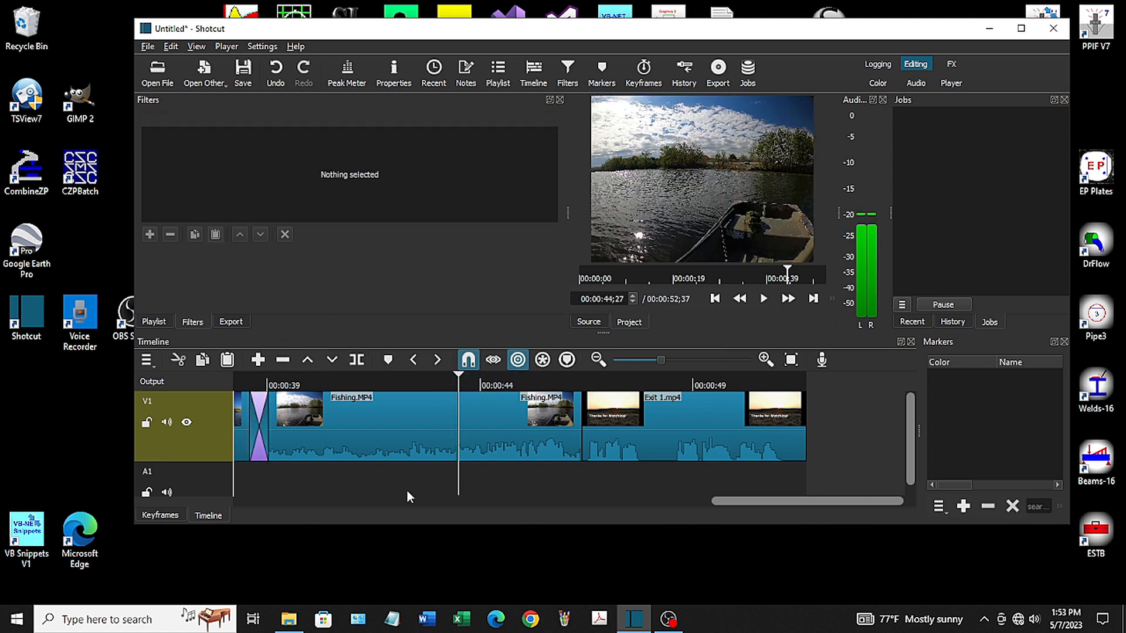
left_click(509, 445)
left_click(283, 359)
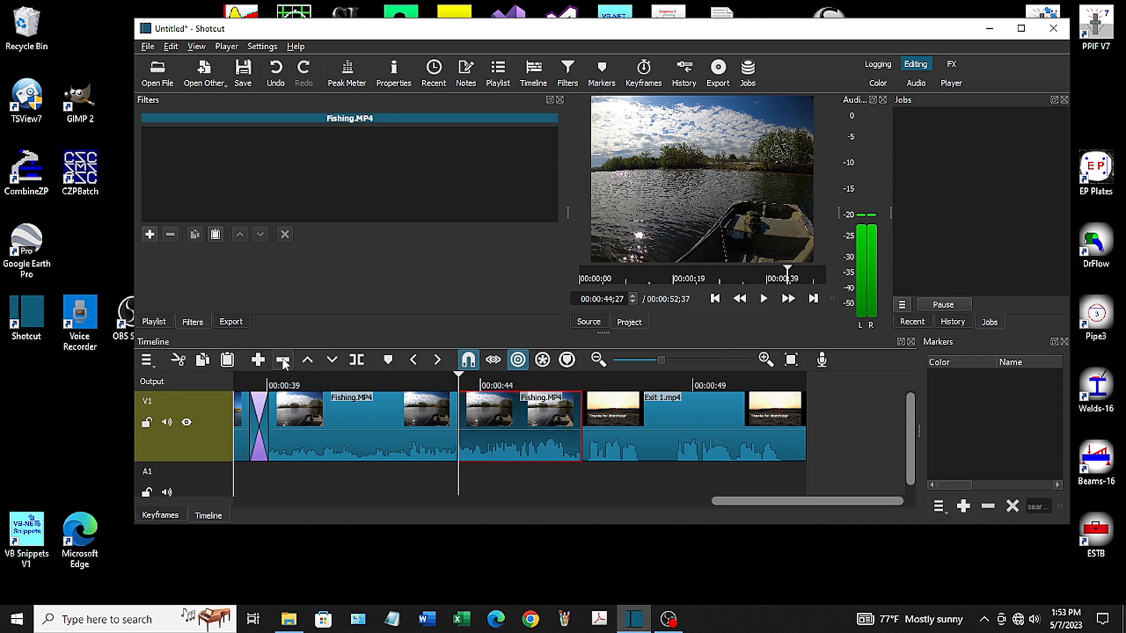
left_click(675, 429)
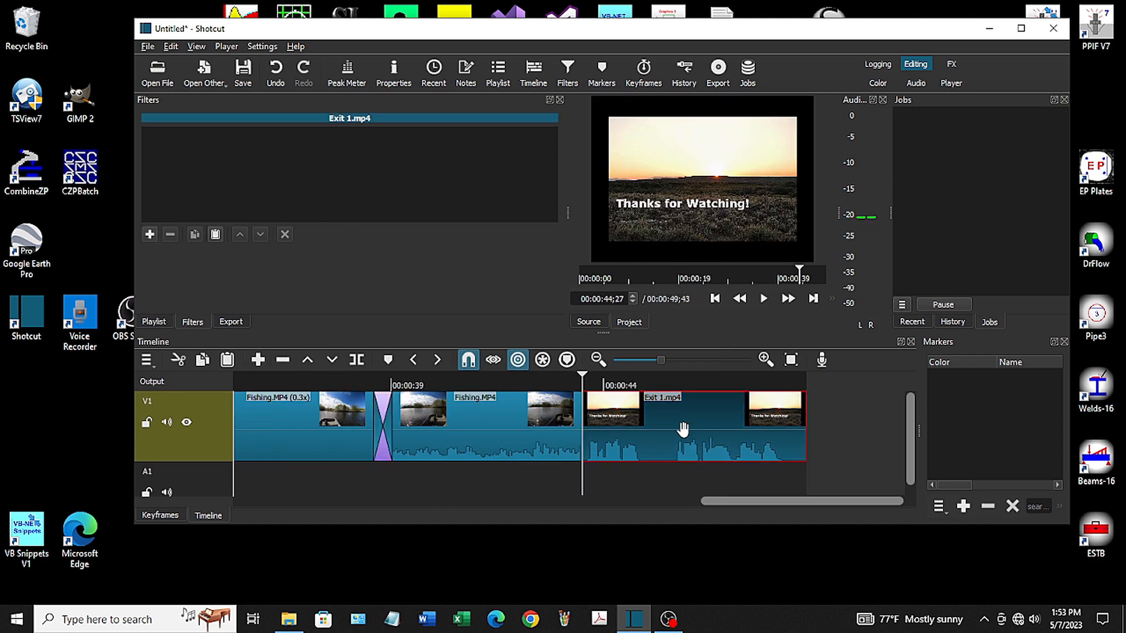
left_click_drag(680, 429, 657, 432)
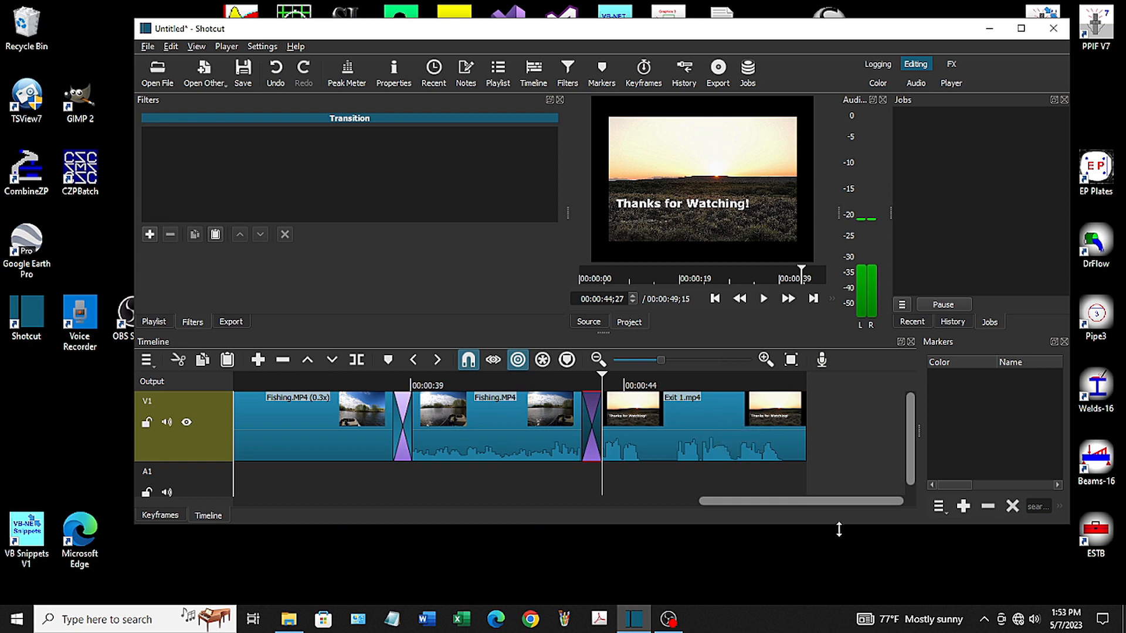
Reposition the zoomed picture of the slowed Fishing clip to about 36, -542 using its Size, Position & Rotate filter
left_click_drag(816, 497, 613, 516)
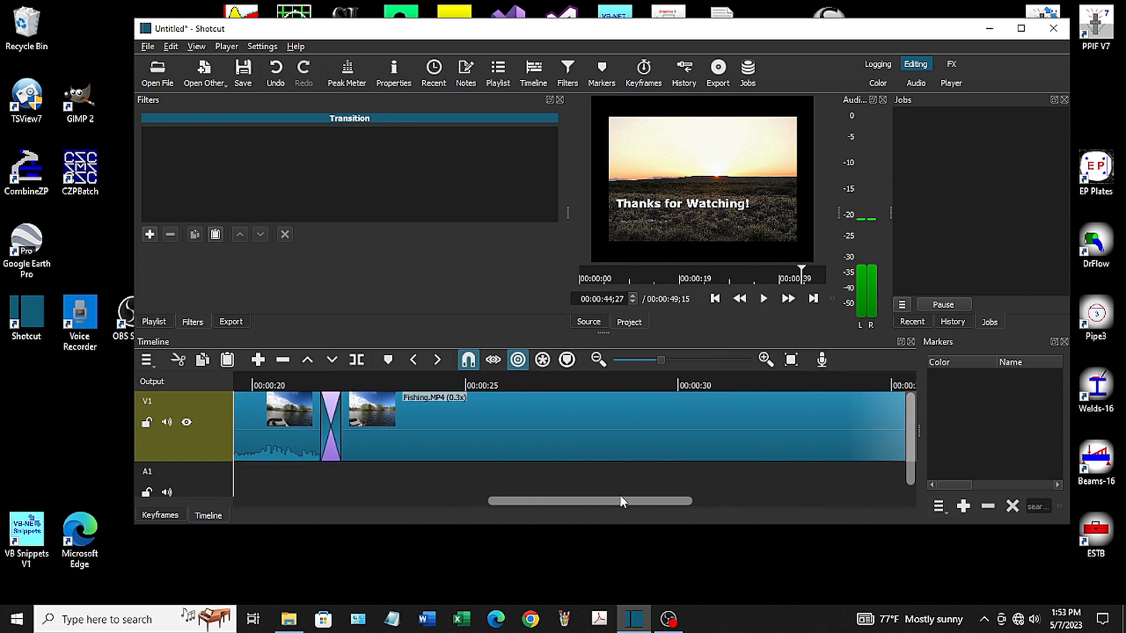
left_click(652, 435)
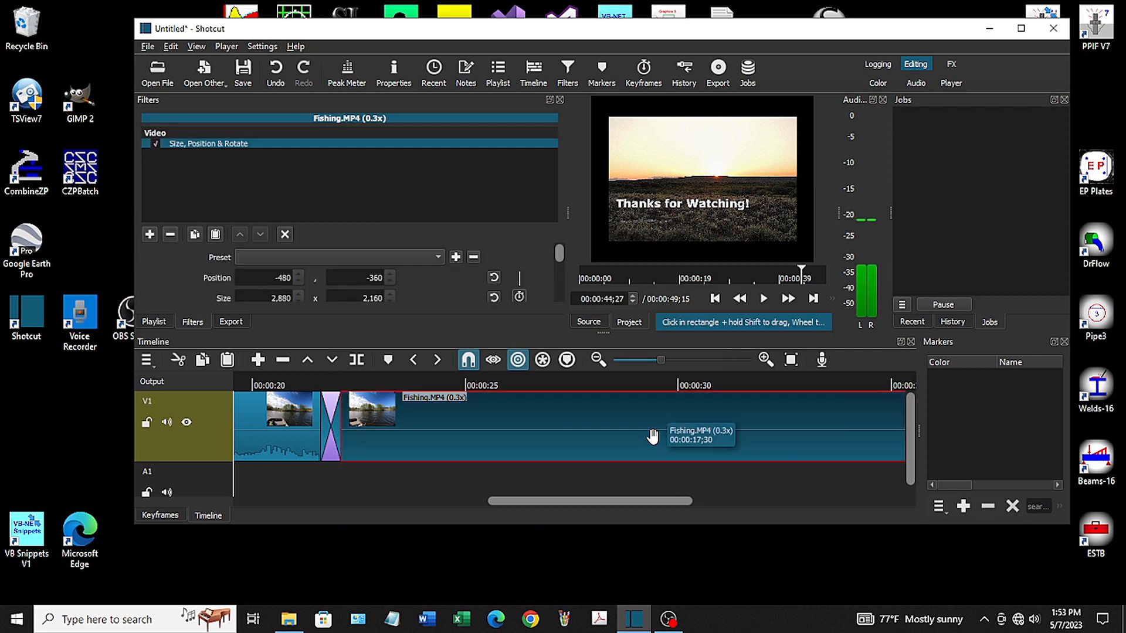
left_click(538, 378)
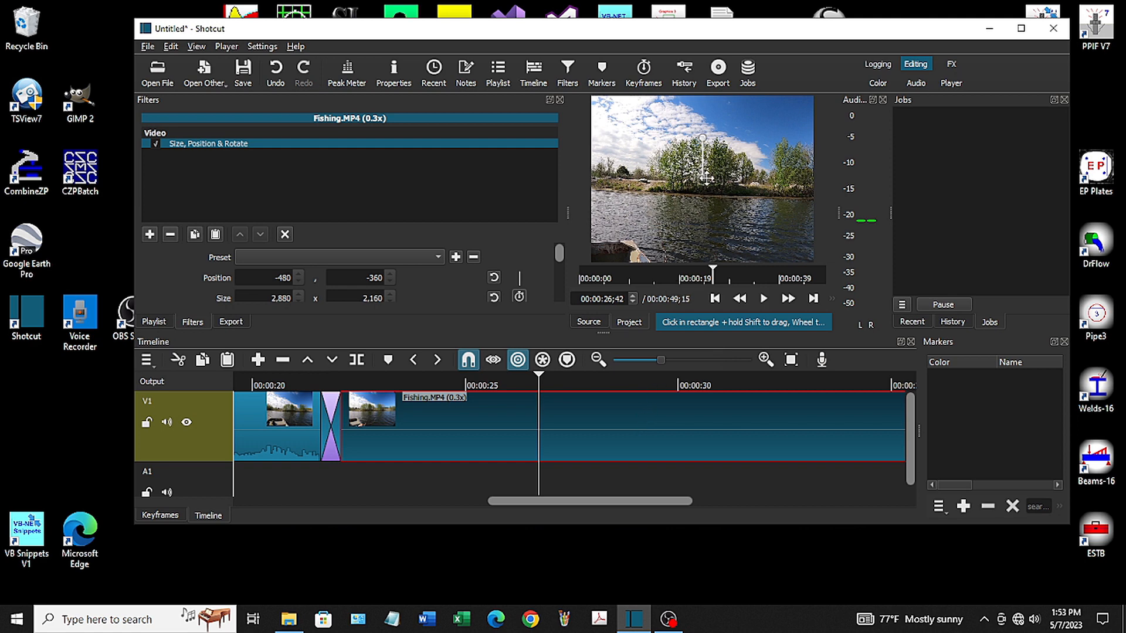
left_click_drag(703, 179, 725, 124)
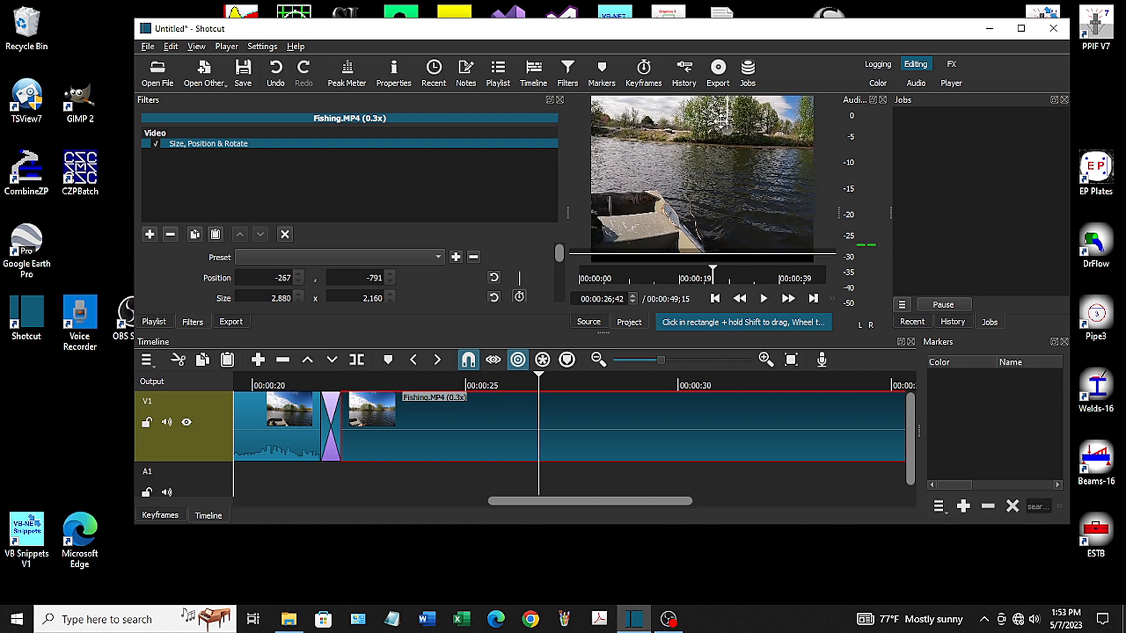
left_click_drag(722, 121, 757, 156)
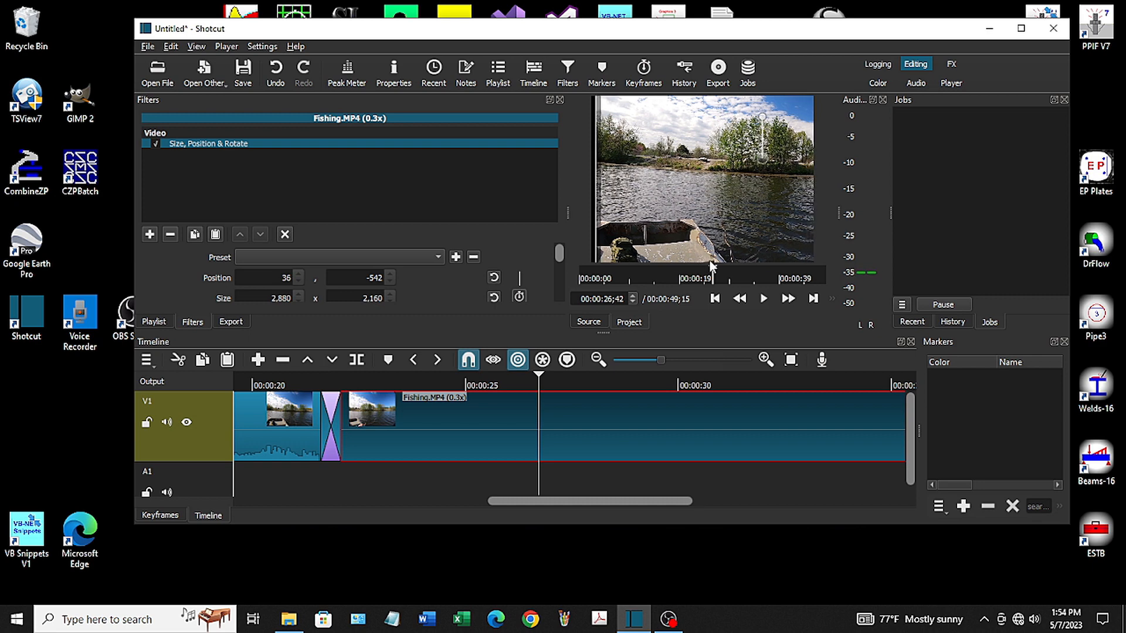
Add a Sharpen filter to the whole V1 track with Amount and Size both set to 40%
left_click_drag(618, 501, 343, 499)
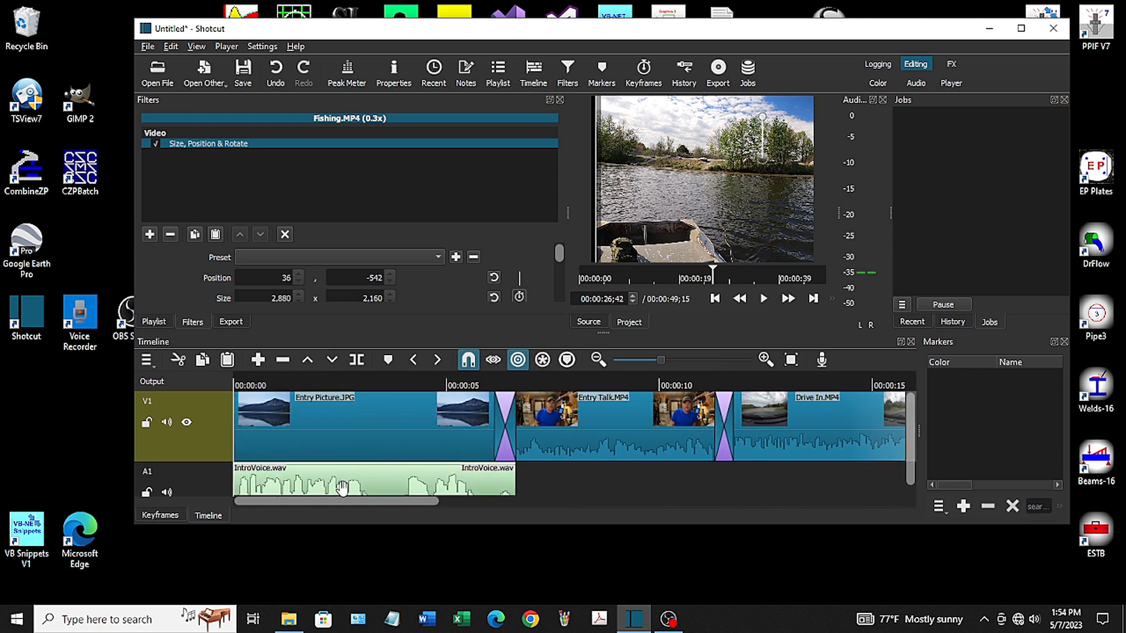
left_click(204, 437)
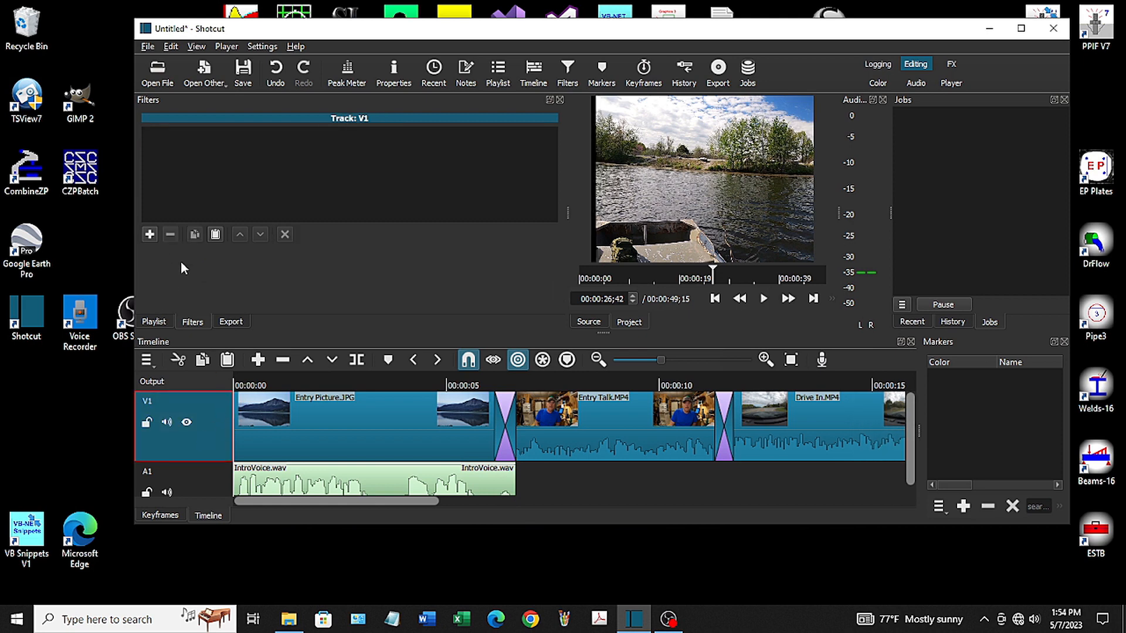
left_click(149, 235)
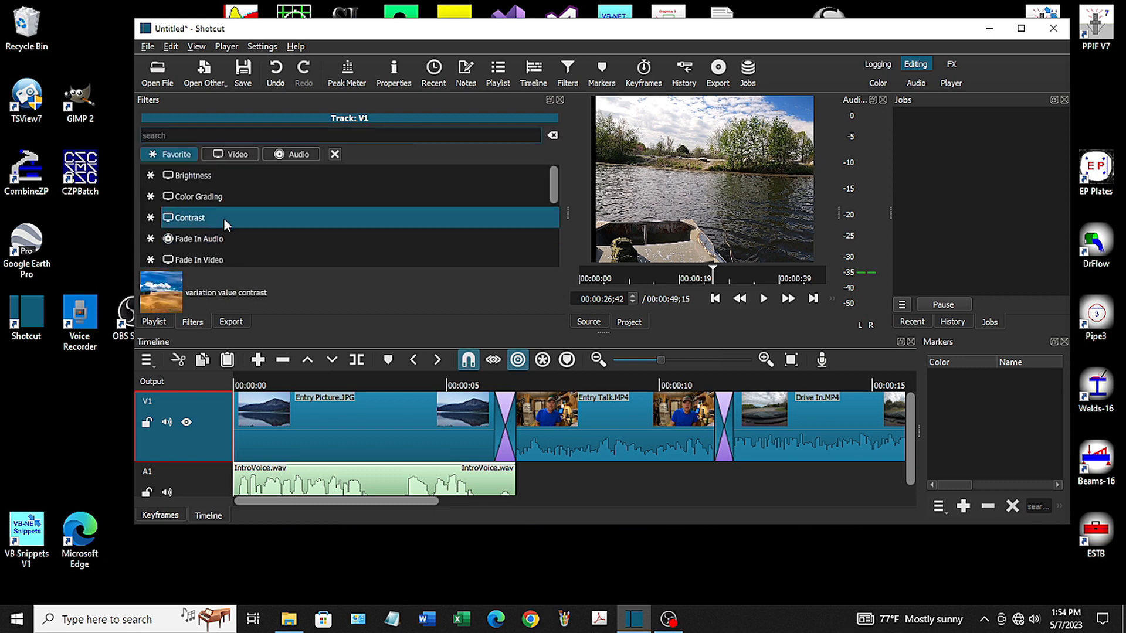
scroll(225, 218, "down", 2)
scroll(235, 231, "down", 2)
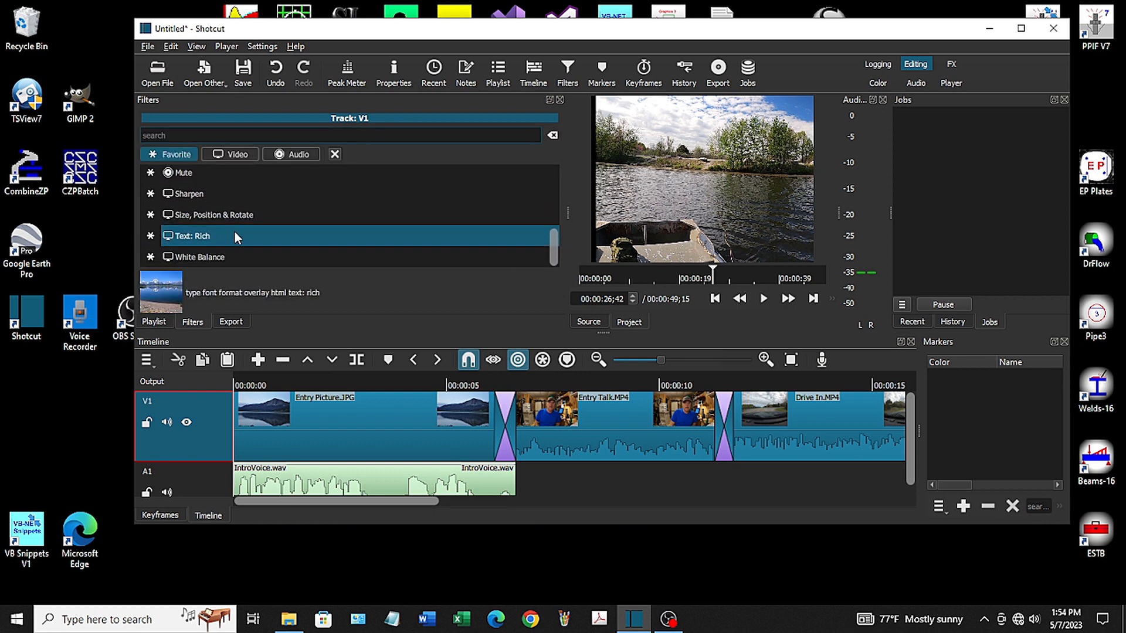
left_click(194, 198)
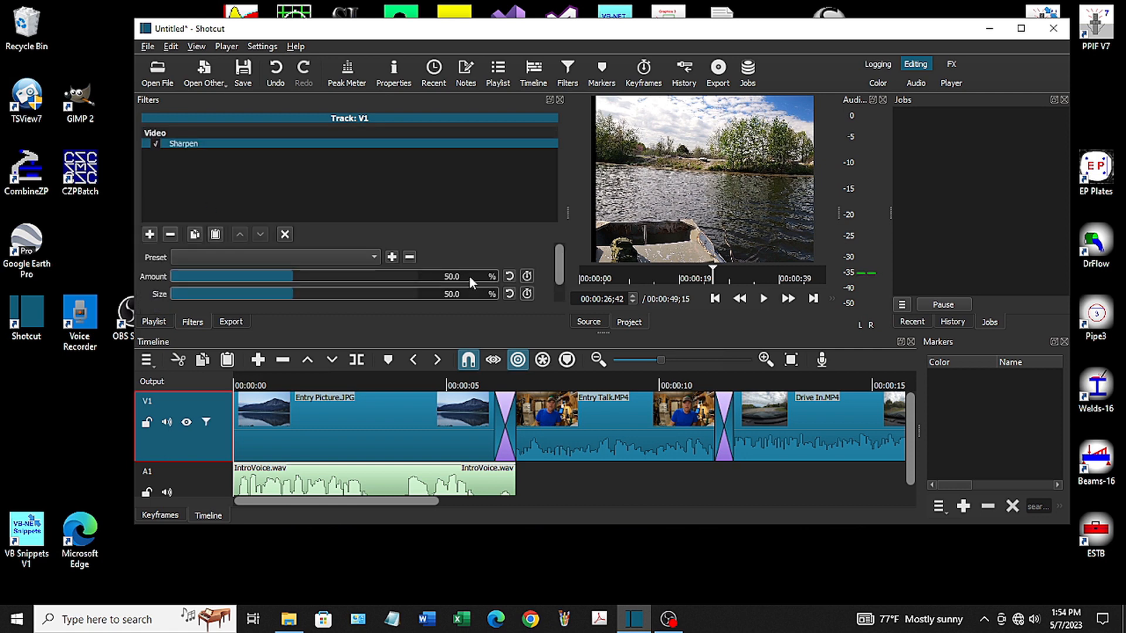
type("40")
key("Return")
type("40")
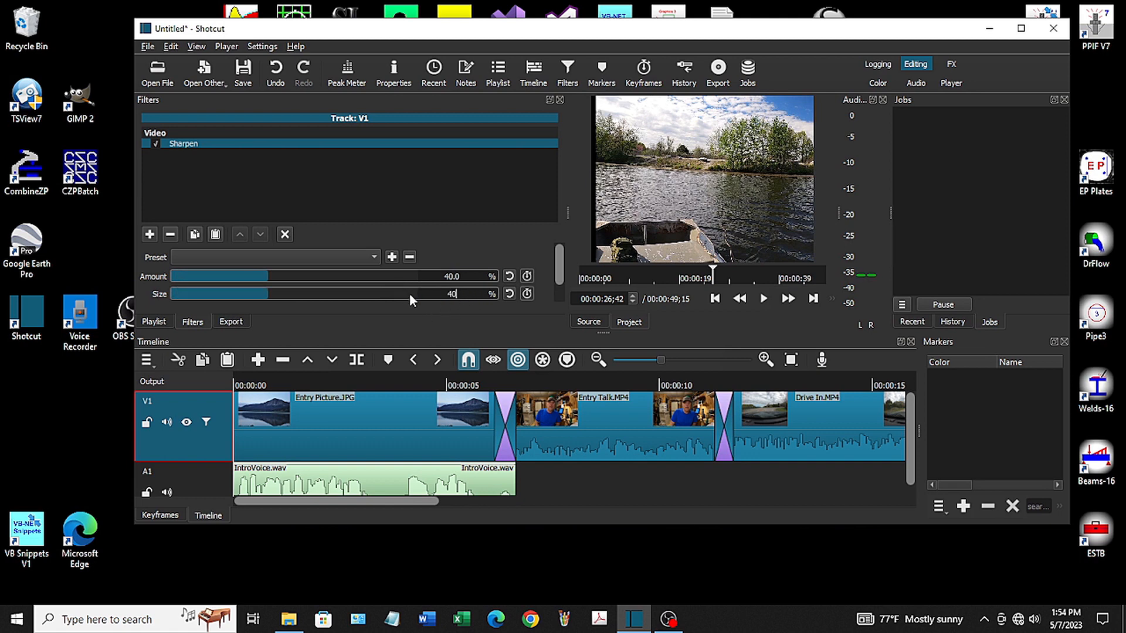
key("Return")
In the advanced export settings, choose a resolution of 1920 x 1080 (FHD) and a frame rate of 59.940060
left_click(236, 320)
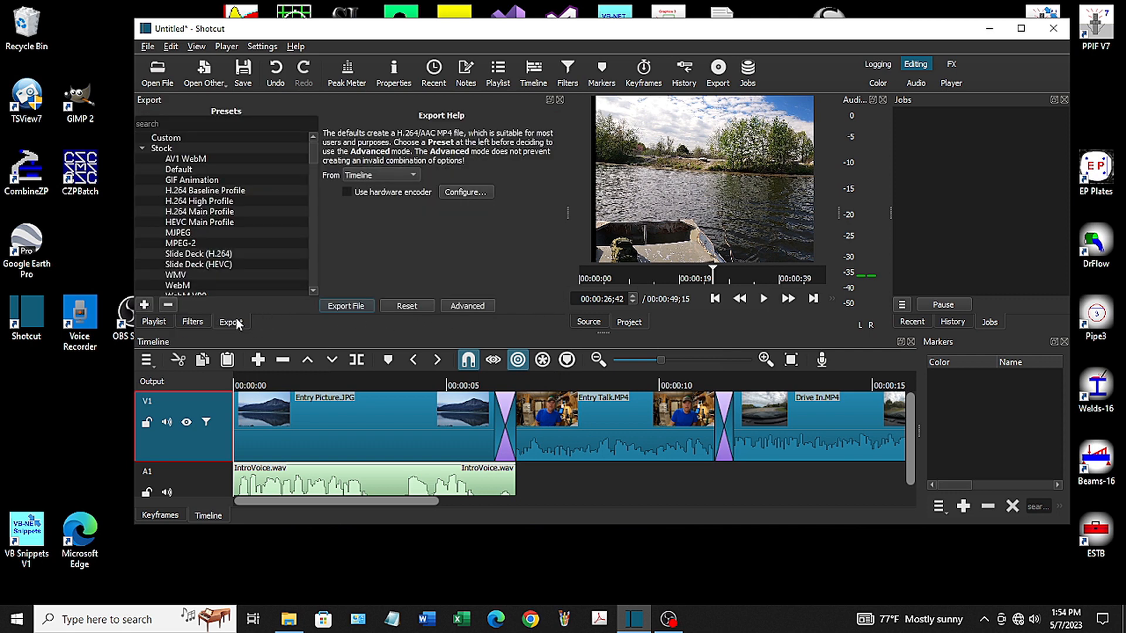
left_click(469, 304)
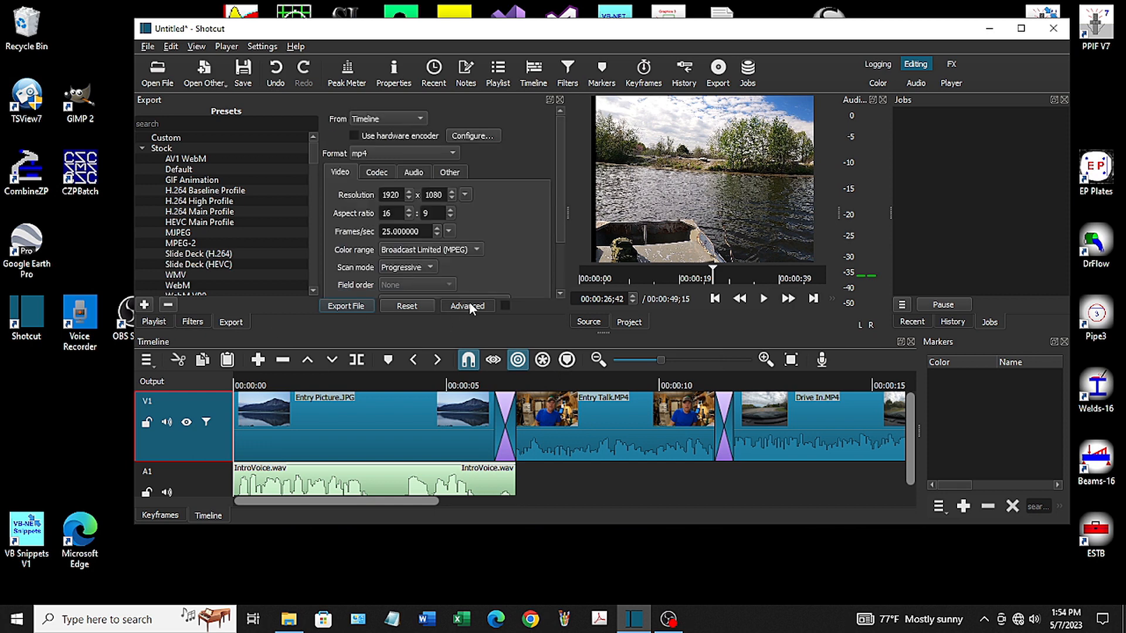
left_click(465, 195)
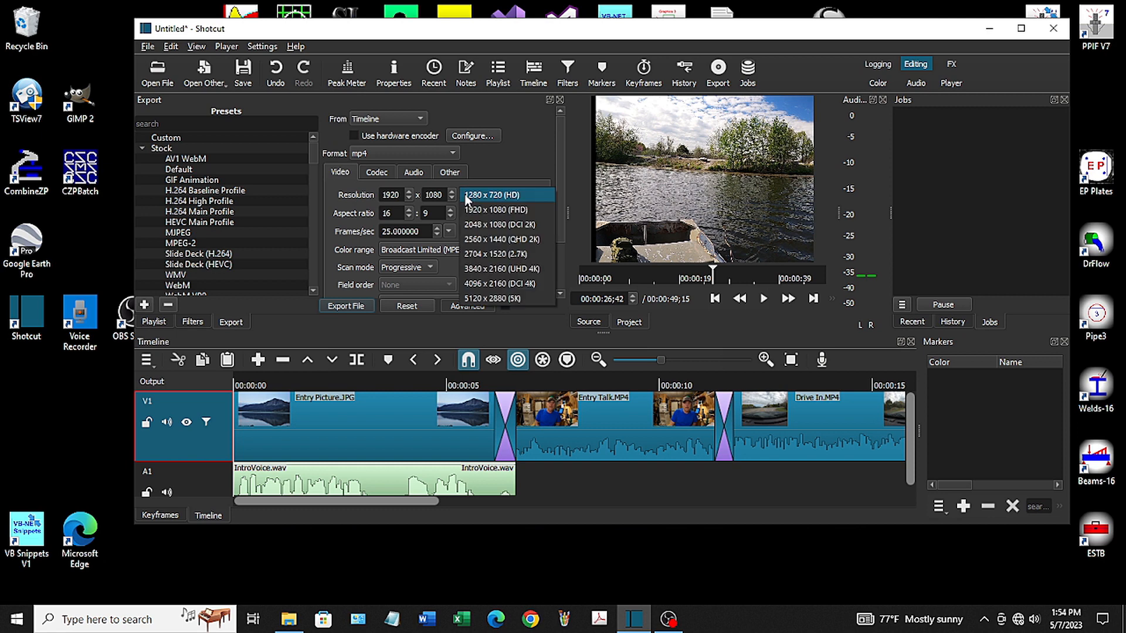
left_click(495, 211)
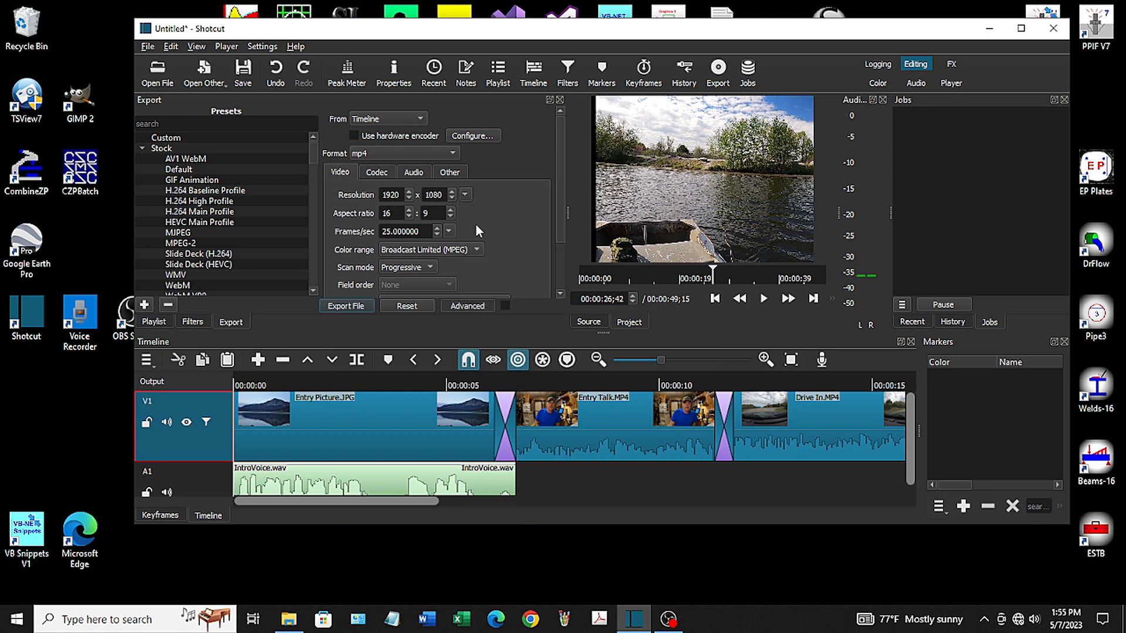
left_click(450, 232)
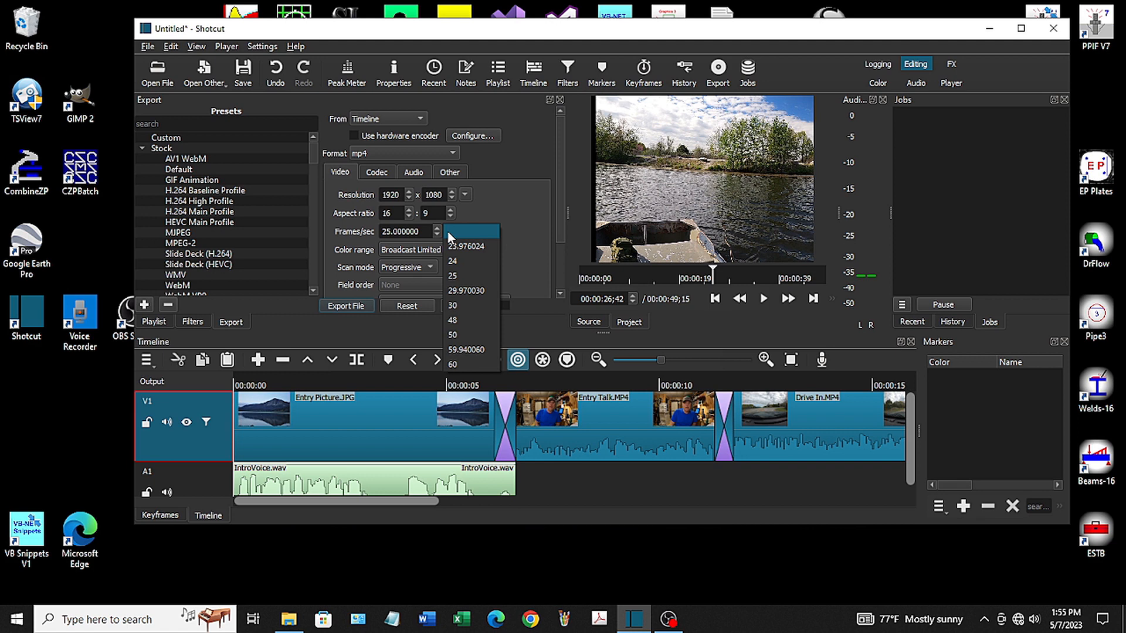
left_click(476, 350)
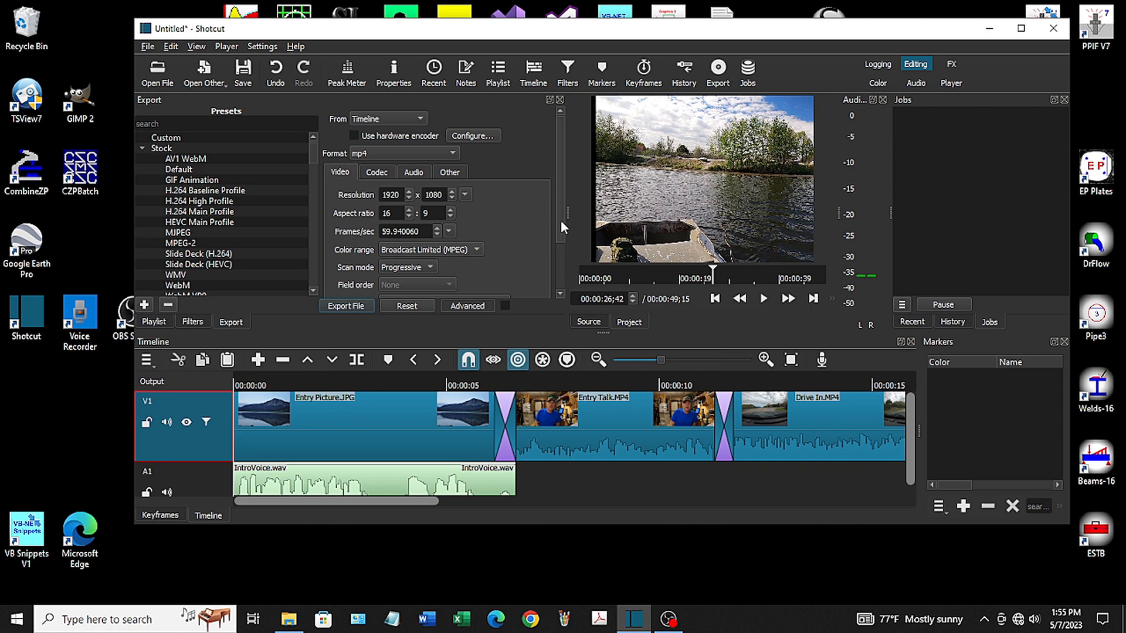
Set the export interpolation to Lanczos (best) and the codec quality to 85%
left_click_drag(558, 210, 559, 266)
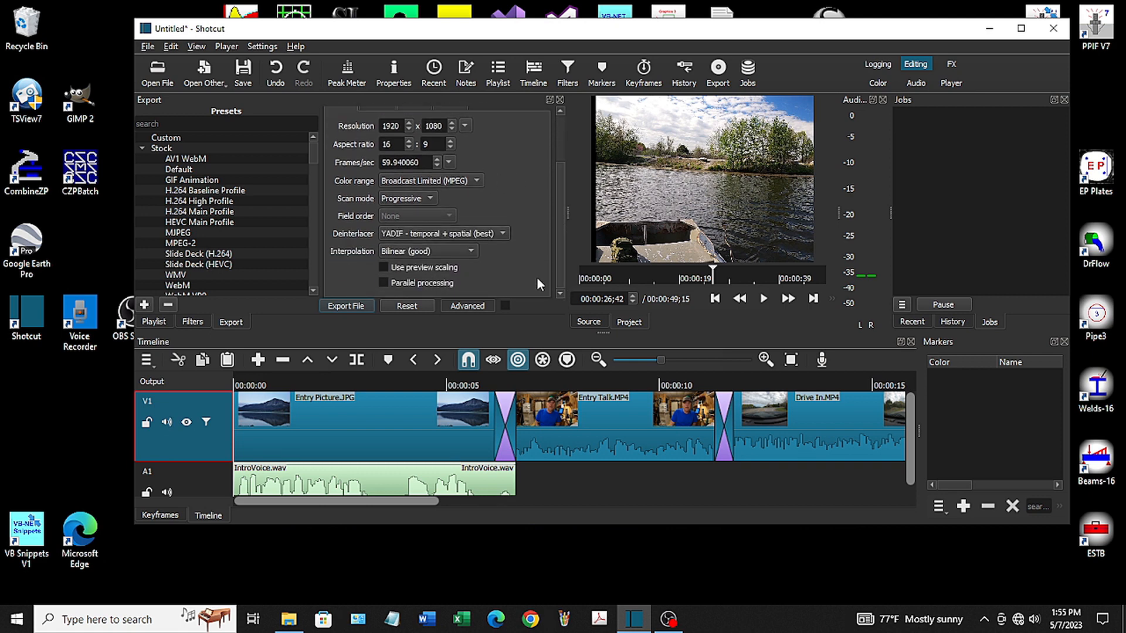
left_click(469, 252)
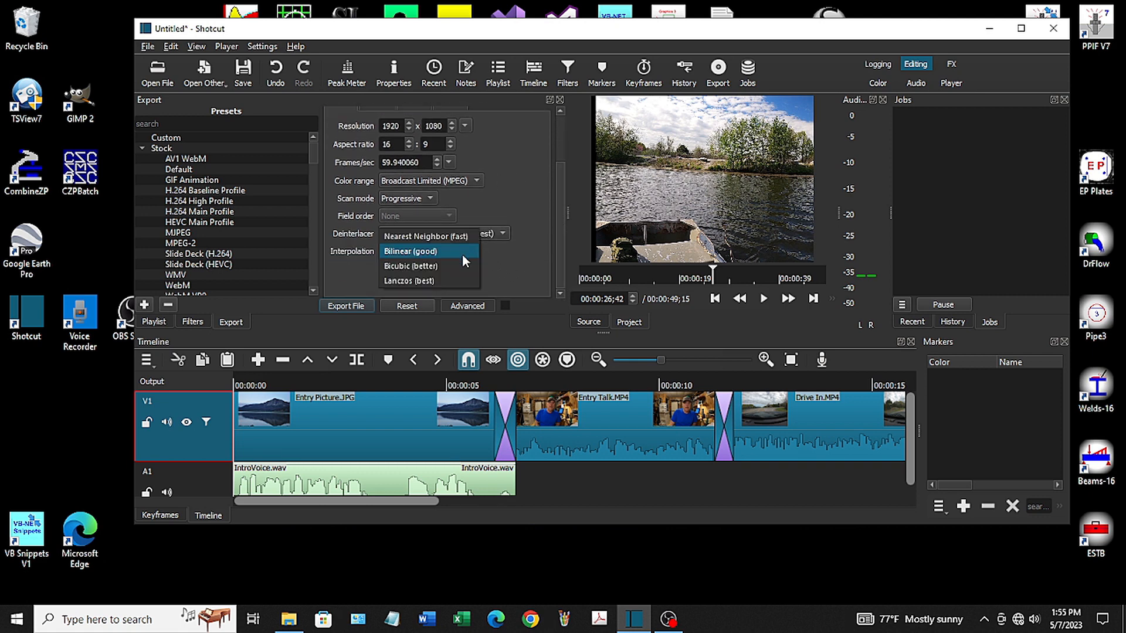
left_click(413, 284)
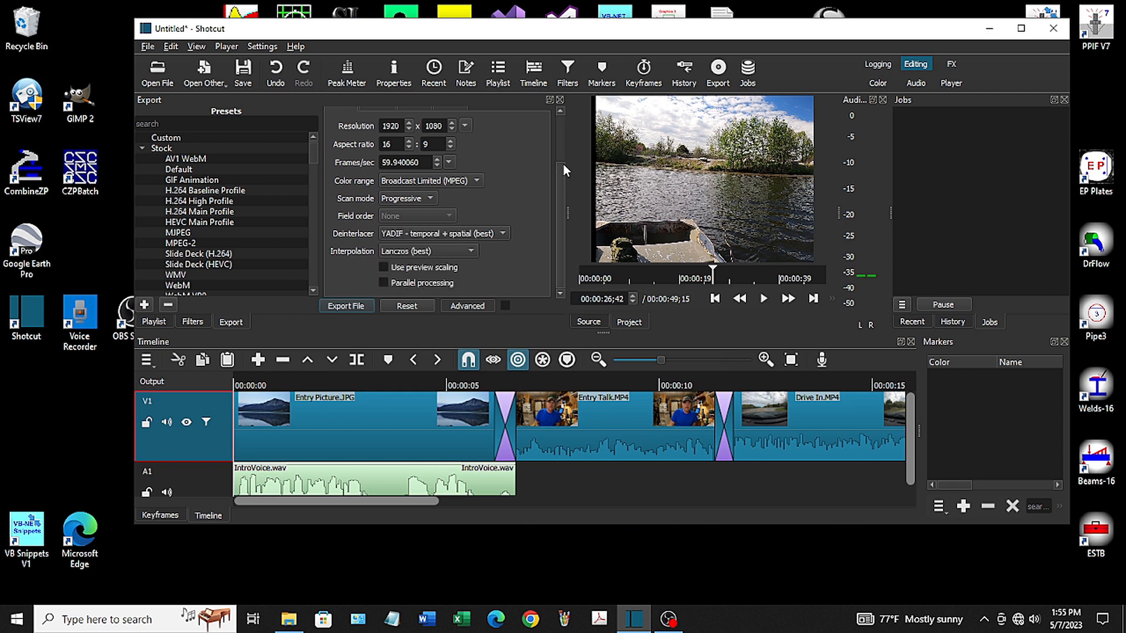
left_click_drag(562, 245, 561, 174)
left_click(376, 171)
left_click_drag(414, 258, 338, 255)
type("85")
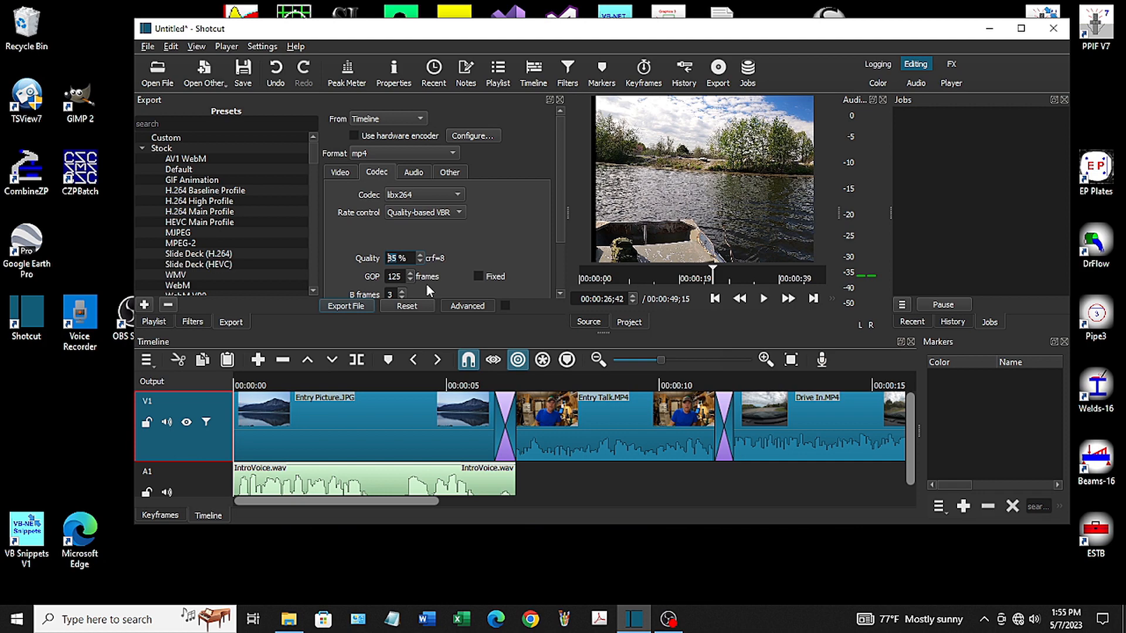
Export the timeline as an mp4 file named Test in the New folder
left_click(352, 305)
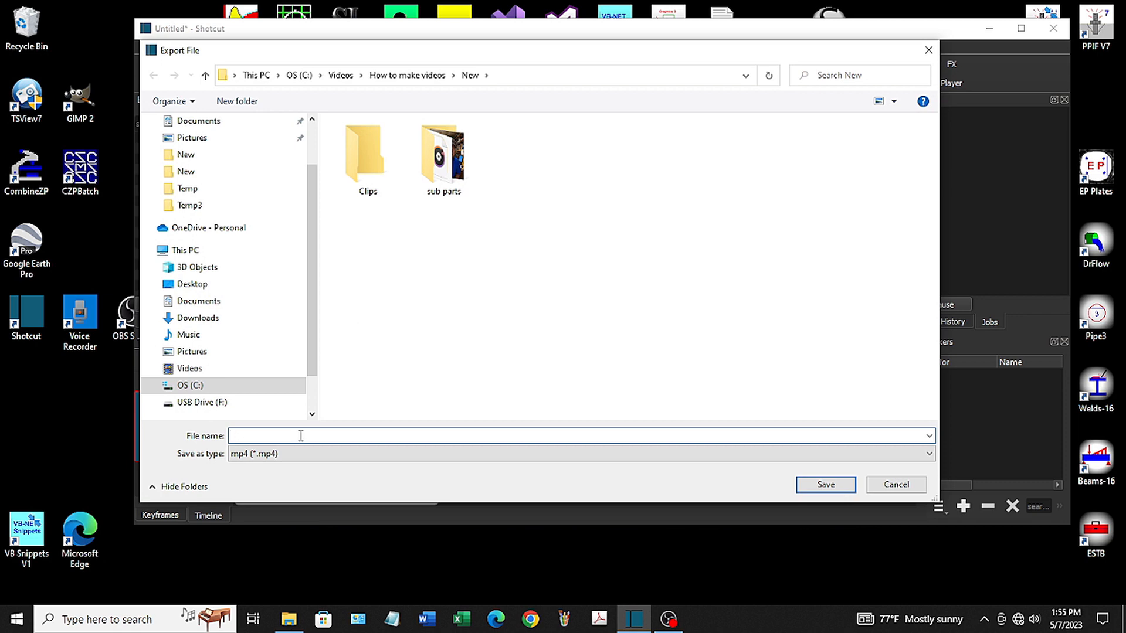
type("Test")
key("Return")
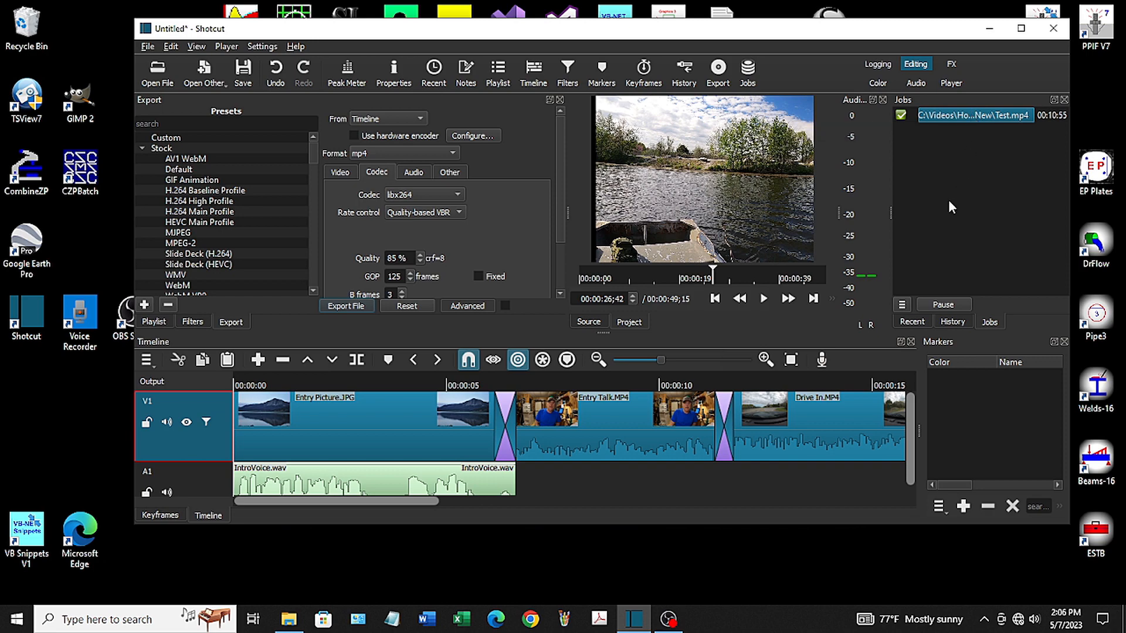
Switch to File Explorer and open the New folder under How to make videos to locate the exported Test.mp4
left_click(287, 620)
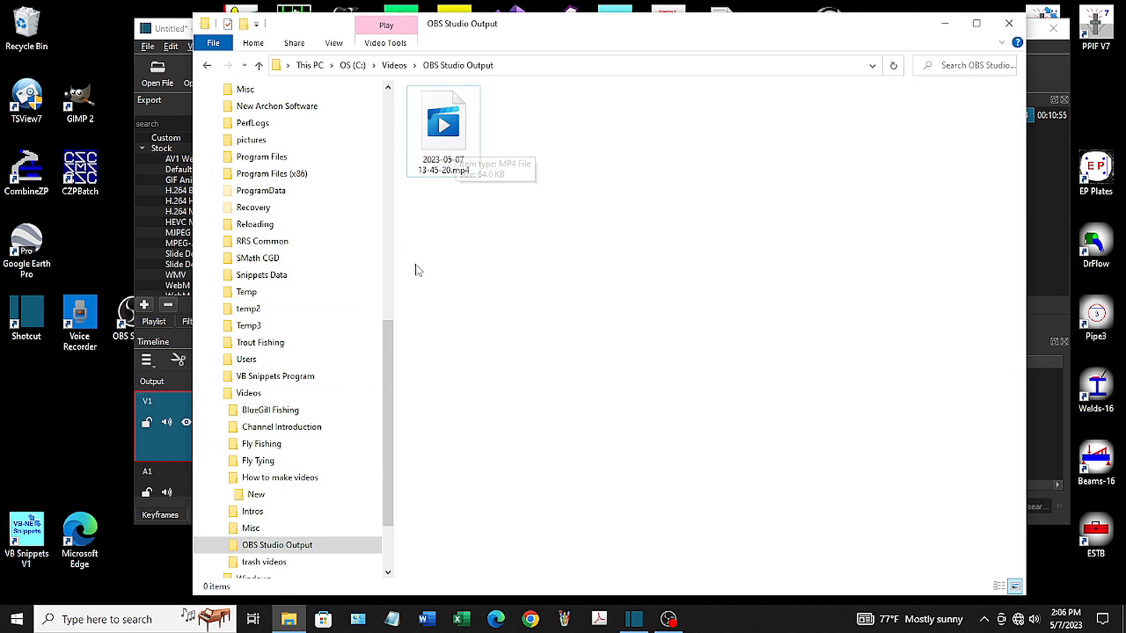
left_click(246, 496)
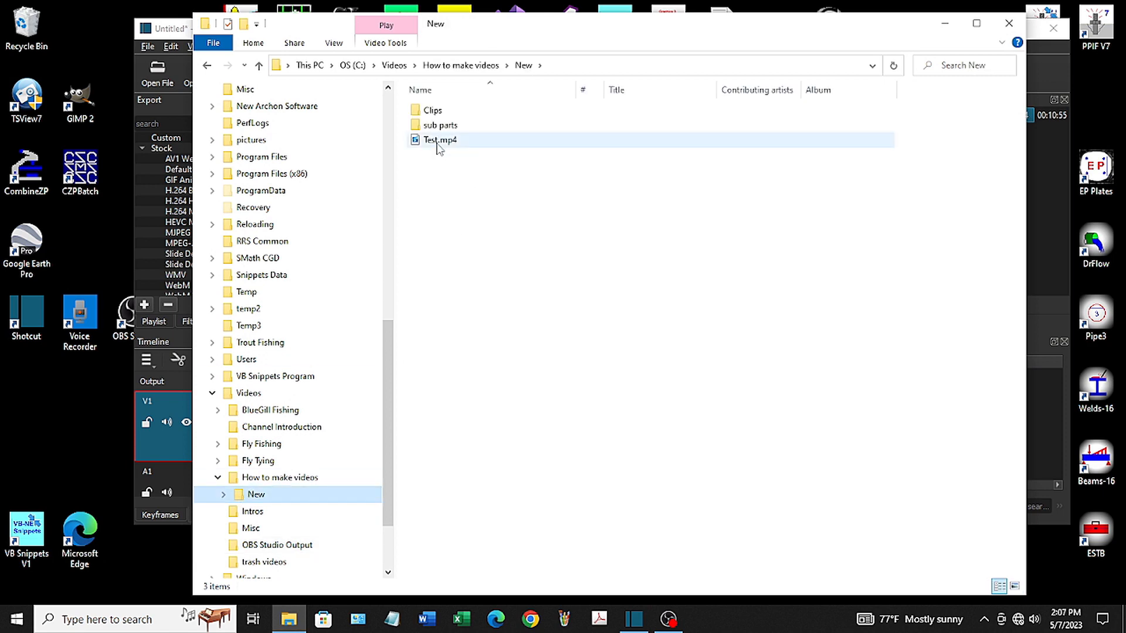